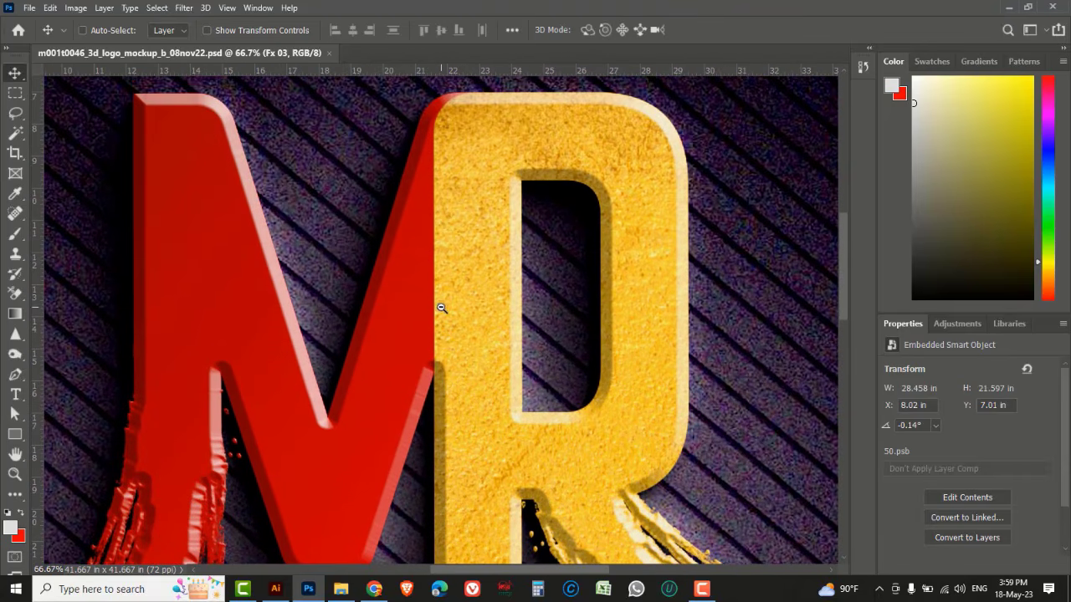
Examine the finished 3D MR logo mockup with its CREATIVE tag line
{"action": "left_click", "coordinate": [440, 307], "text": "alt"}
{"action": "left_click", "coordinate": [440, 306], "text": "alt"}
{"action": "scroll", "coordinate": [452, 369], "scroll_direction": "down", "scroll_amount": 5}
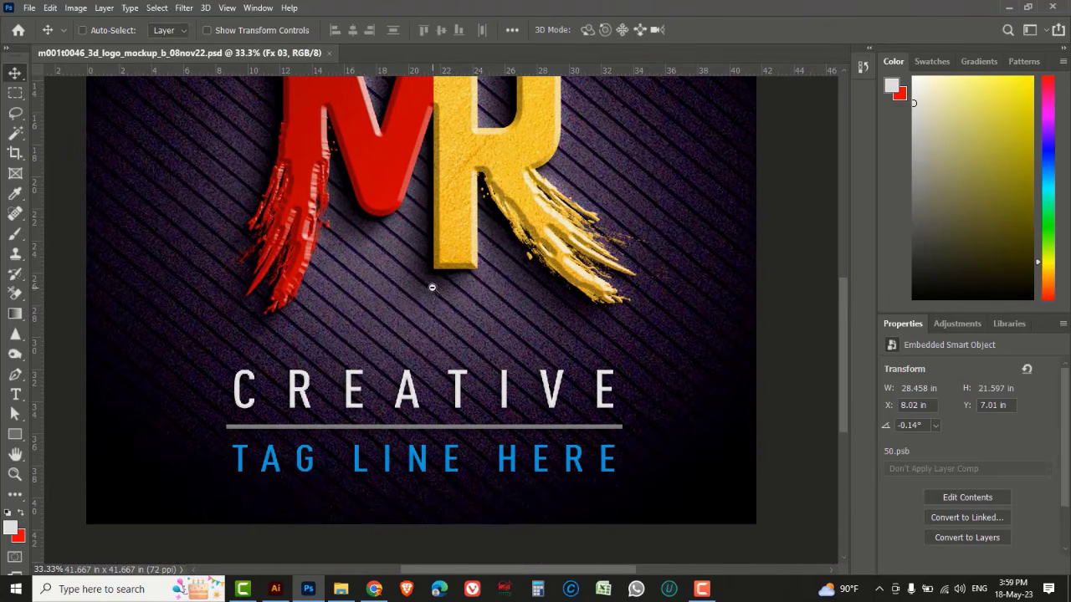
{"action": "left_click", "coordinate": [431, 287], "text": "alt"}
{"action": "left_click_drag", "start_coordinate": [426, 216], "coordinate": [420, 298]}
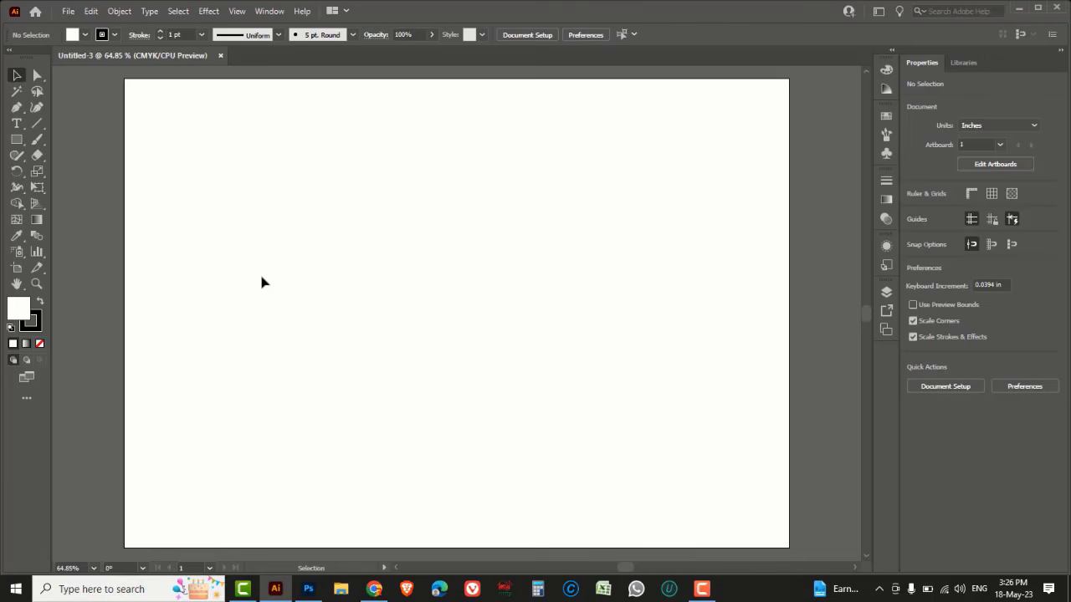
Create a new A4 print document in landscape orientation with inches as units
{"action": "left_click", "coordinate": [68, 11]}
{"action": "left_click", "coordinate": [88, 26]}
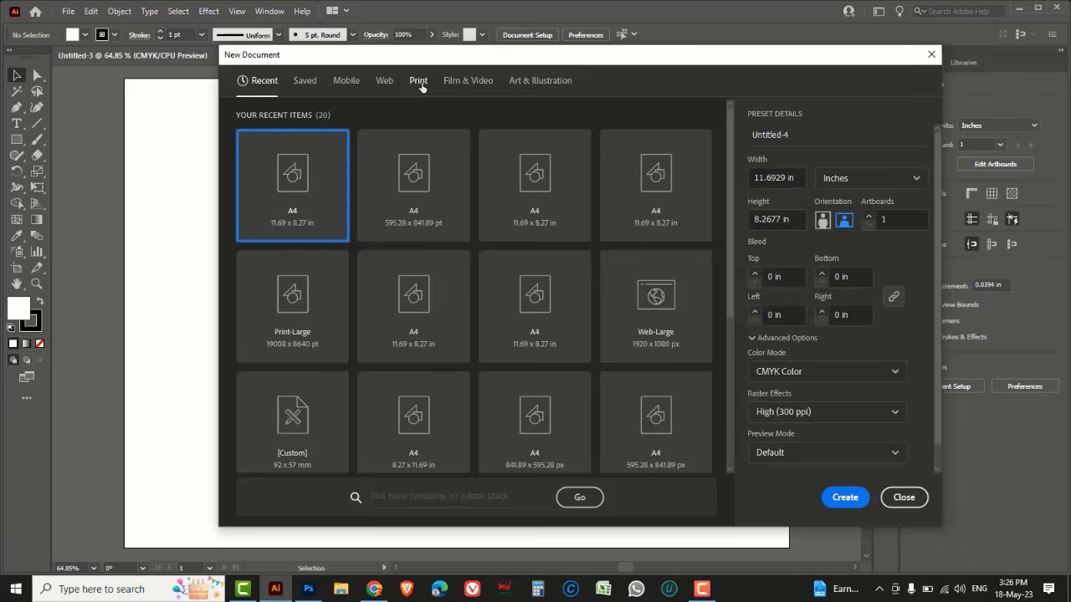
{"action": "left_click", "coordinate": [419, 82]}
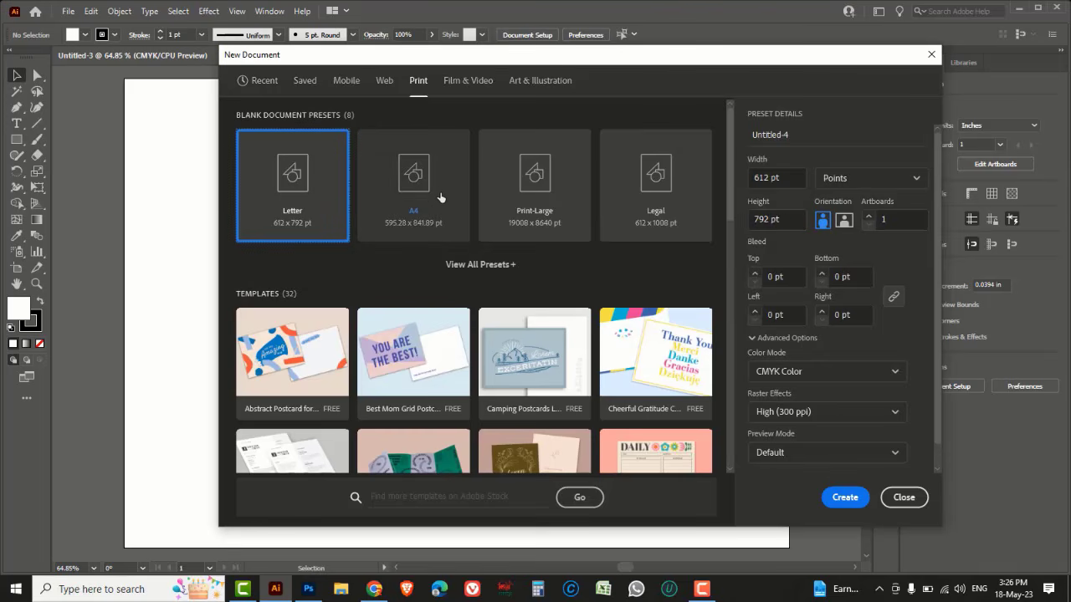
{"action": "left_click", "coordinate": [440, 197]}
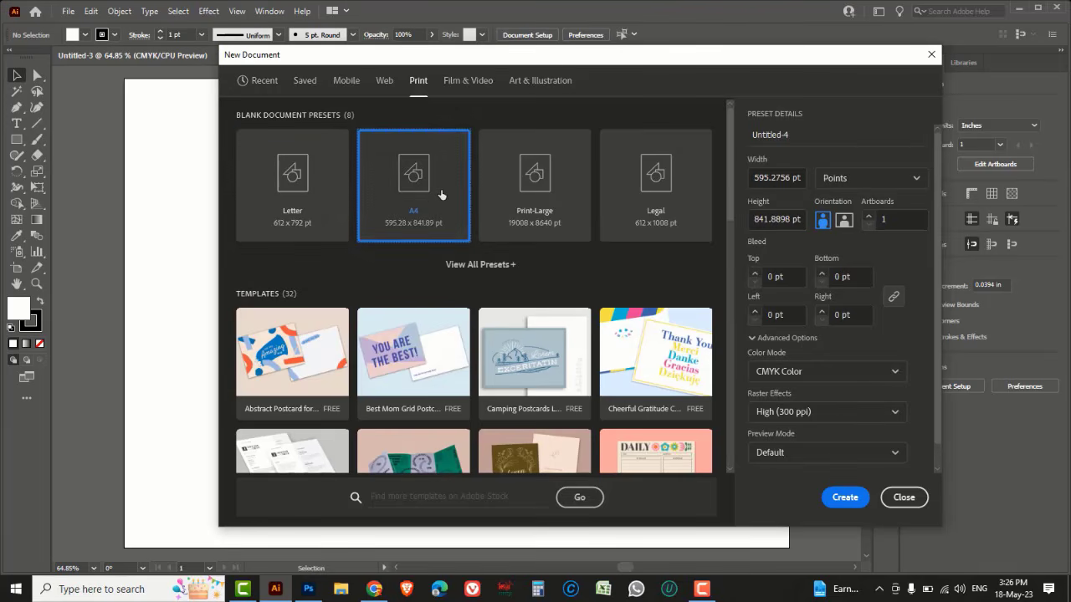
{"action": "left_click", "coordinate": [916, 179]}
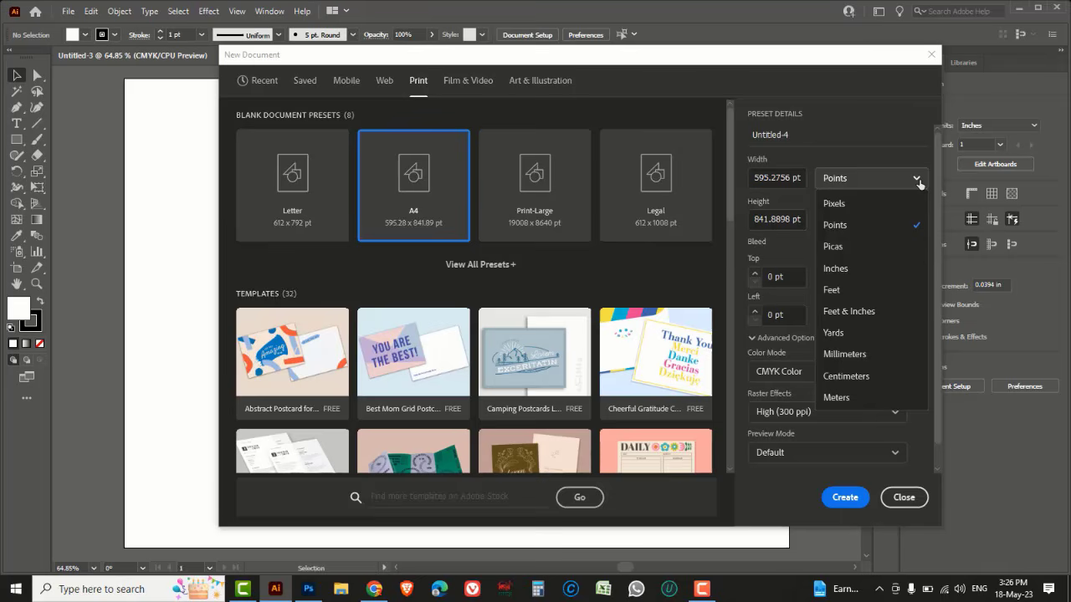
{"action": "left_click", "coordinate": [844, 270]}
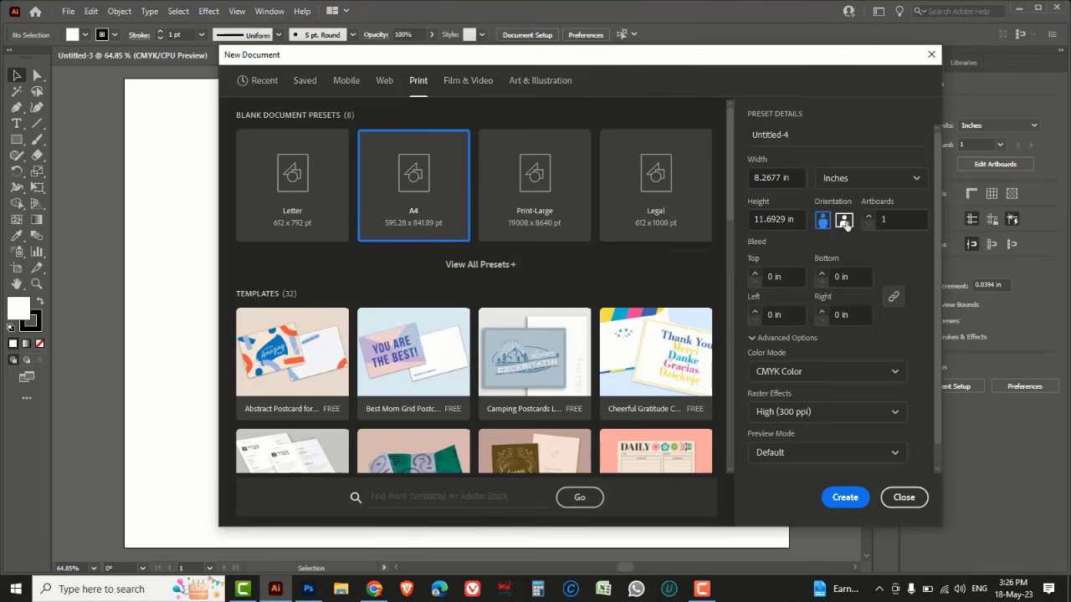
{"action": "left_click", "coordinate": [844, 222]}
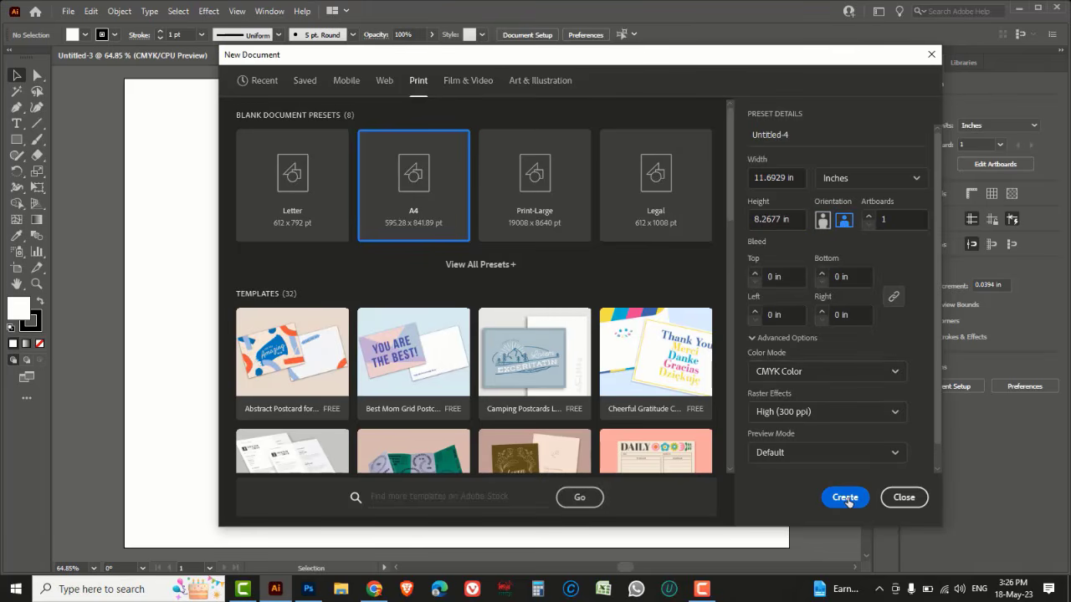
{"action": "left_click", "coordinate": [845, 497]}
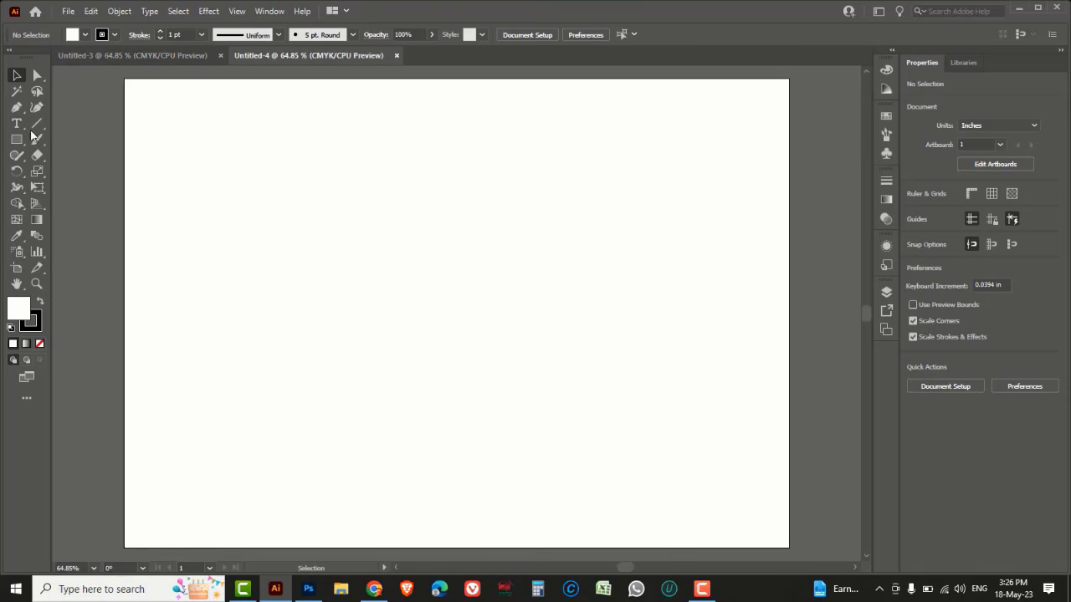
Type the text MR in the middle of the artboard
{"action": "left_click_drag", "start_coordinate": [16, 124], "coordinate": [67, 128]}
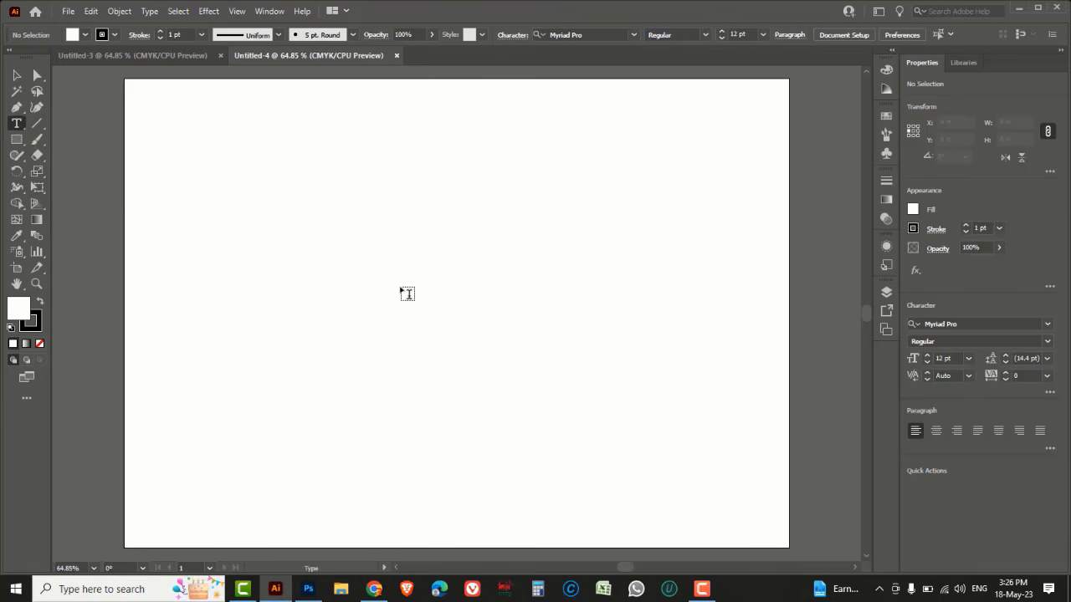
{"action": "left_click", "coordinate": [400, 285]}
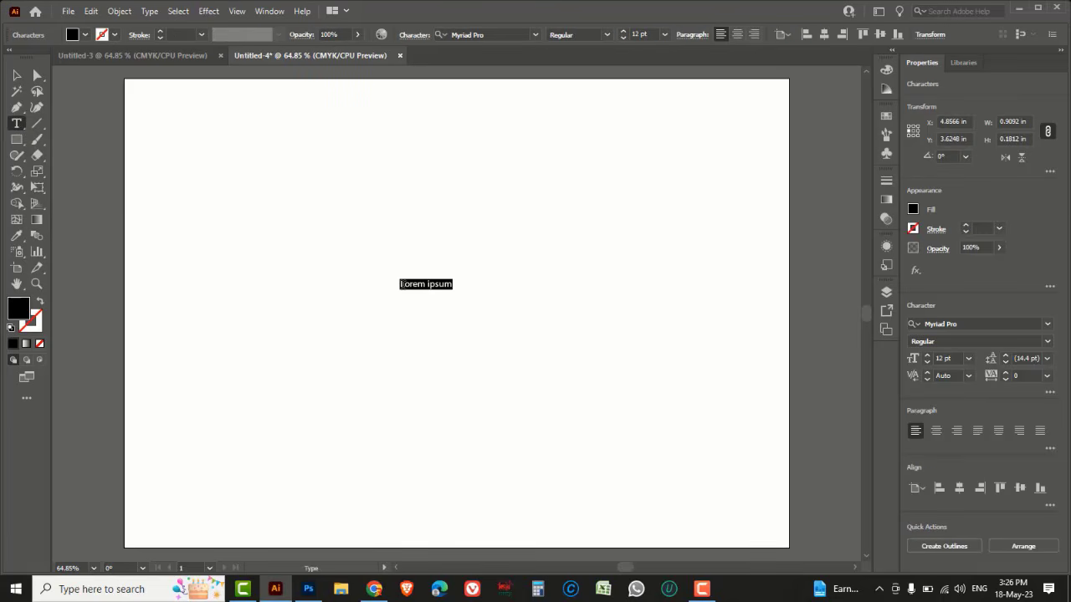
{"action": "key", "text": "BackSpace"}
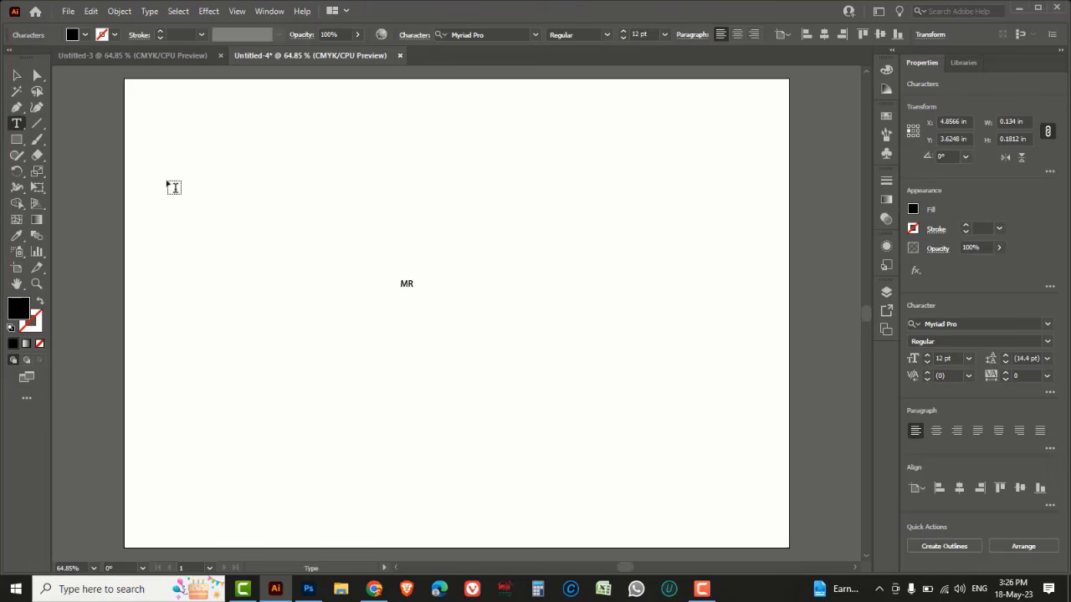
{"action": "left_click", "coordinate": [15, 77]}
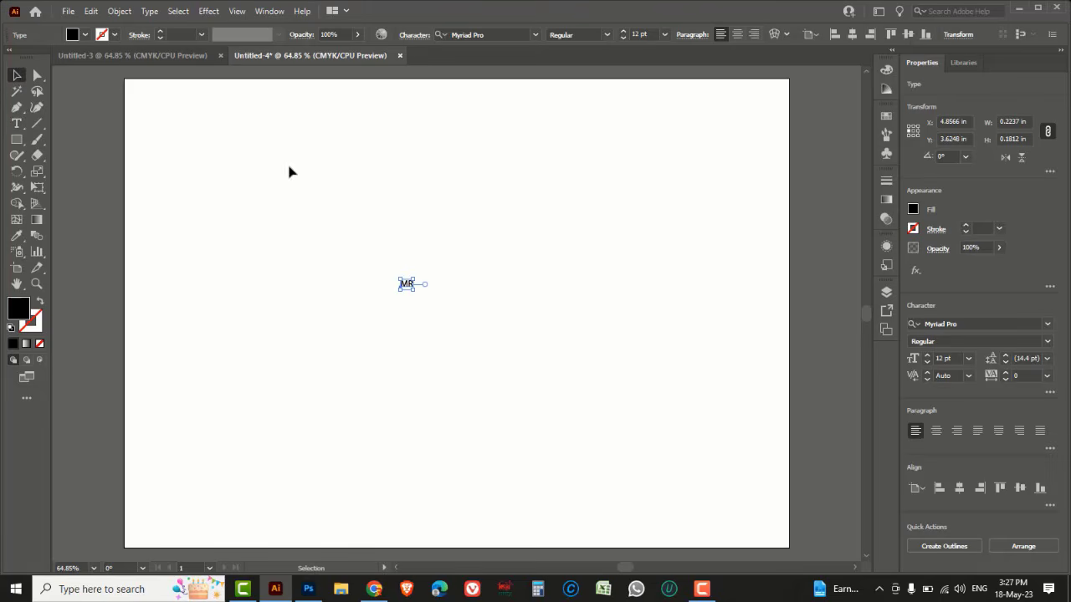
Set the MR text's font size to 300 pt
{"action": "left_click", "coordinate": [664, 35]}
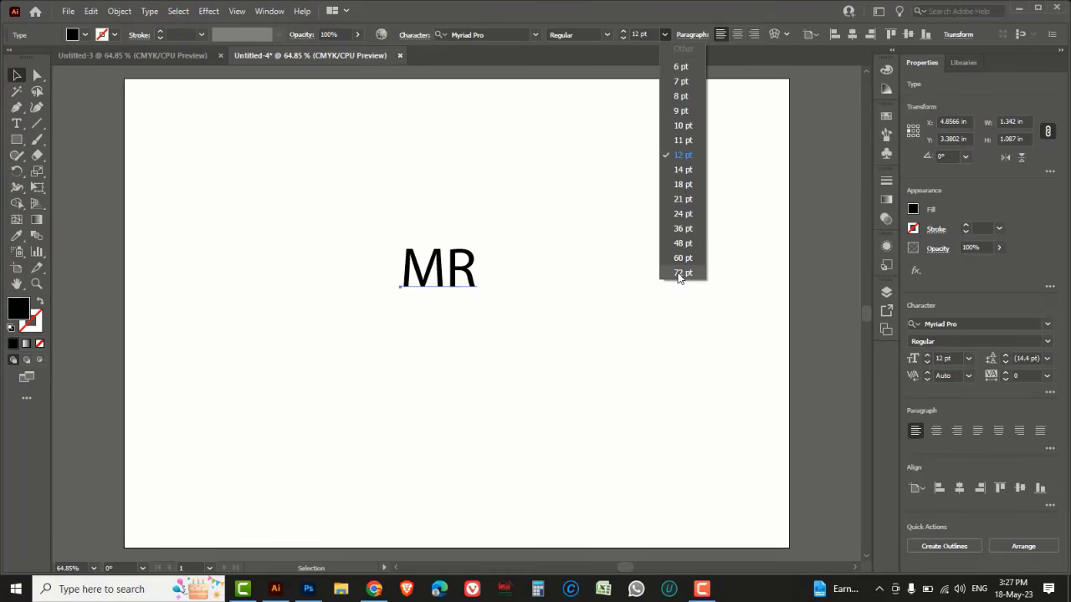
{"action": "left_click", "coordinate": [682, 272]}
{"action": "left_click", "coordinate": [653, 35]}
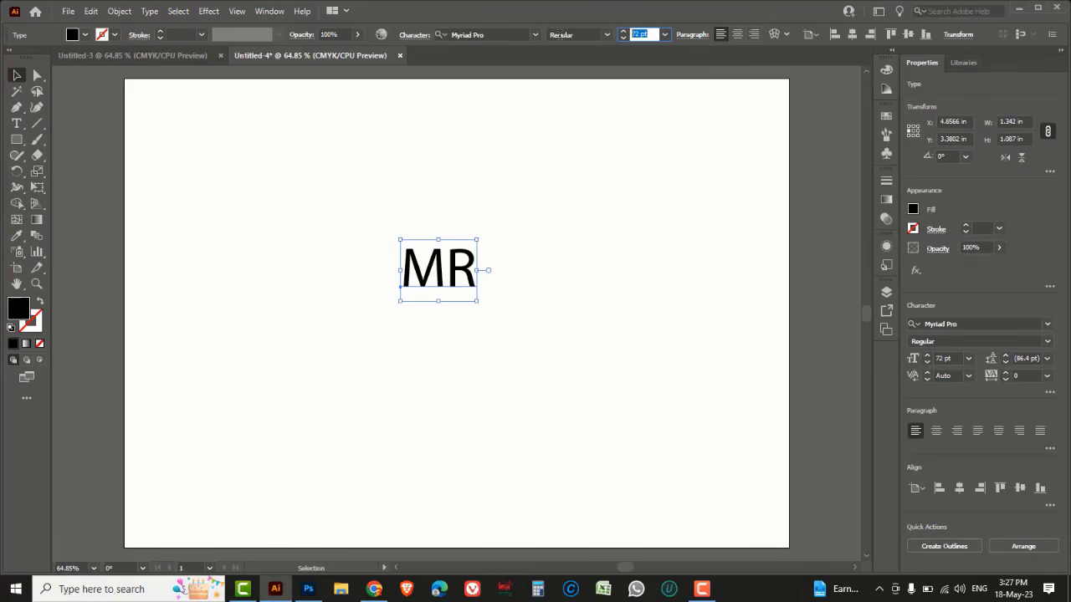
{"action": "type", "text": "1"}
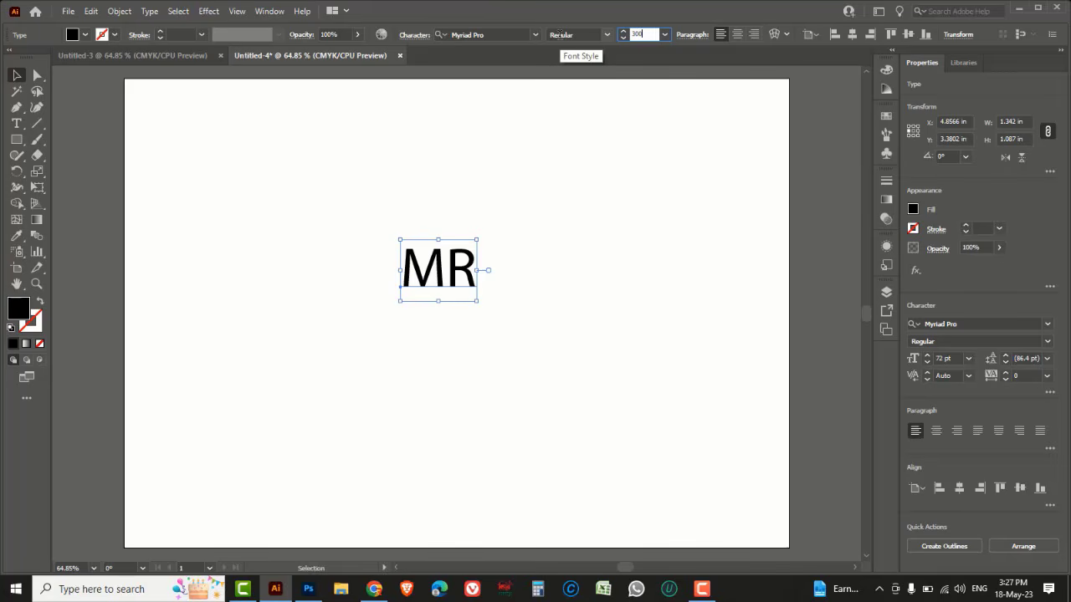
{"action": "key", "text": "Return"}
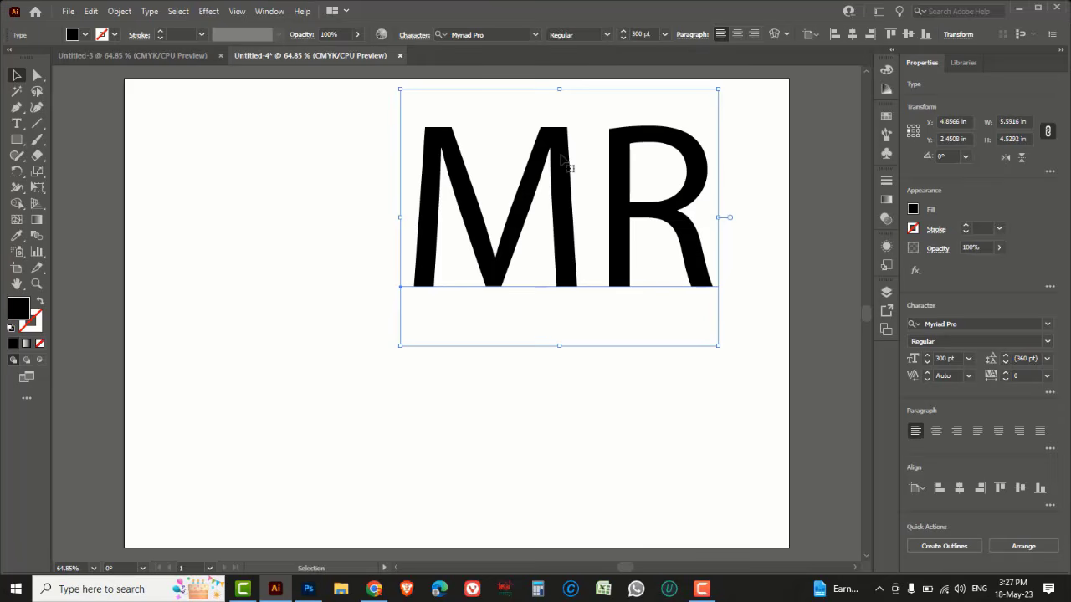
Move the MR text left and change its font to Olympus Mount
{"action": "left_click_drag", "start_coordinate": [561, 158], "coordinate": [422, 261]}
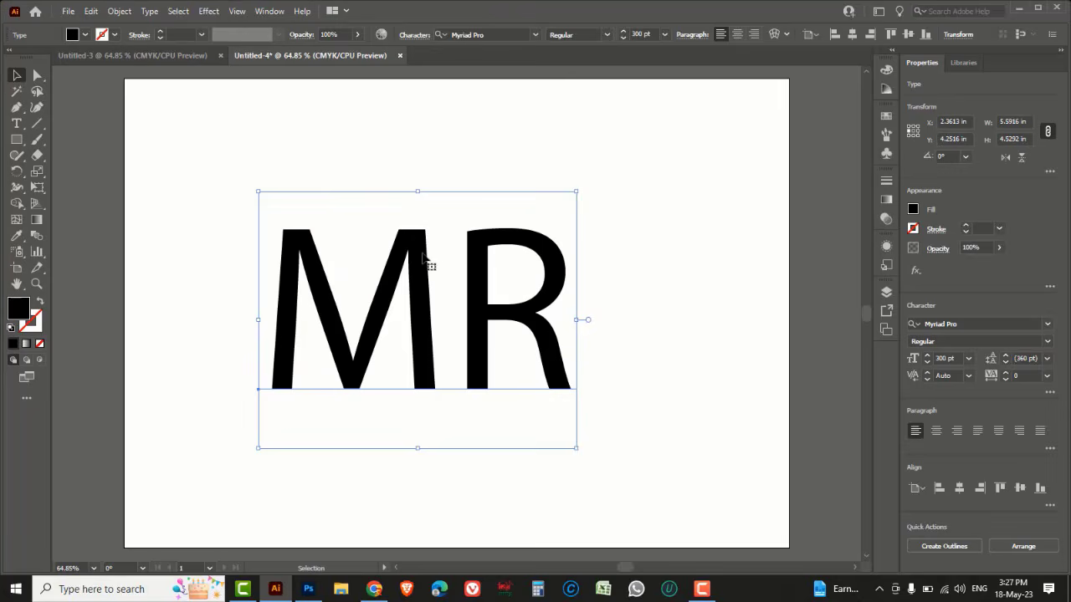
{"action": "left_click", "coordinate": [961, 323]}
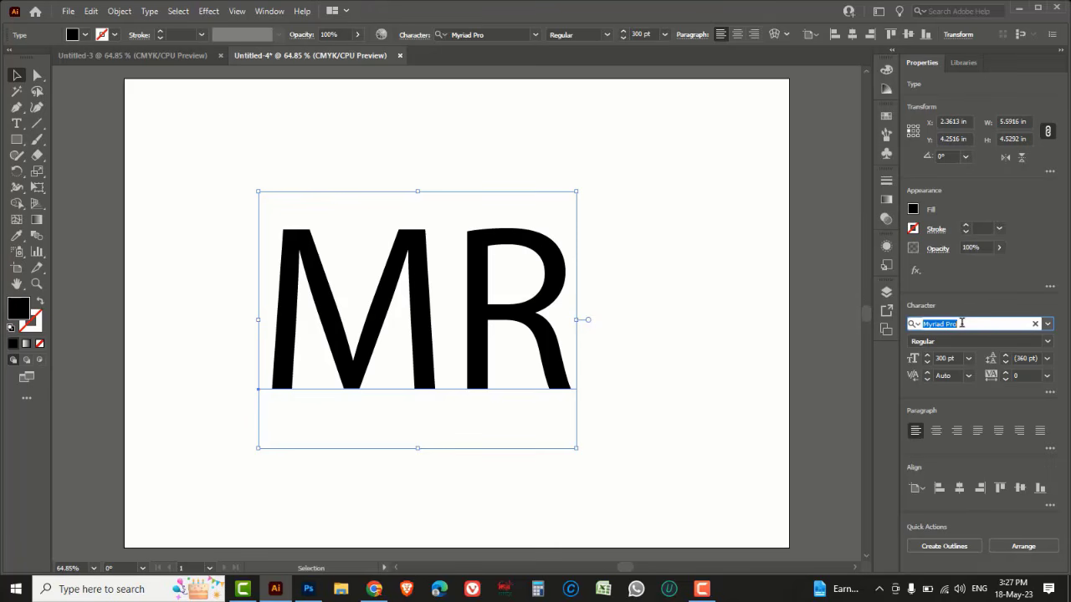
{"action": "key", "text": "Down"}
{"action": "key", "text": "Down"}
{"action": "key", "text": "Down"}
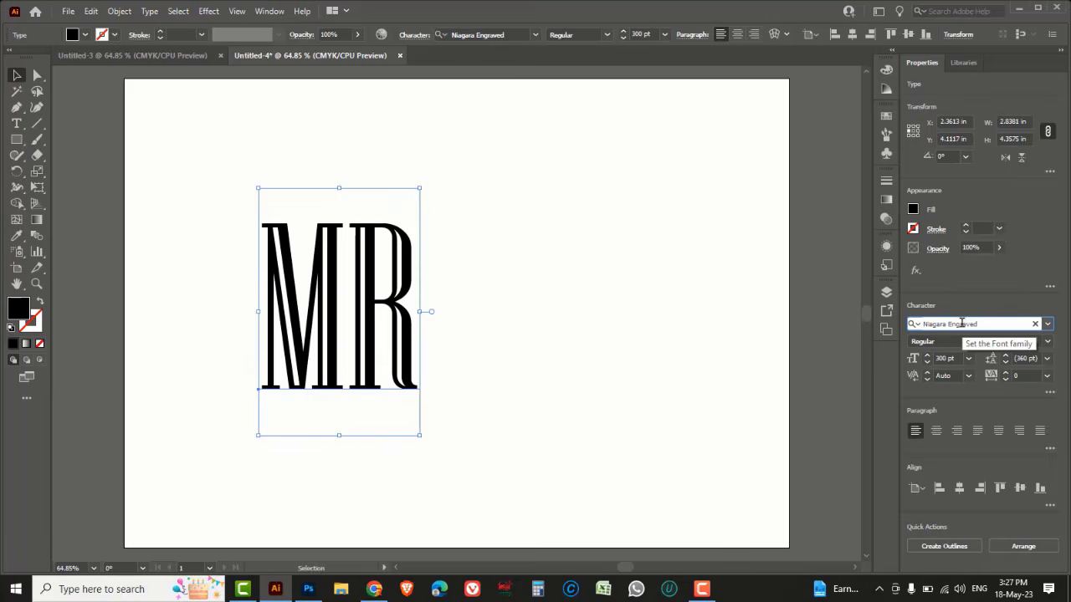
{"action": "key", "text": "Down"}
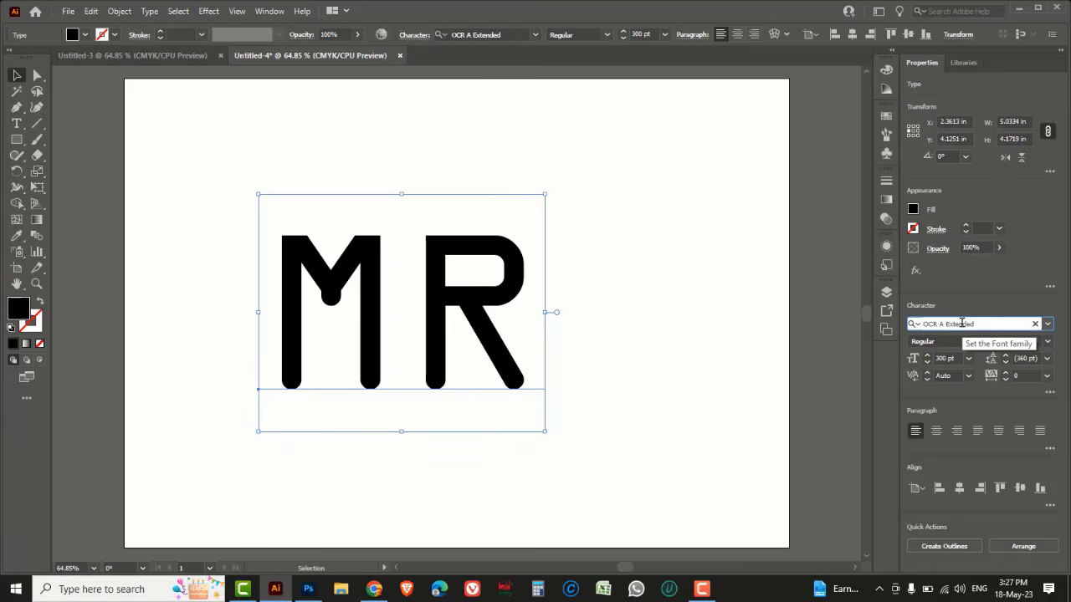
{"action": "key", "text": "Down"}
{"action": "key", "text": "Down"}
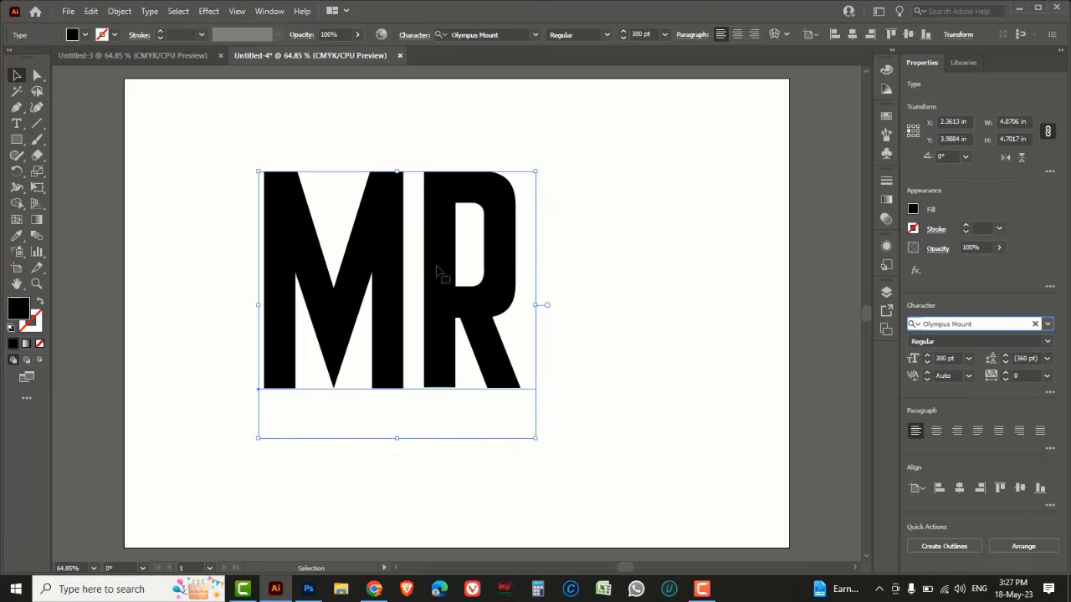
Enlarge the MR text by scaling its corner and convert it to outlines
{"action": "left_click_drag", "start_coordinate": [430, 267], "coordinate": [485, 272]}
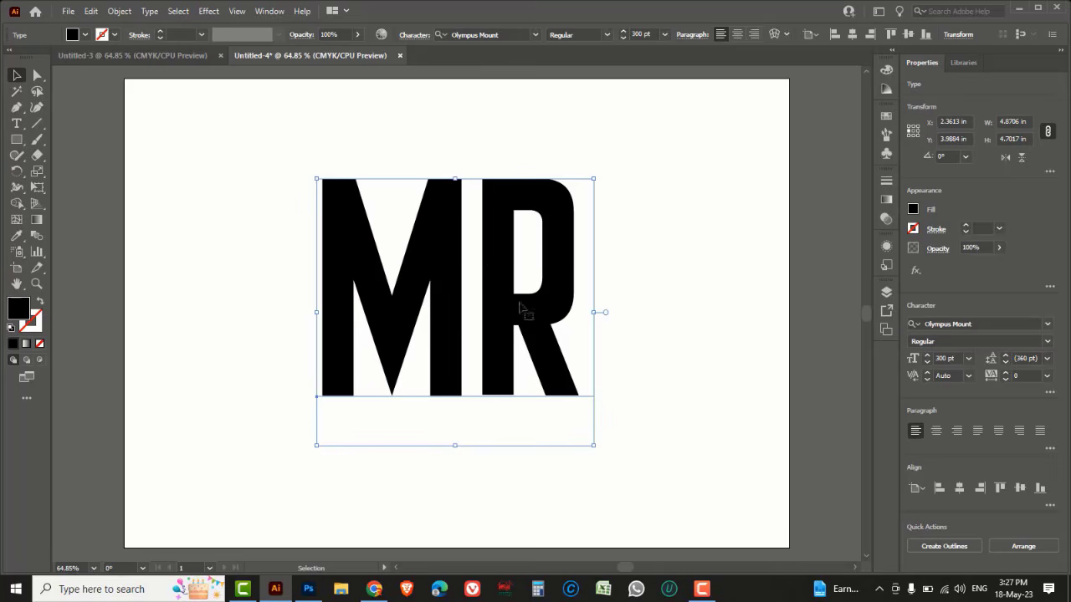
{"action": "left_click_drag", "start_coordinate": [594, 446], "coordinate": [637, 479]}
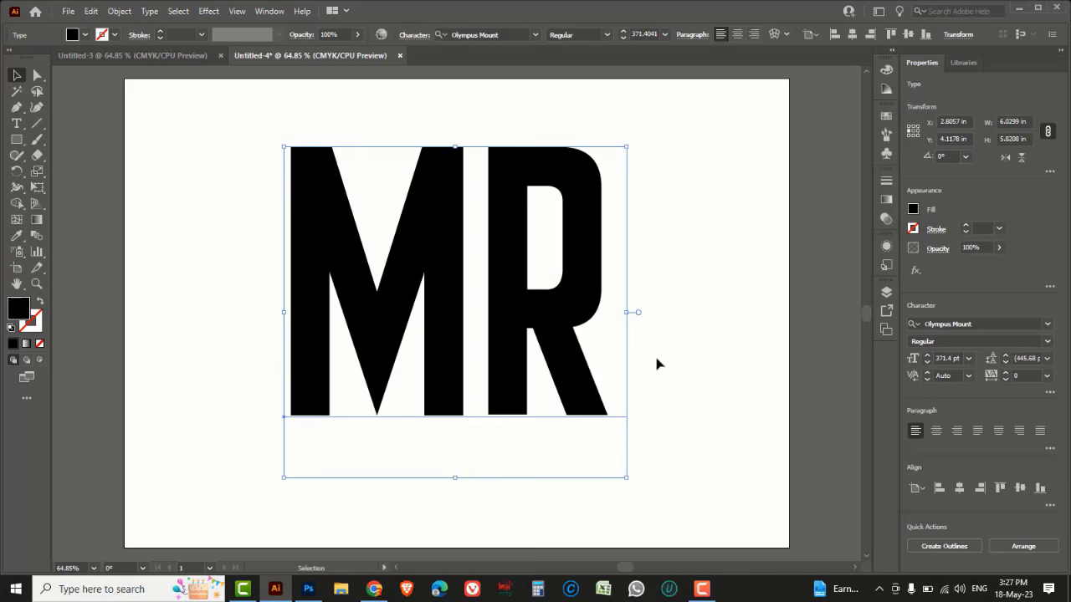
{"action": "right_click", "coordinate": [659, 248]}
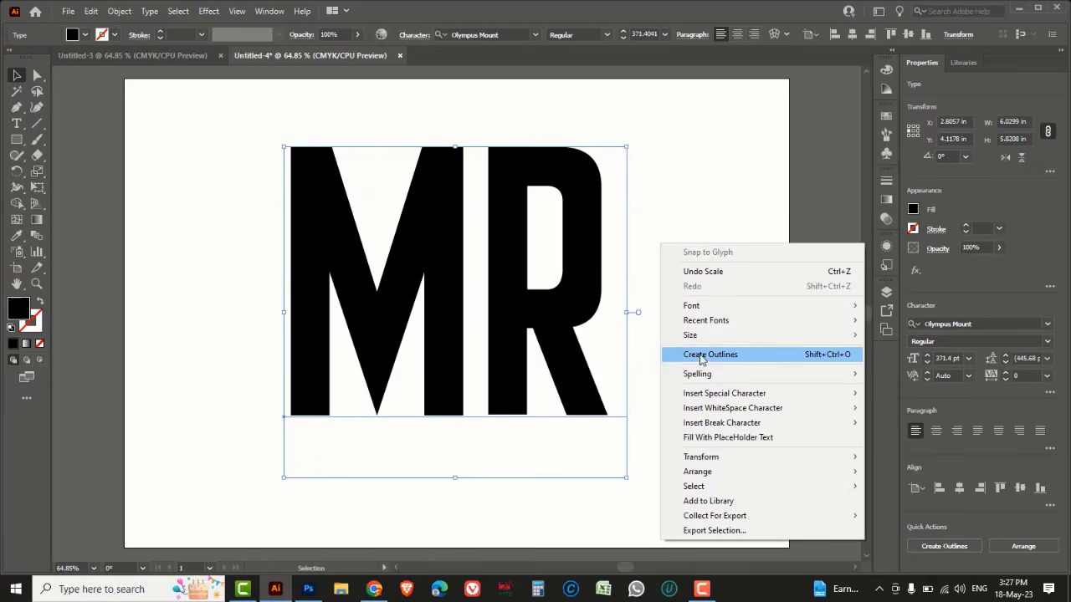
{"action": "left_click", "coordinate": [803, 359]}
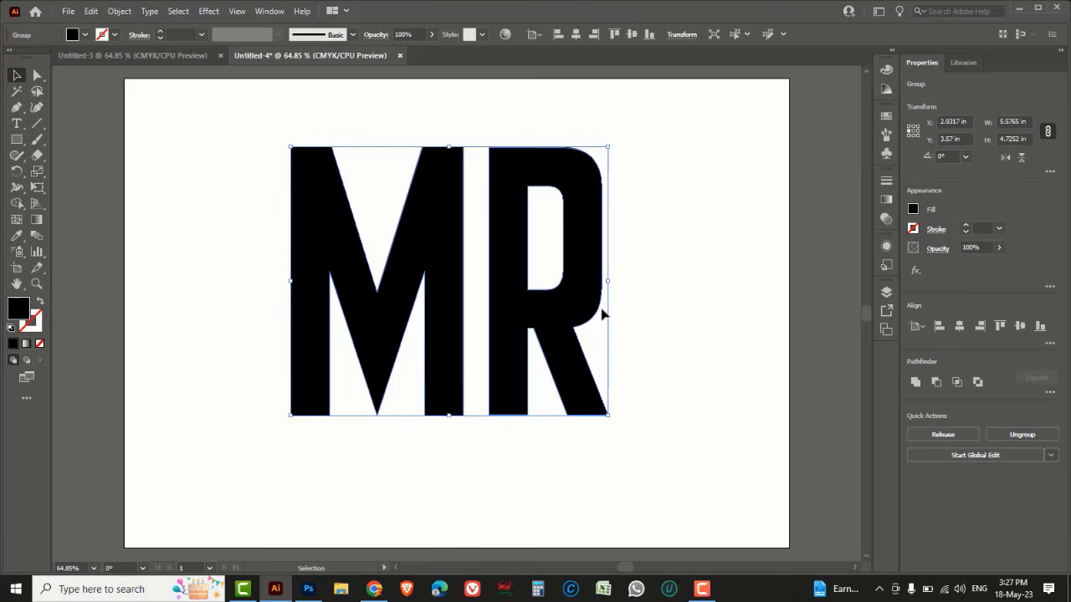
Reposition the outlined MR letters and ungroup them
{"action": "left_click_drag", "start_coordinate": [603, 313], "coordinate": [592, 281]}
{"action": "right_click", "coordinate": [613, 246]}
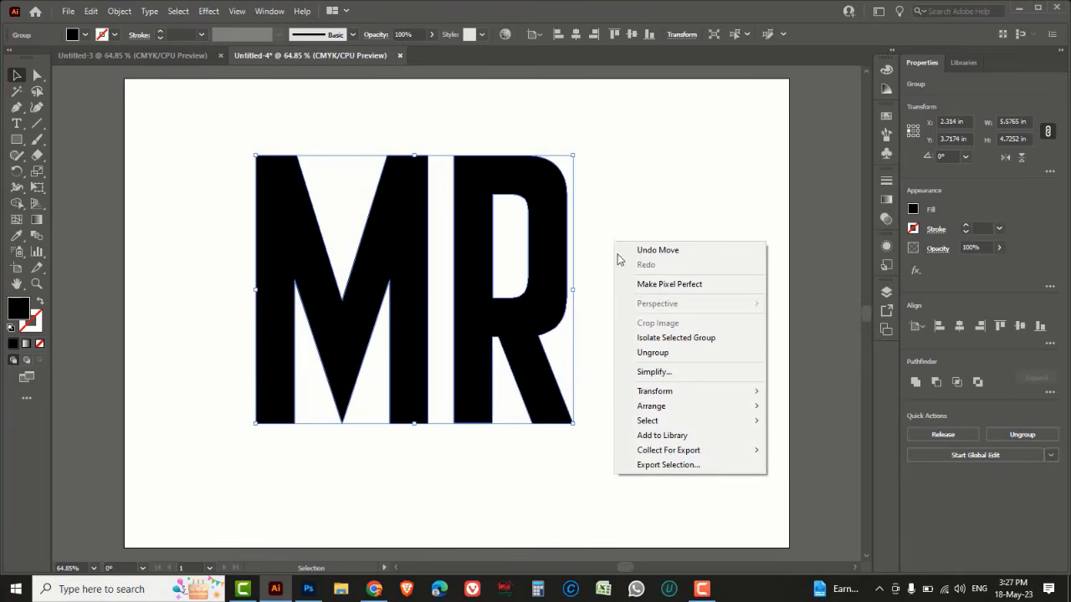
{"action": "left_click", "coordinate": [652, 353]}
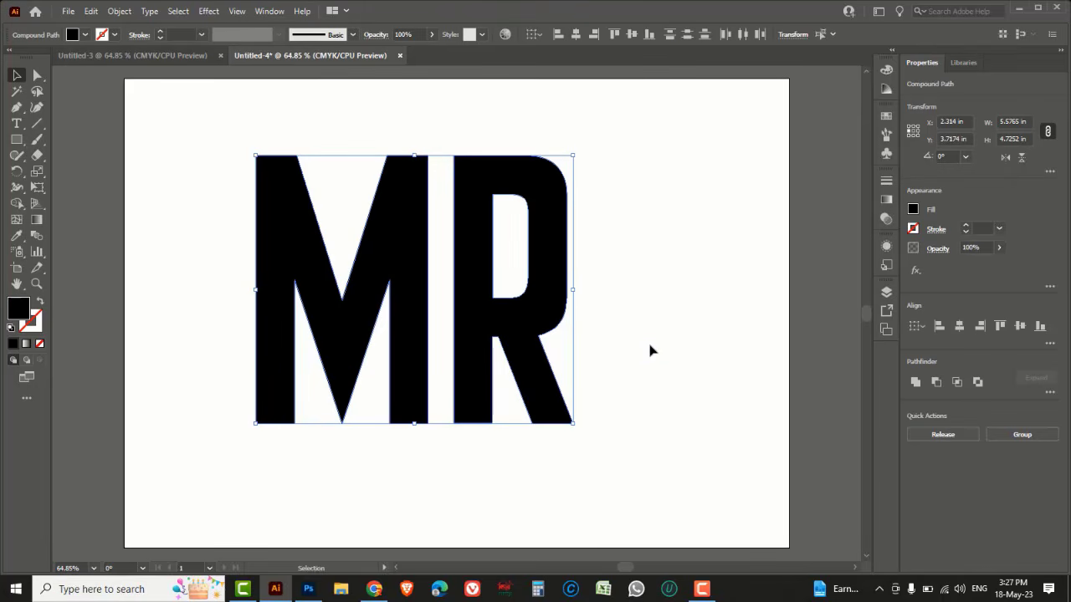
{"action": "left_click", "coordinate": [650, 345]}
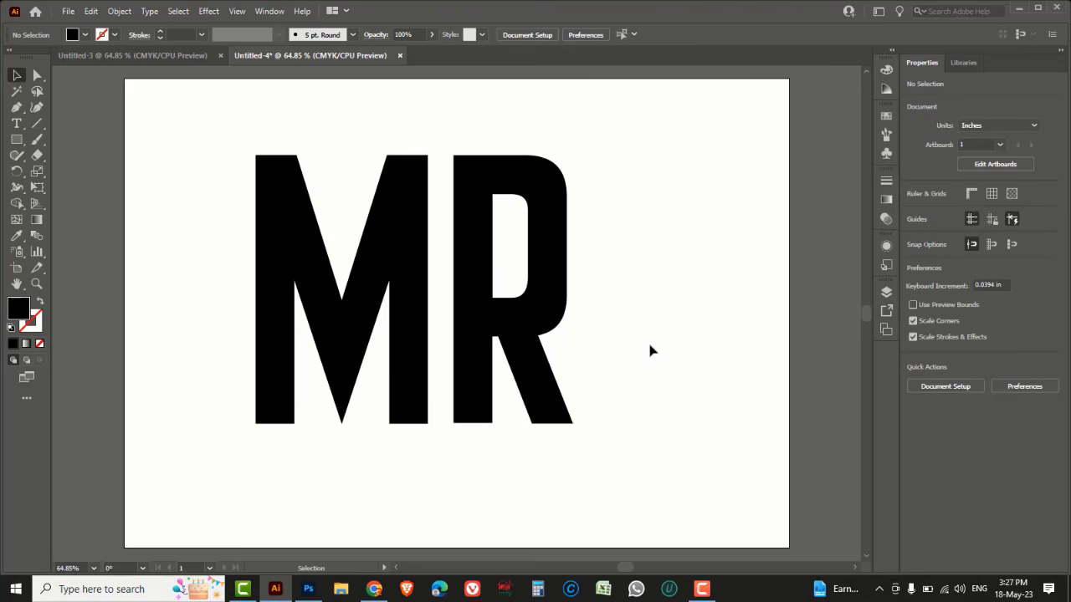
Slide the R left in outline view so its stem overlaps the M's right stem
{"action": "key", "text": "ctrl+y"}
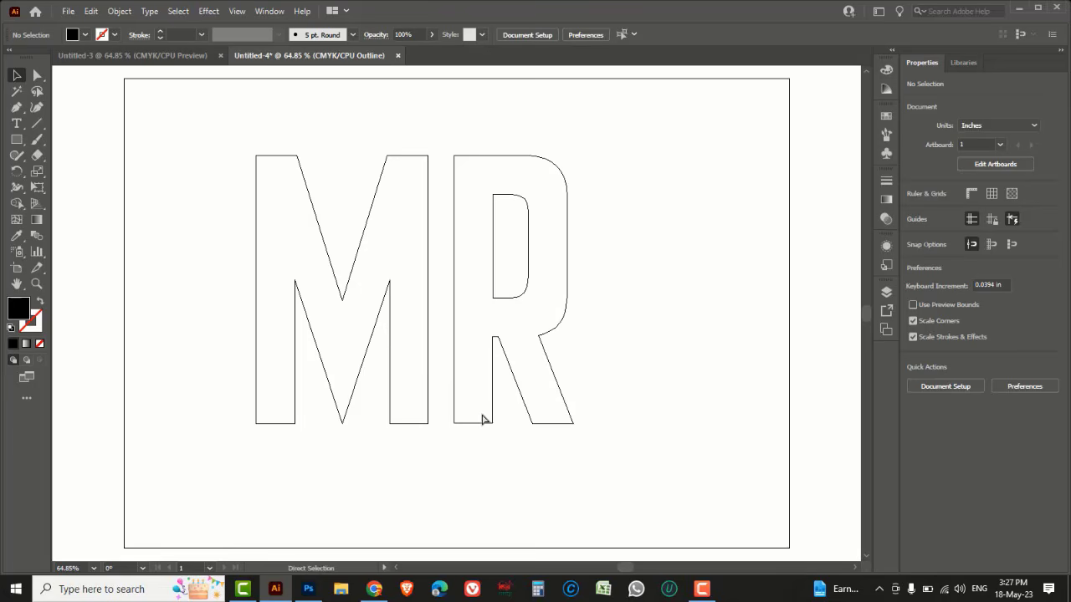
{"action": "left_click_drag", "start_coordinate": [370, 335], "coordinate": [549, 477]}
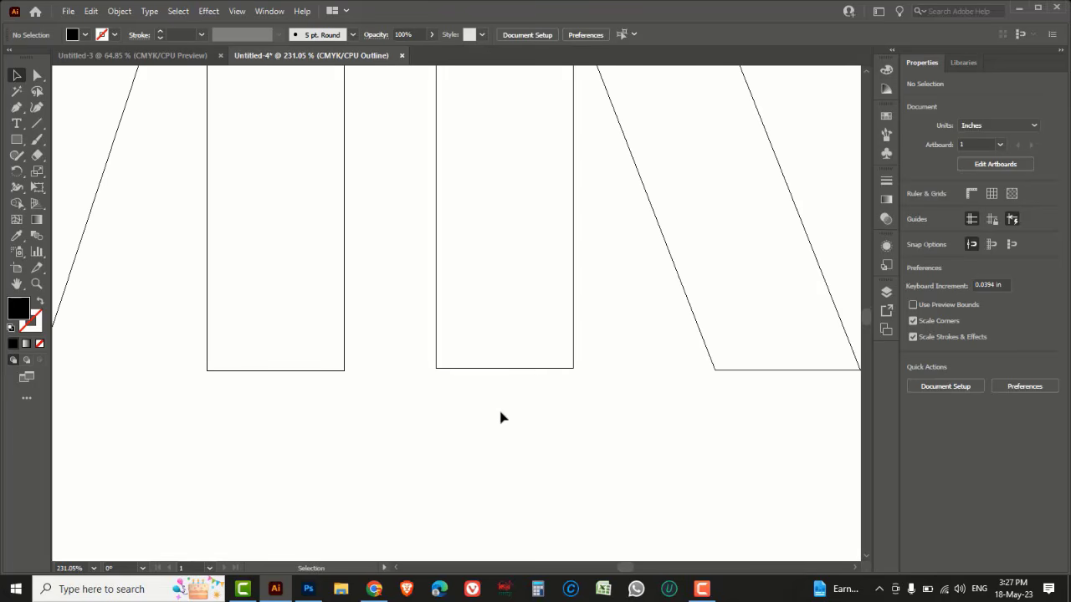
{"action": "left_click_drag", "start_coordinate": [432, 370], "coordinate": [209, 376]}
{"action": "left_click", "coordinate": [285, 420]}
{"action": "key", "text": "a"}
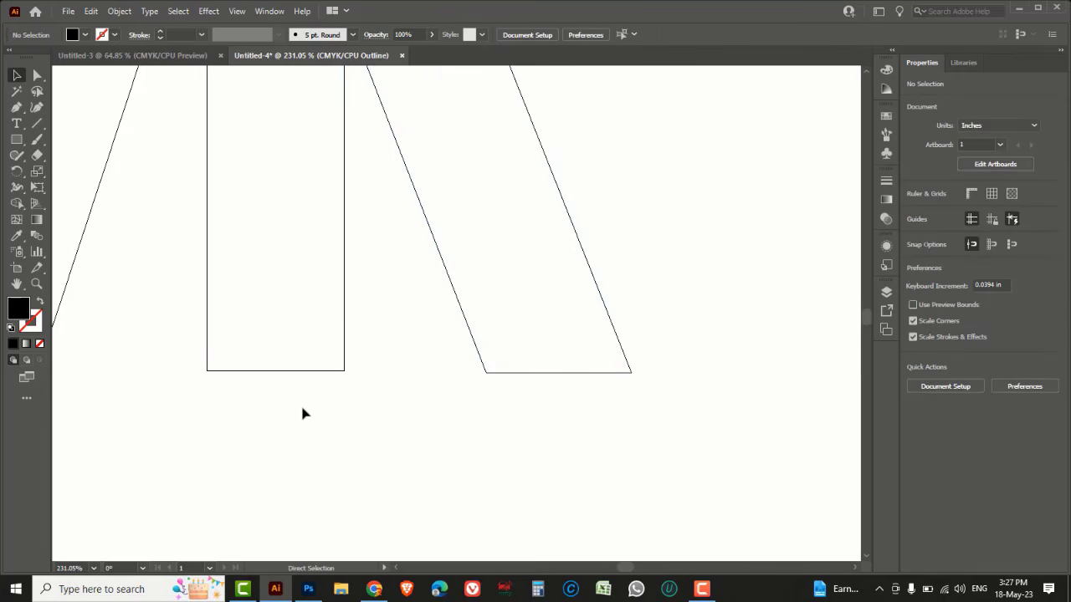
{"action": "key", "text": "ctrl+y"}
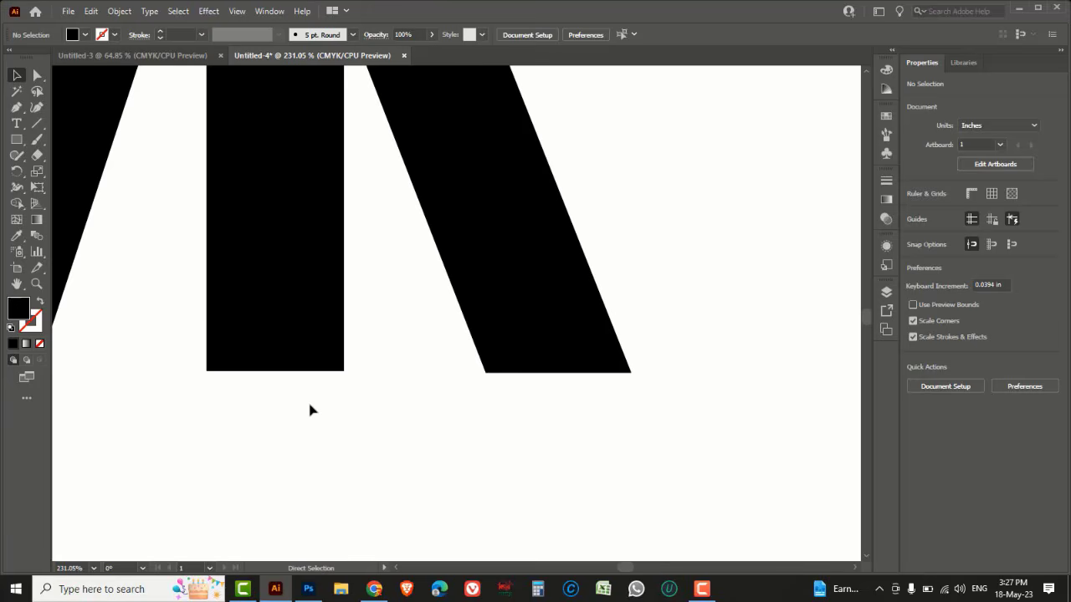
Inspect the top edge where the R's stem overlaps the M
{"action": "key", "text": "ctrl+minus"}
{"action": "key", "text": "ctrl+minus"}
{"action": "key", "text": "ctrl+minus"}
{"action": "key", "text": "ctrl+minus"}
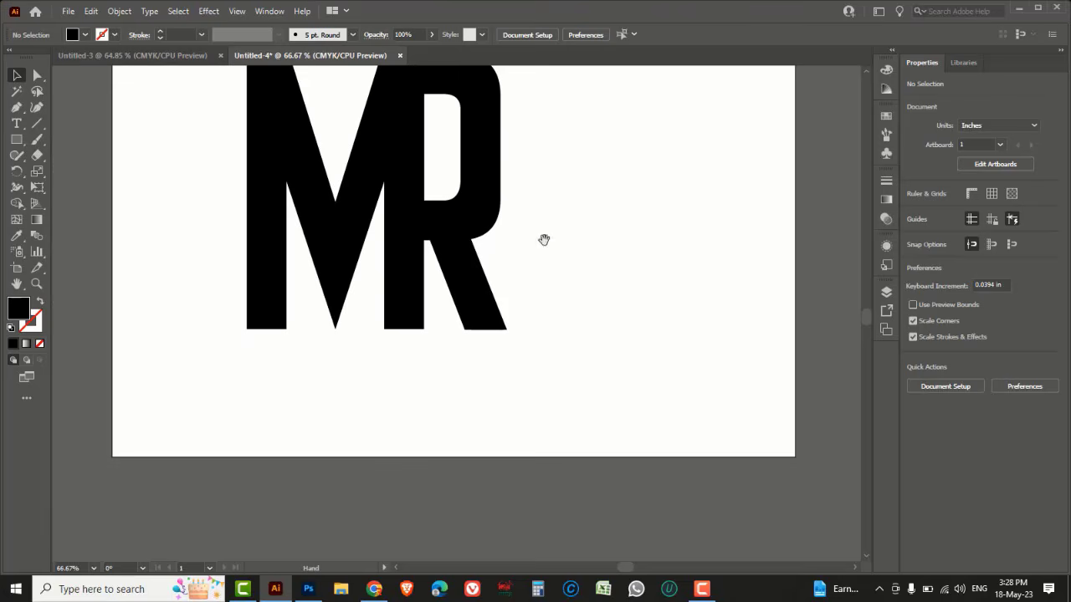
{"action": "left_click_drag", "start_coordinate": [371, 151], "coordinate": [461, 214]}
{"action": "left_click_drag", "start_coordinate": [645, 293], "coordinate": [584, 225]}
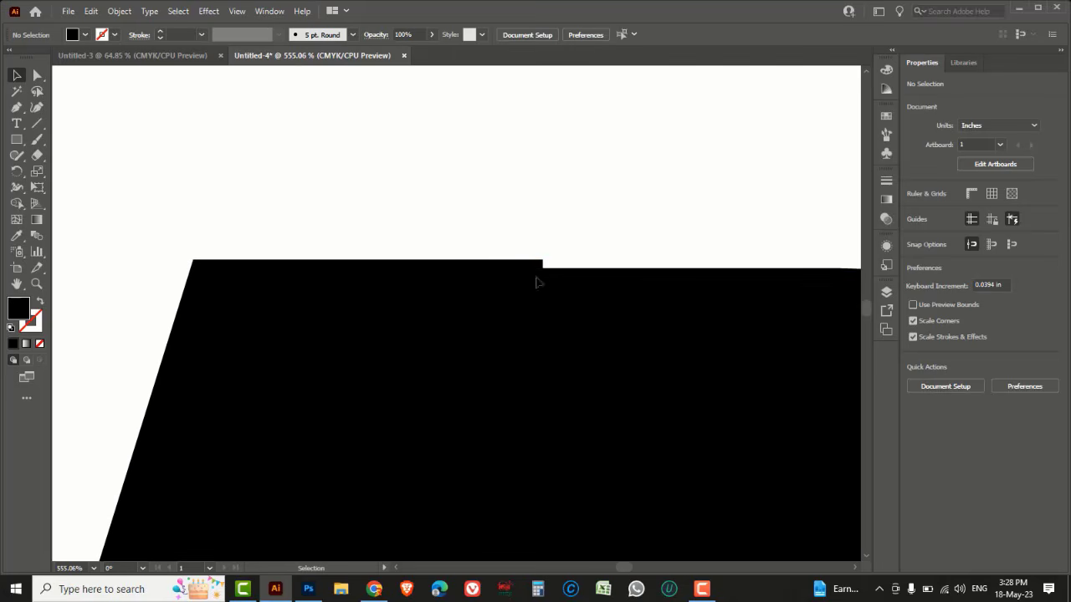
Examine the junction of the overlapping letters at very high zoom, then zoom back out to view the whole MR
{"action": "left_click_drag", "start_coordinate": [124, 378], "coordinate": [165, 412]}
{"action": "key", "text": "a"}
{"action": "left_click_drag", "start_coordinate": [482, 222], "coordinate": [560, 292]}
{"action": "left_click_drag", "start_coordinate": [619, 339], "coordinate": [618, 406]}
{"action": "left_click", "coordinate": [630, 389]}
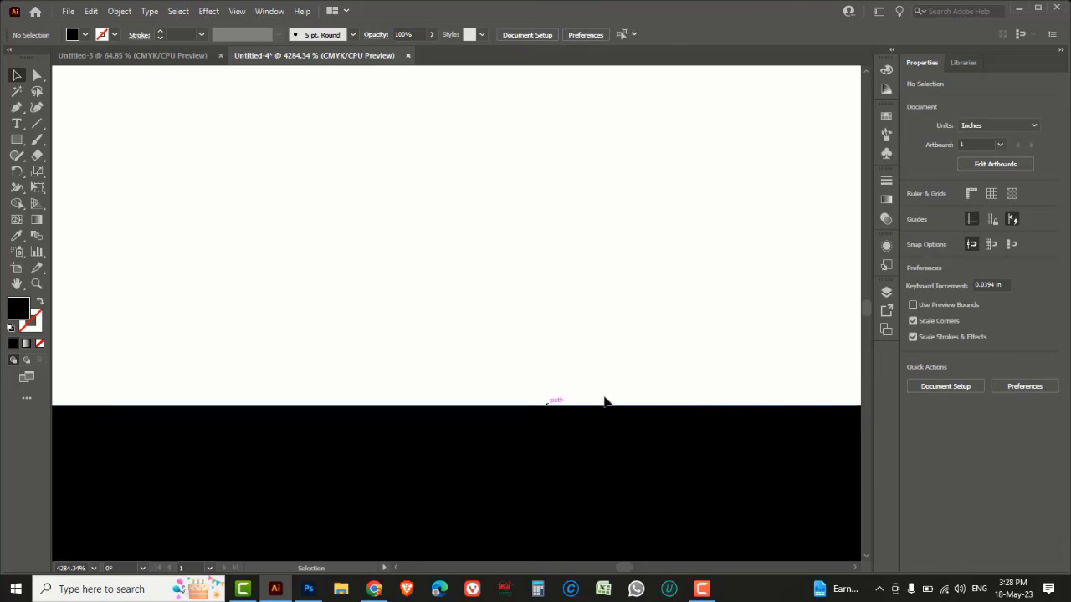
{"action": "left_click", "coordinate": [572, 318], "text": "ctrl+alt"}
{"action": "left_click", "coordinate": [571, 318], "text": "ctrl+alt"}
{"action": "left_click", "coordinate": [554, 288], "text": "ctrl+alt"}
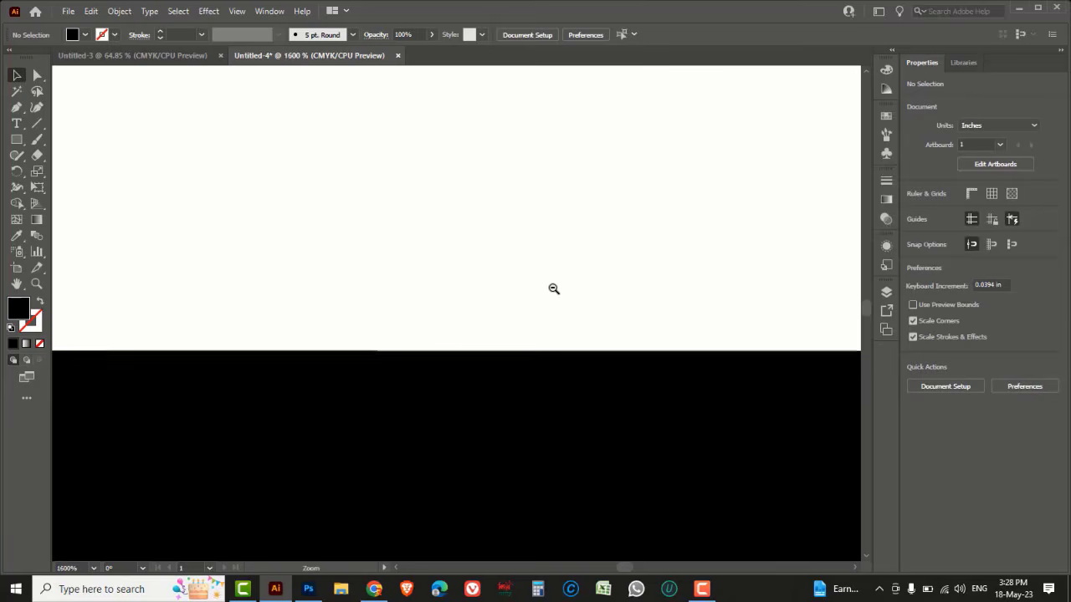
{"action": "left_click", "coordinate": [554, 288], "text": "ctrl+alt"}
{"action": "left_click", "coordinate": [554, 288], "text": "ctrl+alt"}
{"action": "left_click", "coordinate": [553, 288], "text": "ctrl+alt"}
{"action": "left_click", "coordinate": [554, 288], "text": "ctrl+alt"}
{"action": "left_click", "coordinate": [554, 289], "text": "ctrl+alt"}
{"action": "left_click", "coordinate": [553, 288], "text": "ctrl+alt"}
{"action": "left_click", "coordinate": [554, 289], "text": "ctrl+alt"}
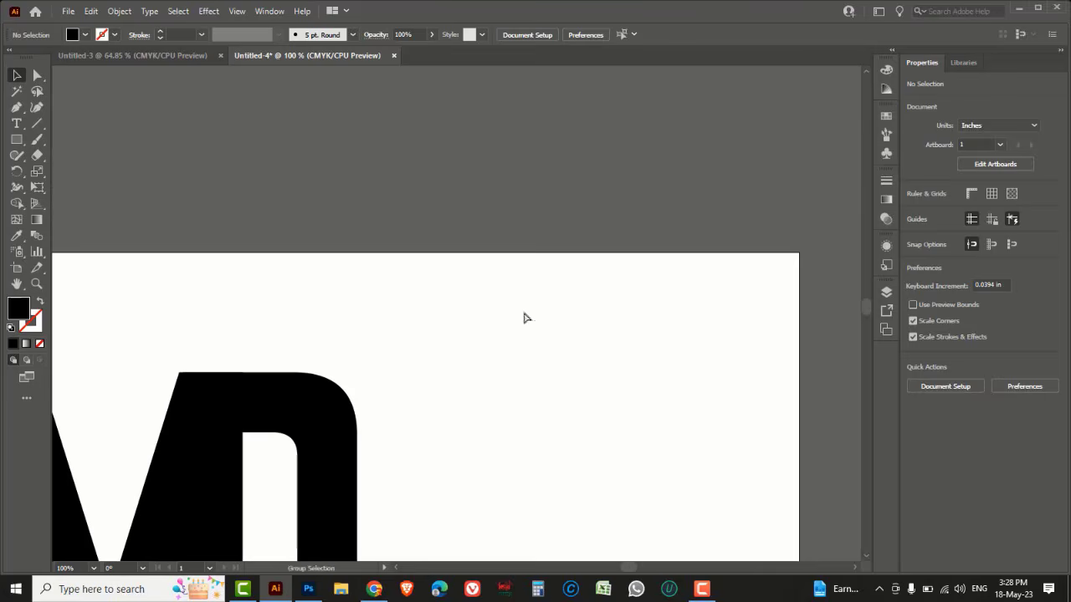
{"action": "left_click_drag", "start_coordinate": [420, 459], "coordinate": [655, 248]}
{"action": "left_click_drag", "start_coordinate": [535, 333], "coordinate": [601, 275]}
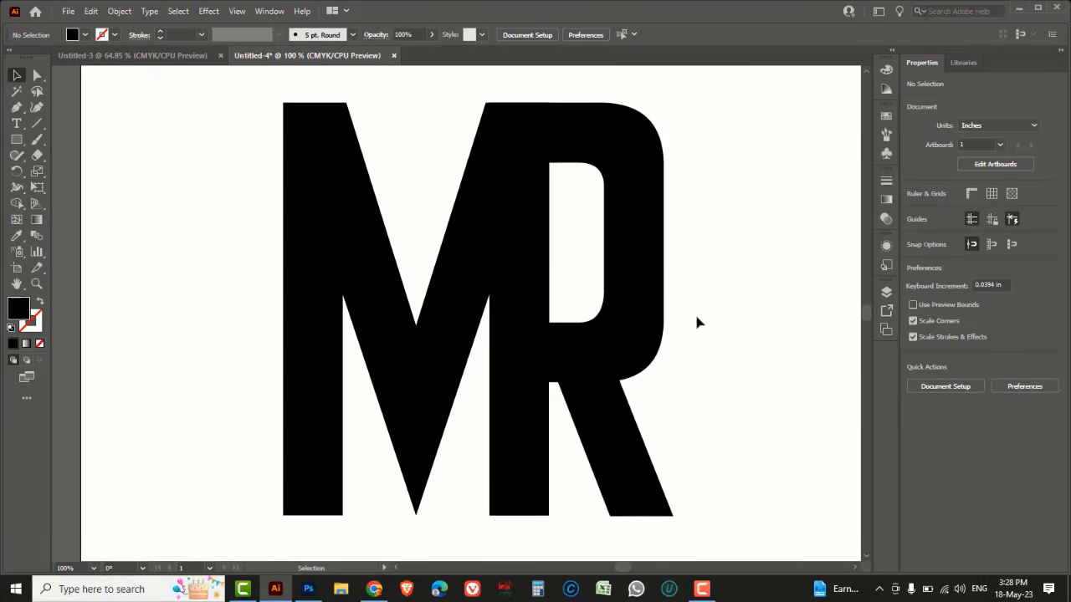
Round the M's bottom vertex to a corner radius of about 0.38 in and round its top-left inner corner
{"action": "left_click_drag", "start_coordinate": [37, 76], "coordinate": [87, 75]}
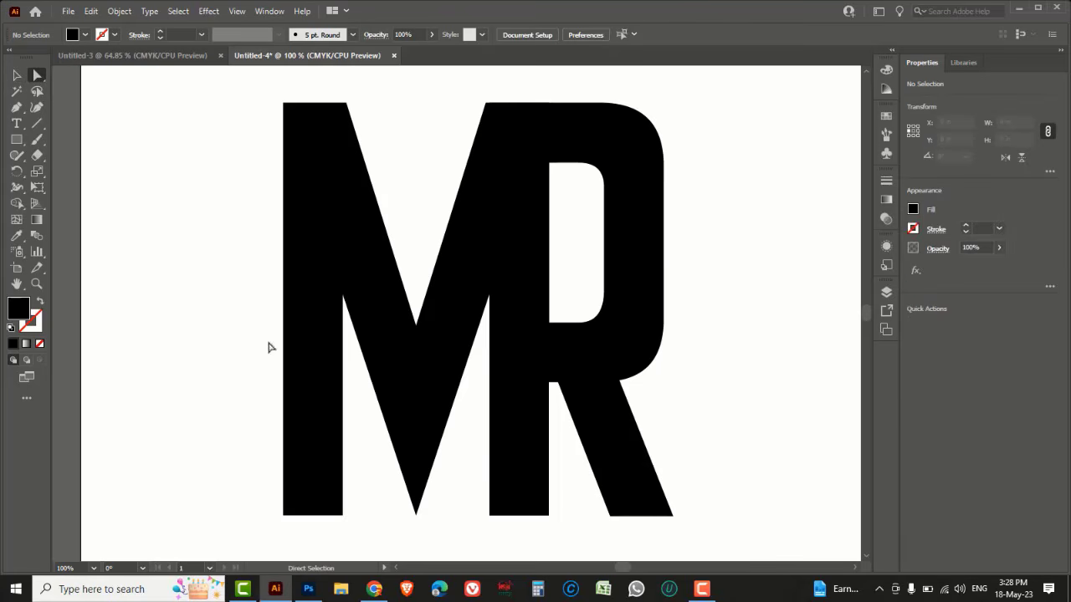
{"action": "left_click_drag", "start_coordinate": [451, 530], "coordinate": [372, 439]}
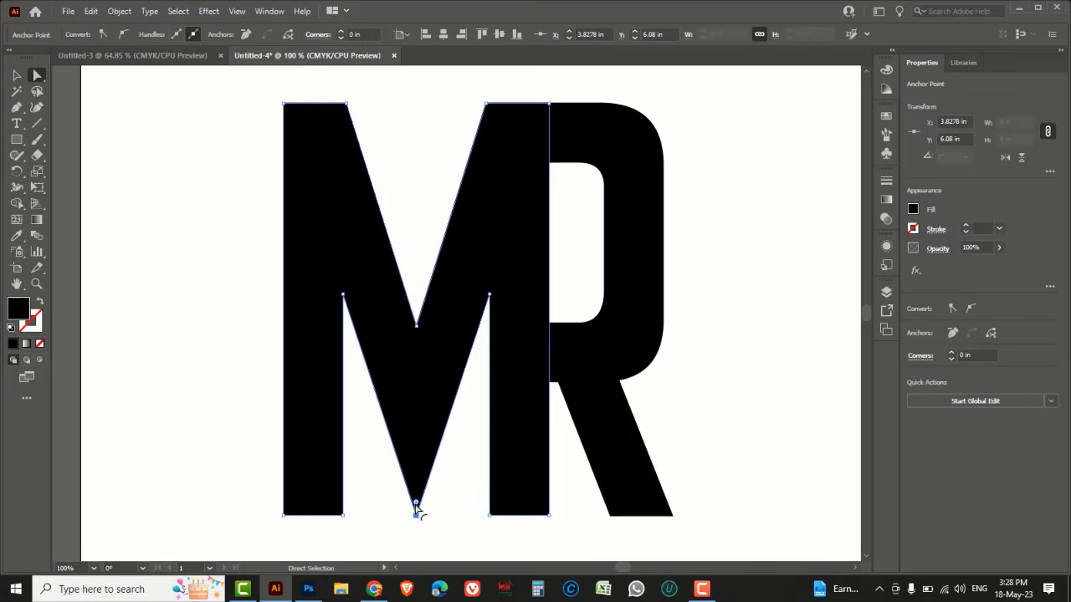
{"action": "left_click_drag", "start_coordinate": [418, 509], "coordinate": [417, 411]}
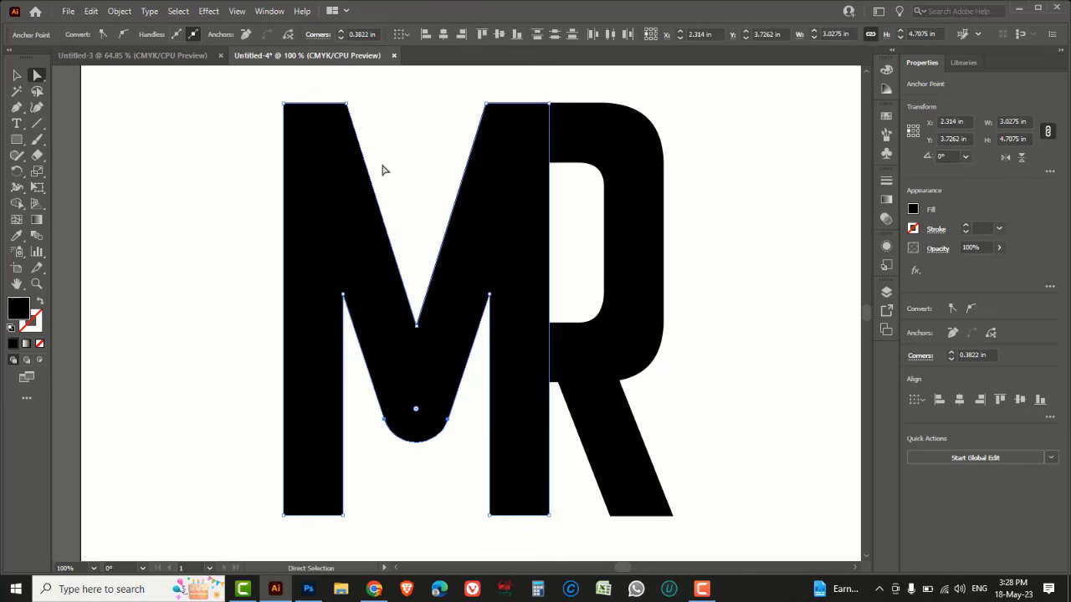
{"action": "left_click_drag", "start_coordinate": [335, 89], "coordinate": [331, 125]}
{"action": "left_click", "coordinate": [488, 104]}
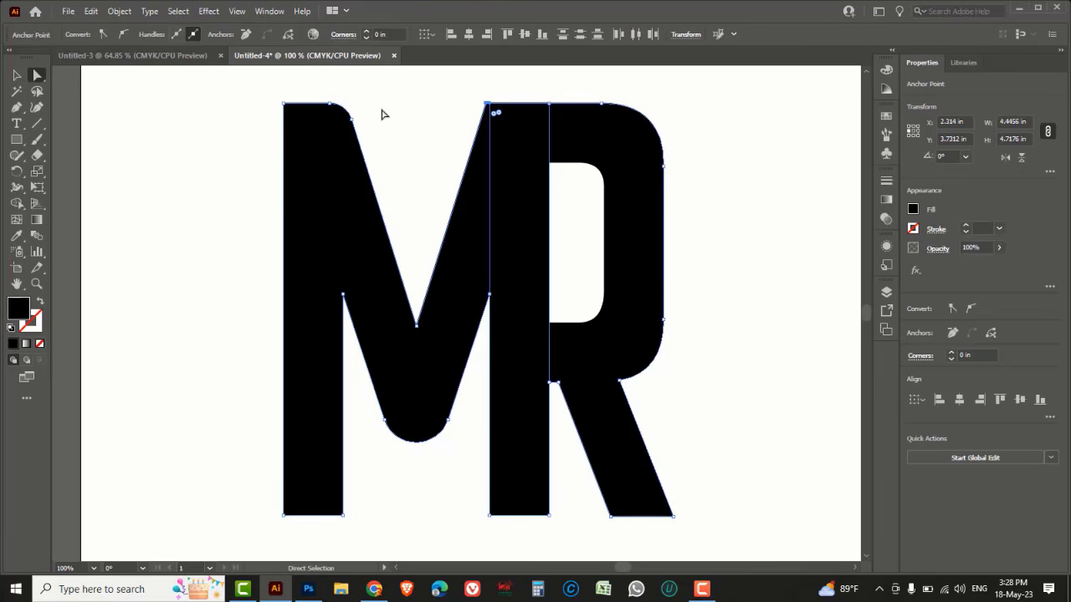
Round the M's top corner beside the R, then undo that rounding
{"action": "left_click", "coordinate": [388, 107]}
{"action": "left_click_drag", "start_coordinate": [467, 90], "coordinate": [502, 125]}
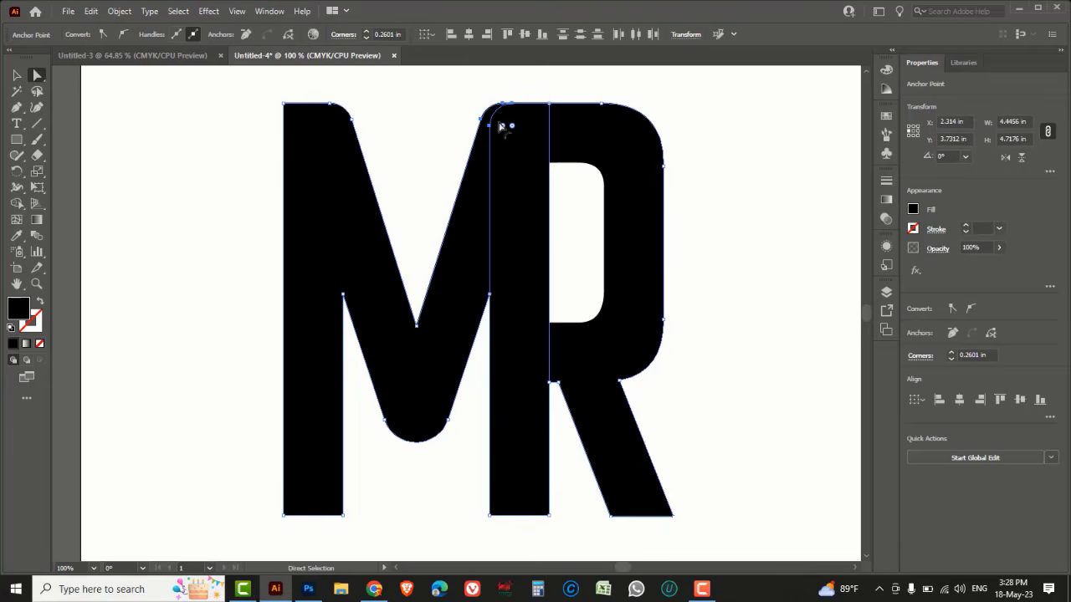
{"action": "left_click", "coordinate": [356, 122]}
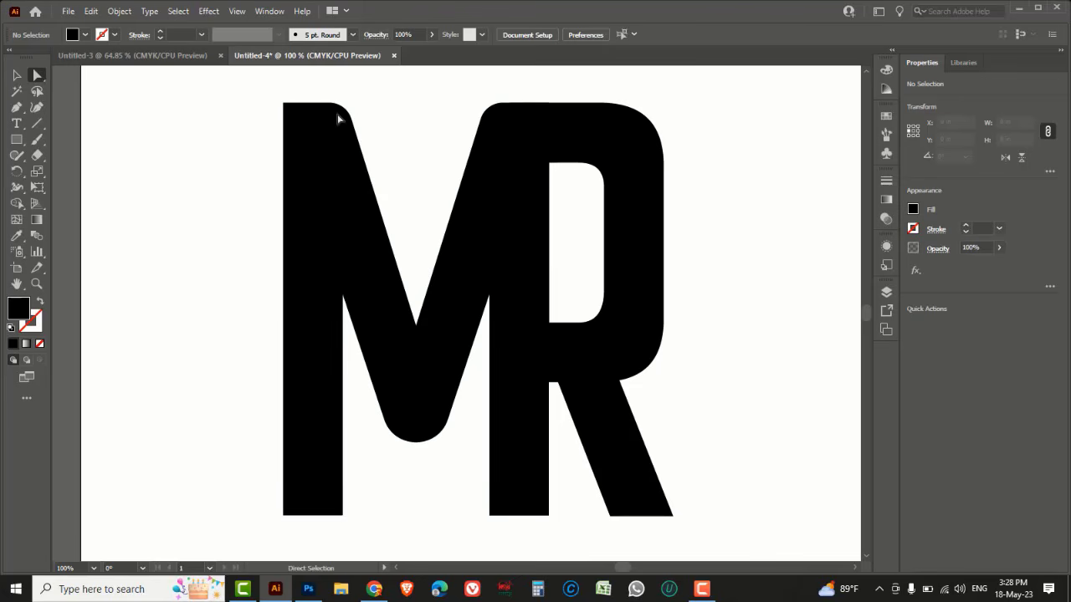
{"action": "key", "text": "ctrl+z"}
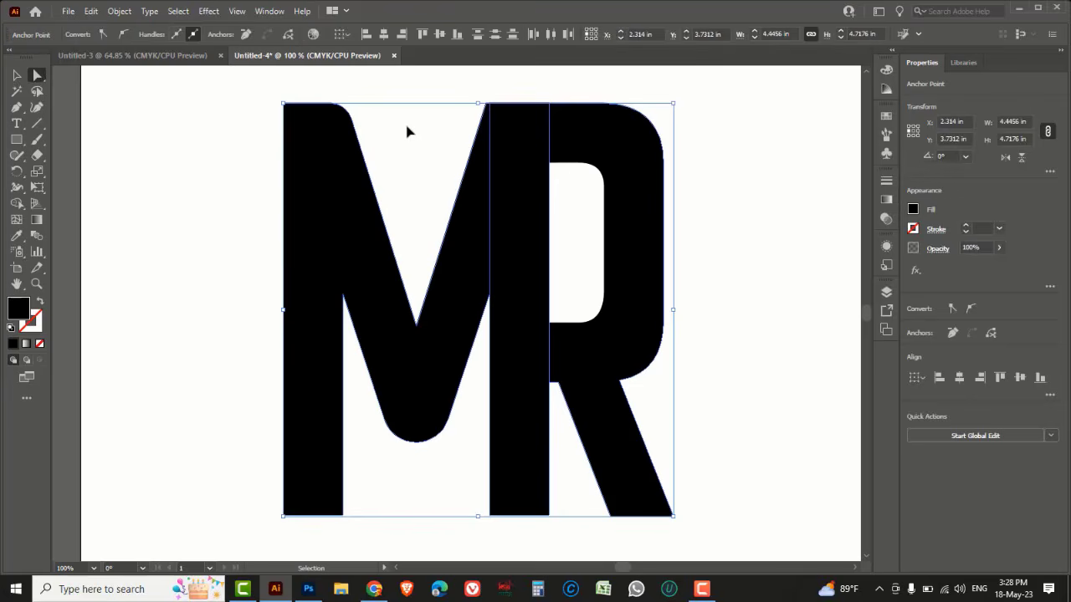
Round both top corners of the M's diagonals with a corner radius of about 0.30 in
{"action": "left_click", "coordinate": [397, 103]}
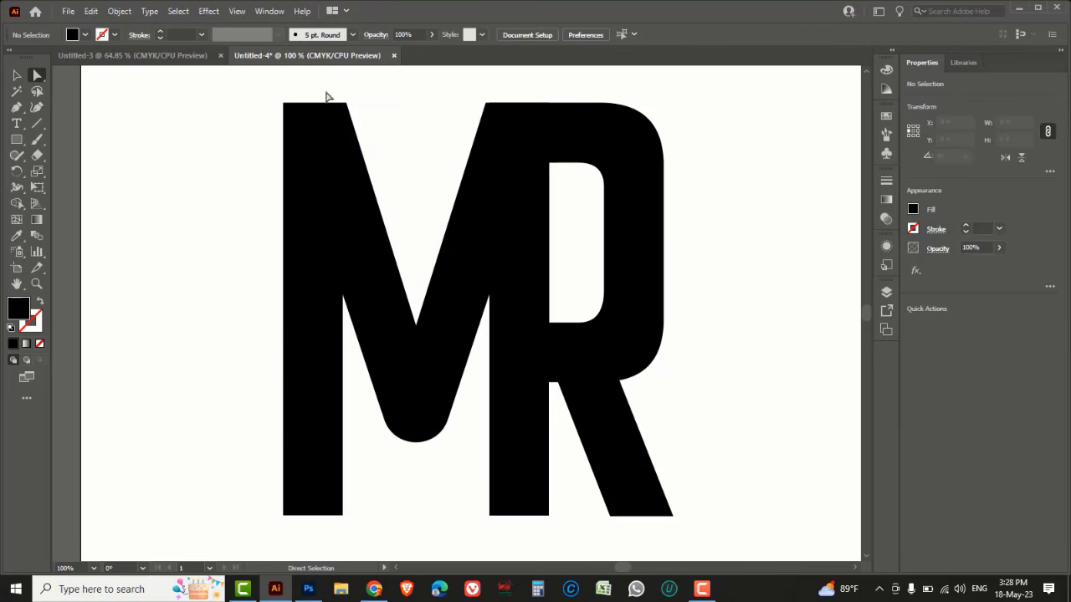
{"action": "left_click_drag", "start_coordinate": [327, 97], "coordinate": [373, 132]}
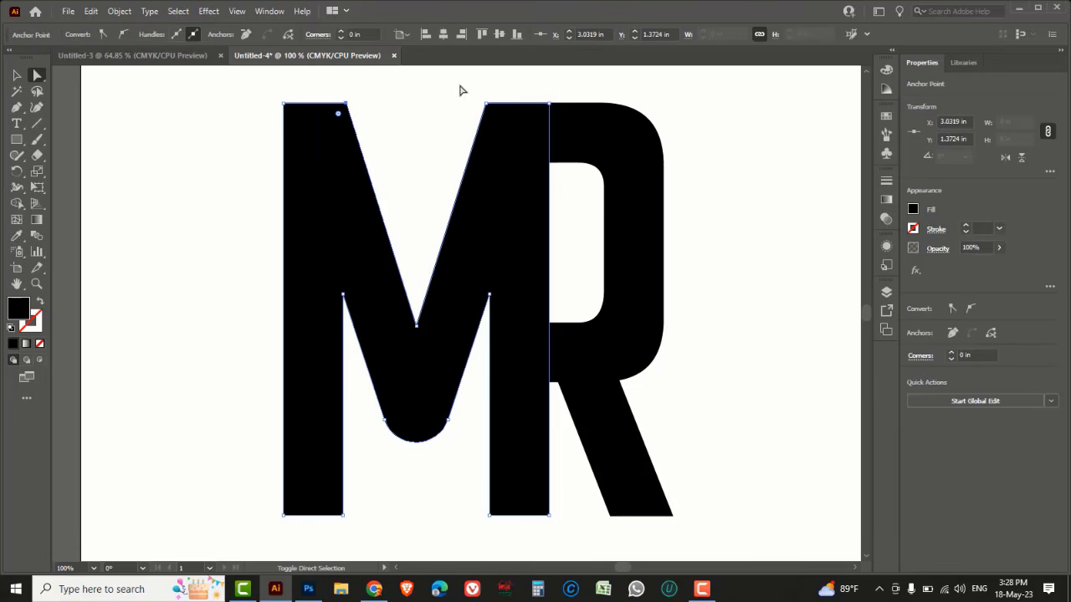
{"action": "left_click_drag", "start_coordinate": [461, 89], "coordinate": [512, 131]}
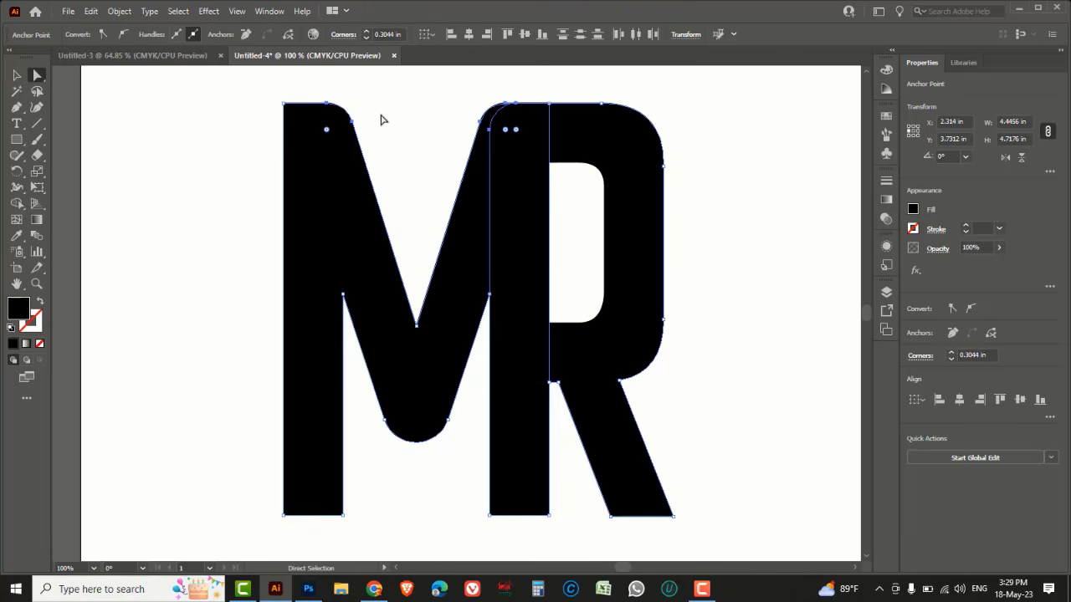
{"action": "left_click", "coordinate": [412, 126]}
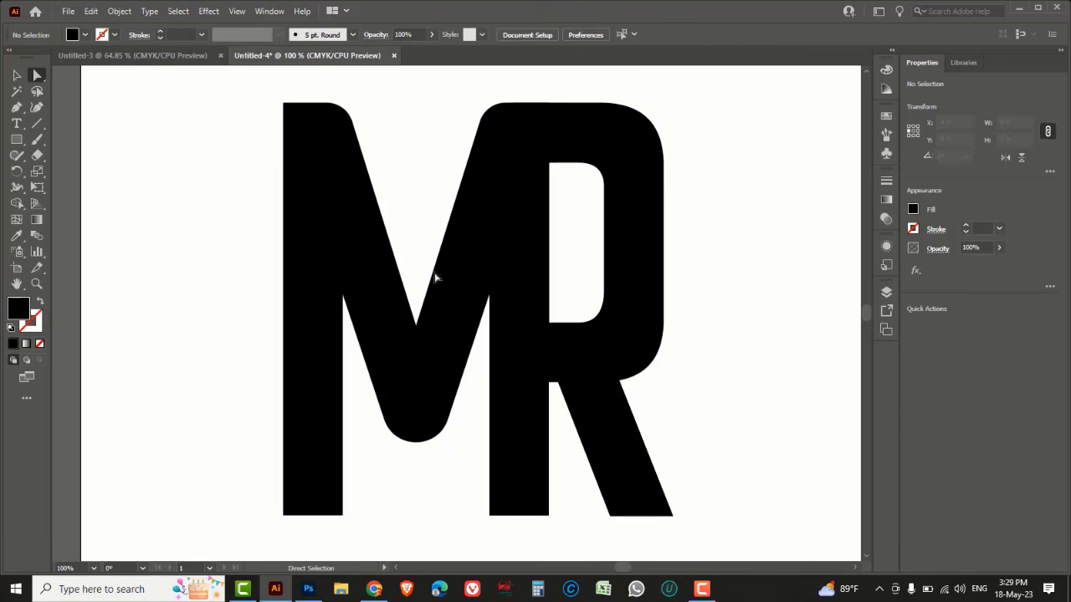
{"action": "left_click", "coordinate": [469, 381], "text": "ctrl+alt"}
{"action": "left_click_drag", "start_coordinate": [449, 314], "coordinate": [439, 337]}
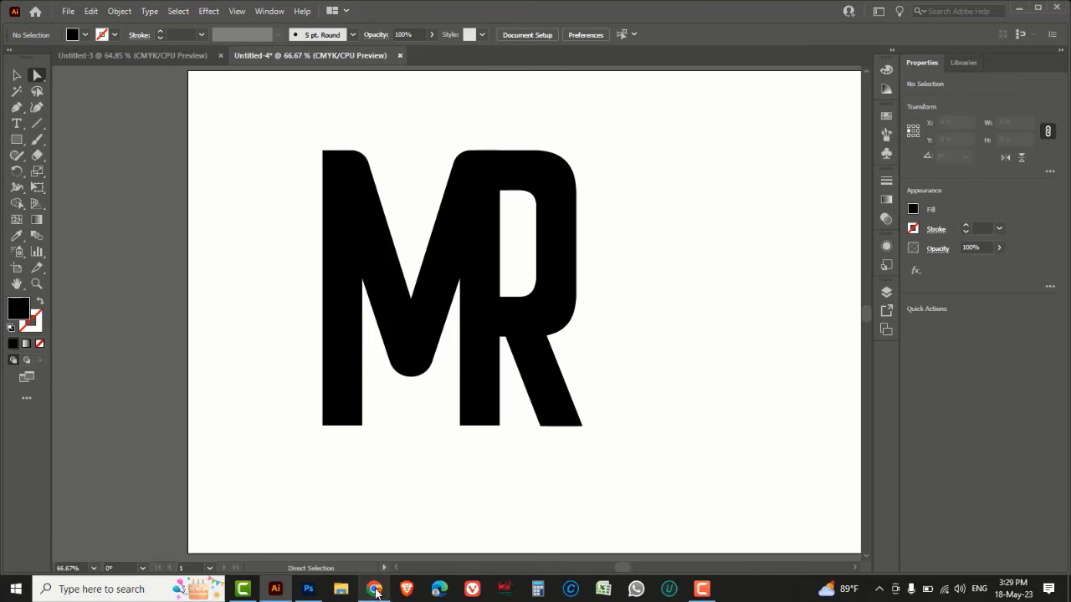
Switch to the web browser and search Google for brush effect
{"action": "left_click", "coordinate": [374, 589]}
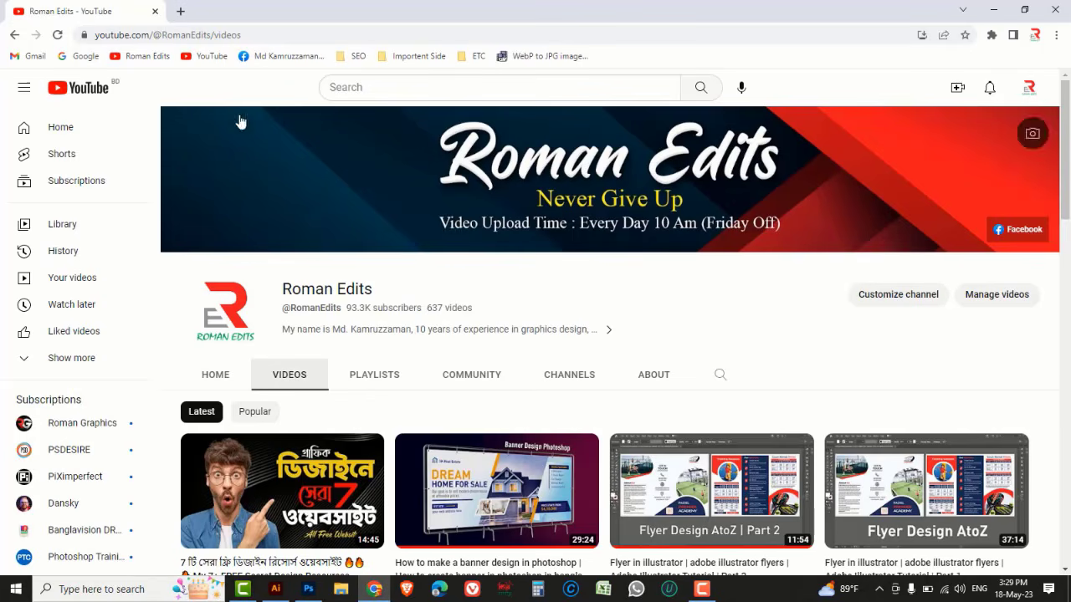
{"action": "left_click", "coordinate": [180, 11]}
{"action": "left_click", "coordinate": [87, 59]}
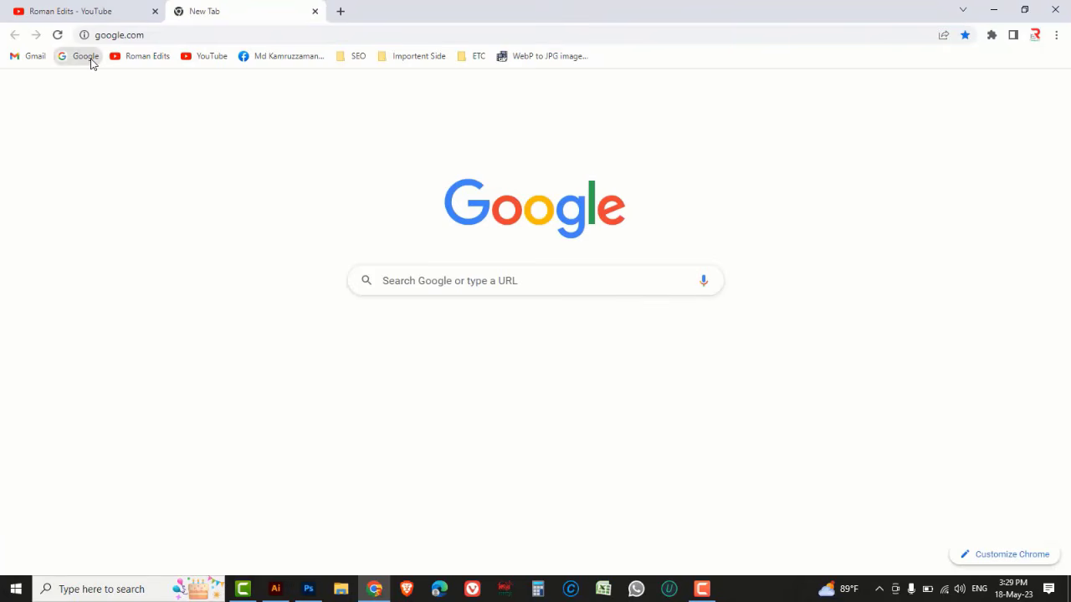
{"action": "left_click", "coordinate": [447, 277]}
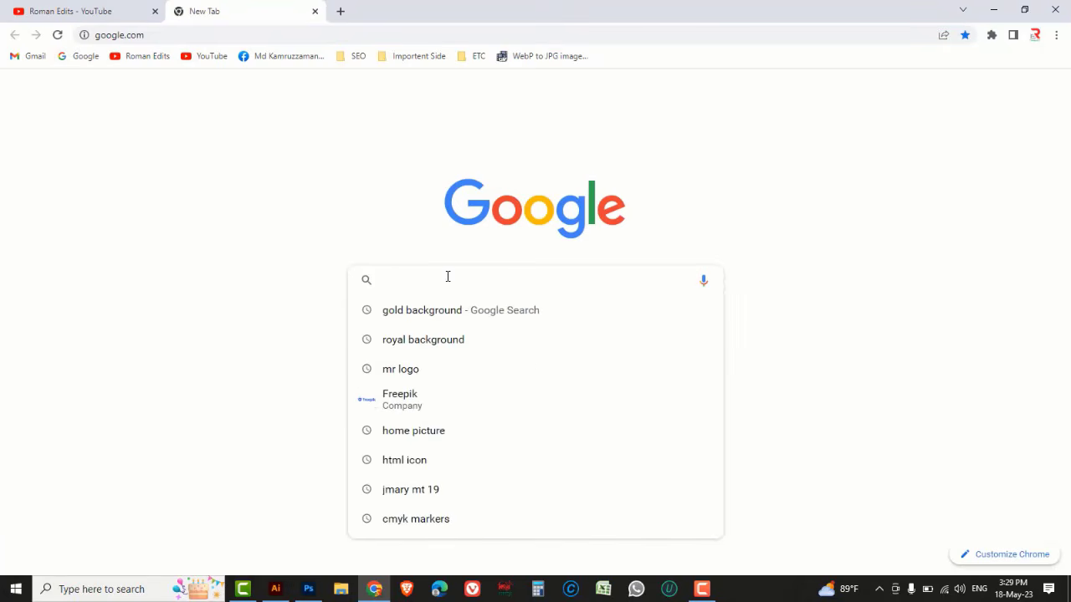
{"action": "type", "text": "BRUSH"}
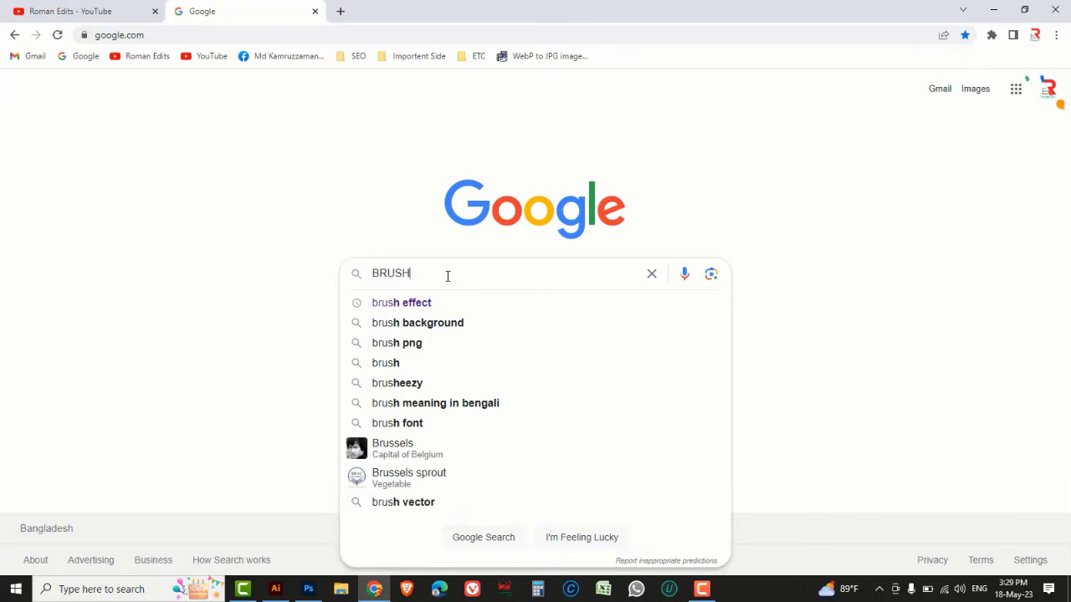
{"action": "type", "text": " E"}
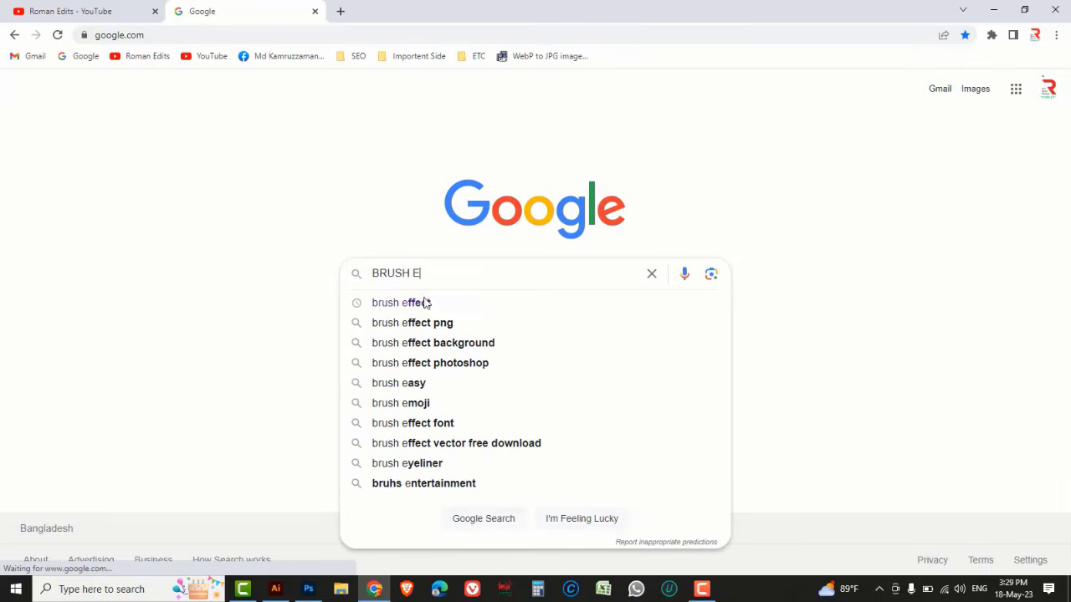
{"action": "left_click", "coordinate": [425, 303]}
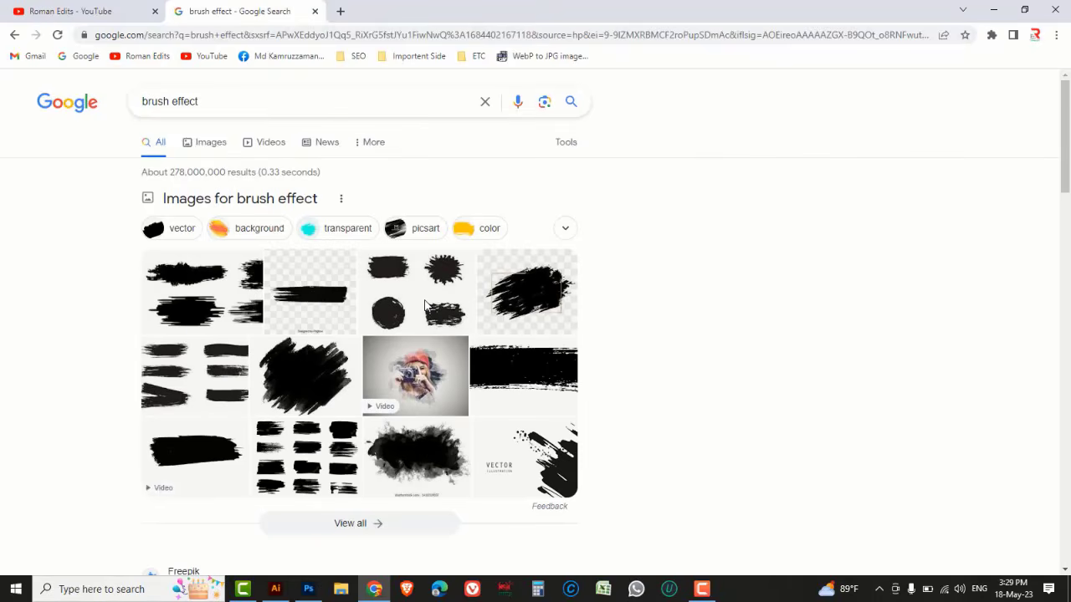
Open the Freepik brush effect results and browse the brush stroke images
{"action": "scroll", "coordinate": [425, 305], "scroll_direction": "down", "scroll_amount": 3}
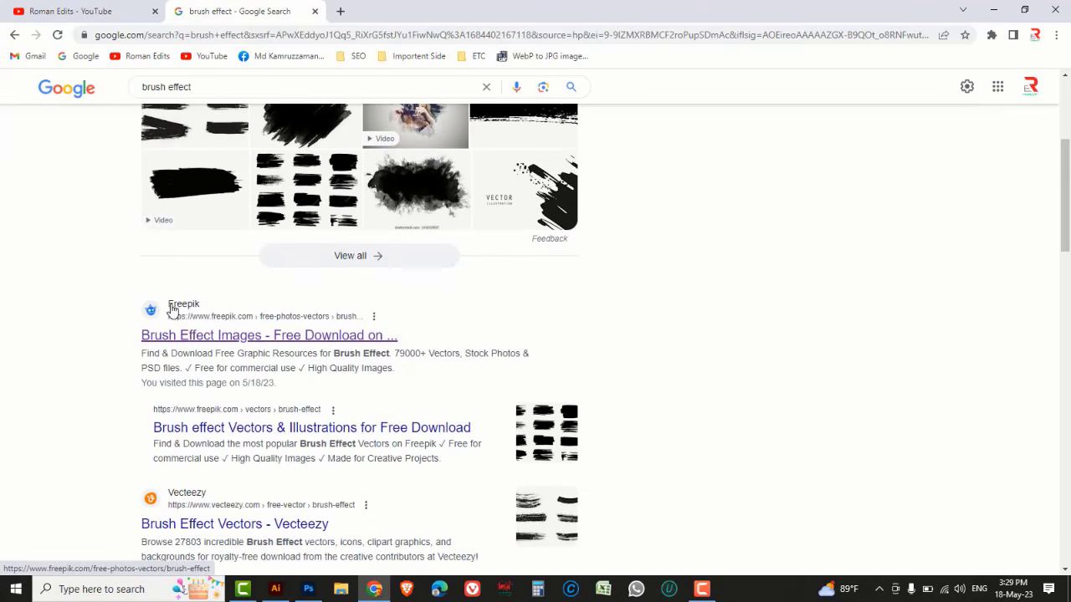
{"action": "left_click", "coordinate": [179, 312]}
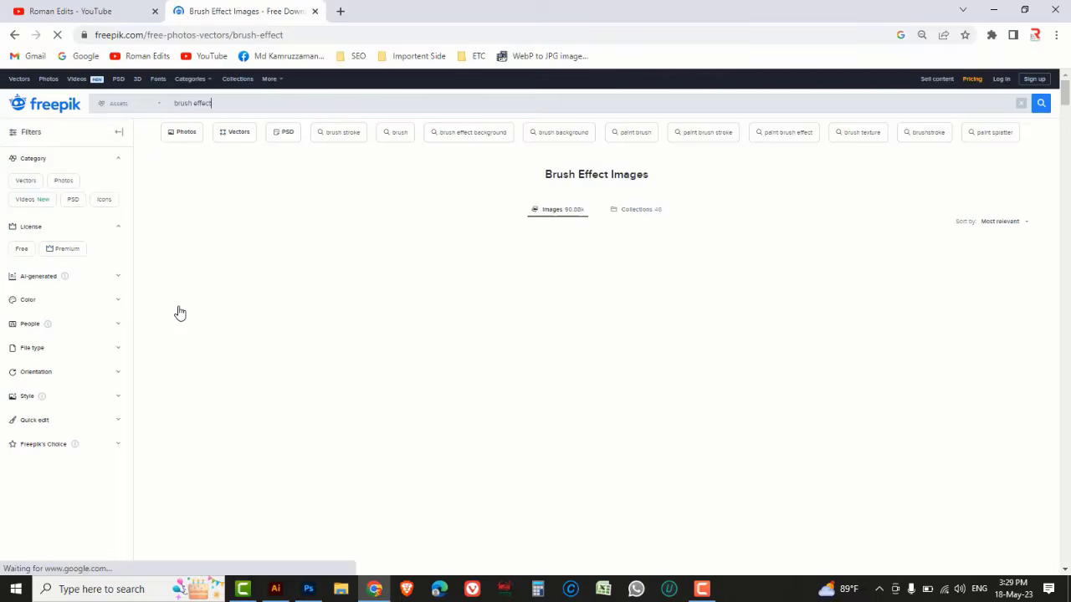
{"action": "scroll", "coordinate": [434, 279], "scroll_direction": "down", "scroll_amount": 6}
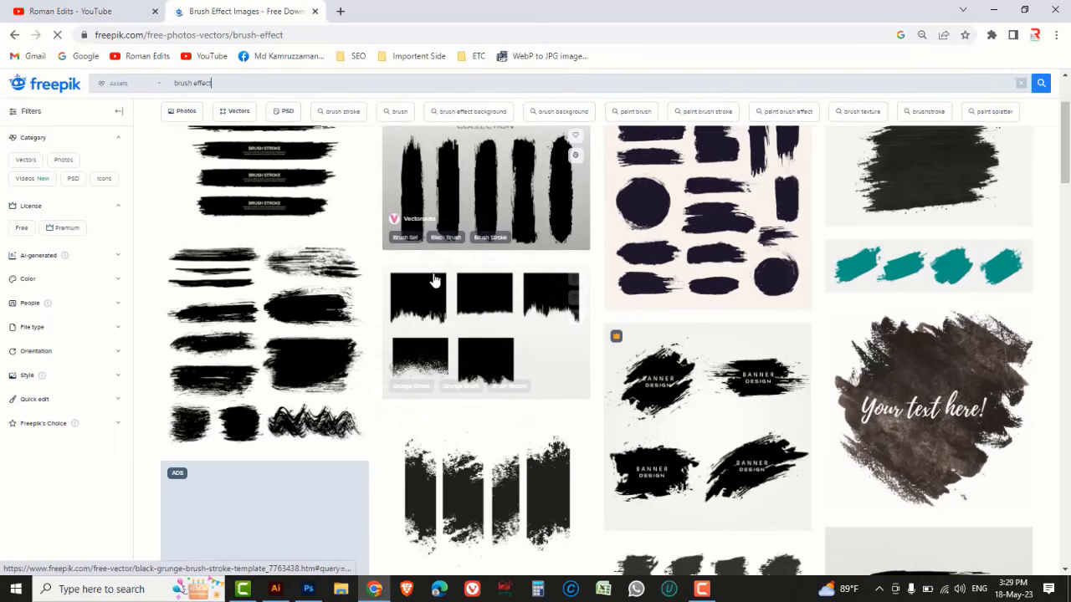
{"action": "scroll", "coordinate": [434, 280], "scroll_direction": "down", "scroll_amount": 8}
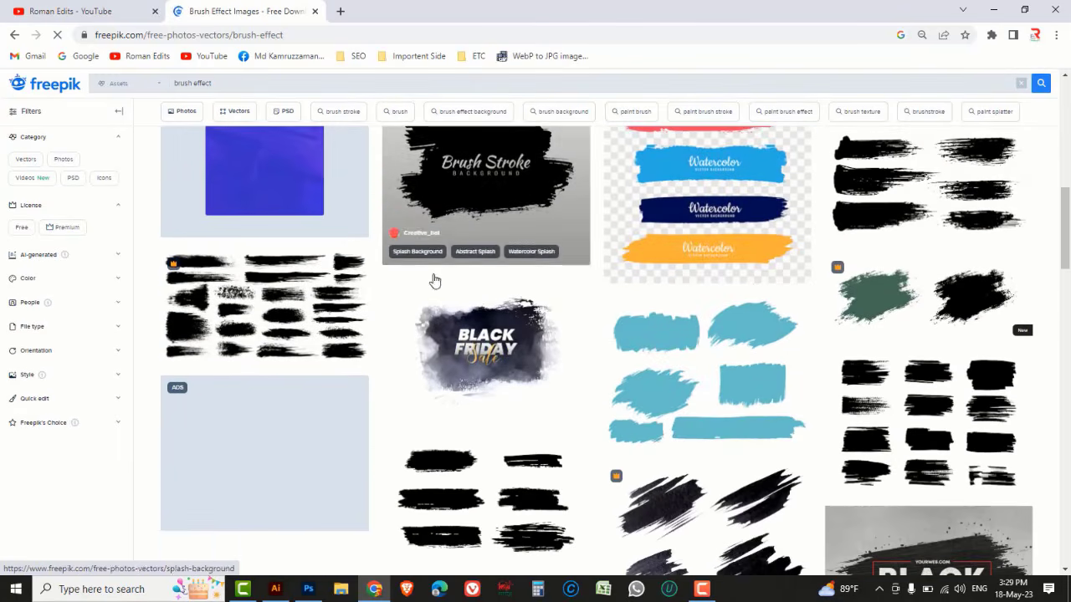
{"action": "scroll", "coordinate": [434, 279], "scroll_direction": "down", "scroll_amount": 6}
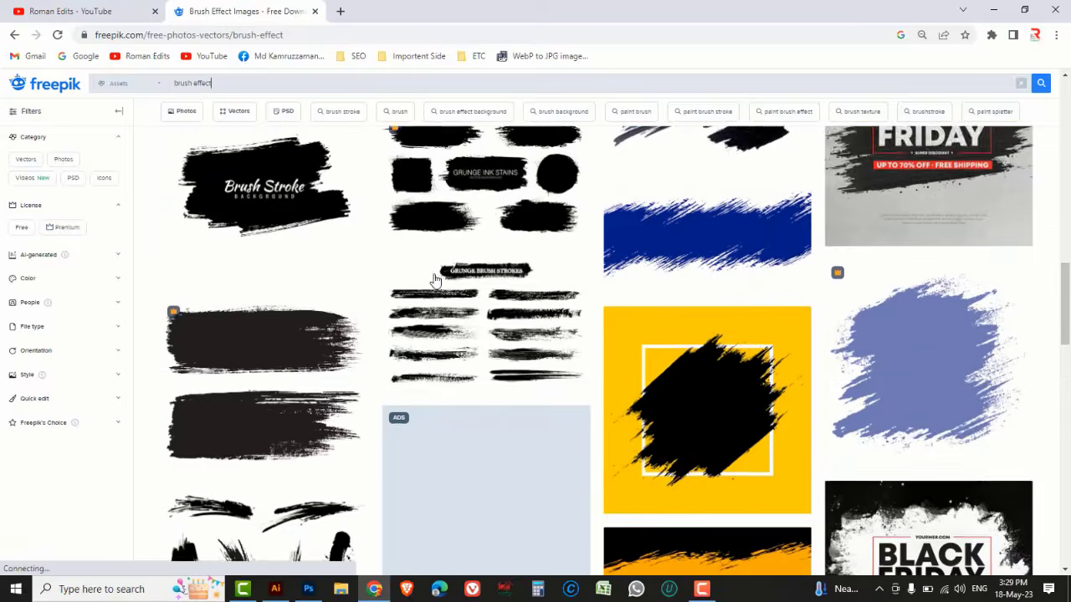
{"action": "scroll", "coordinate": [434, 279], "scroll_direction": "down", "scroll_amount": 2}
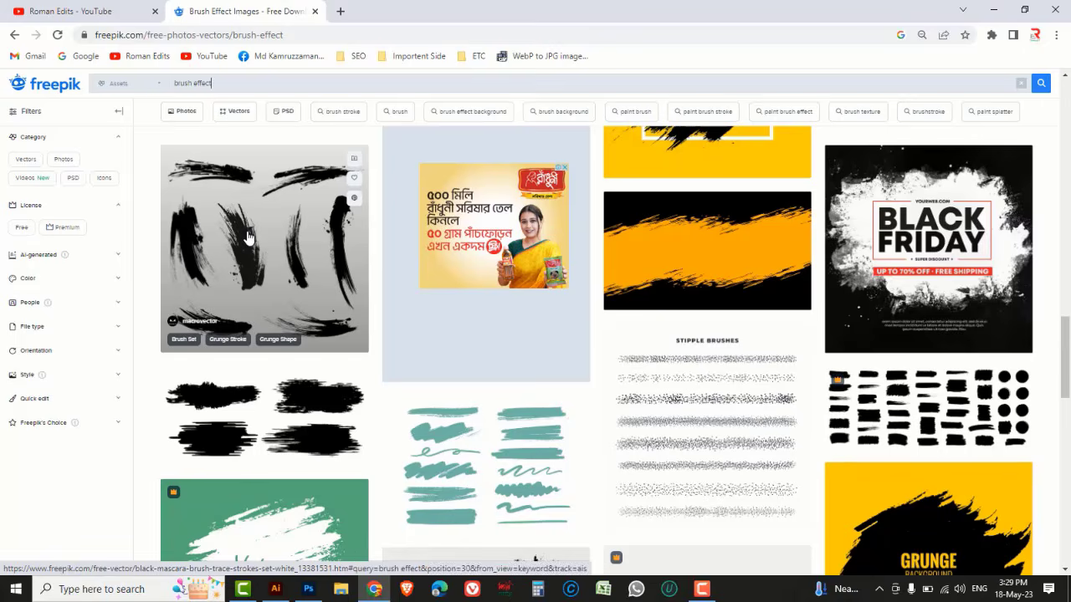
Open the black mascara brush trace strokes set and download it for free
{"action": "left_click", "coordinate": [247, 237]}
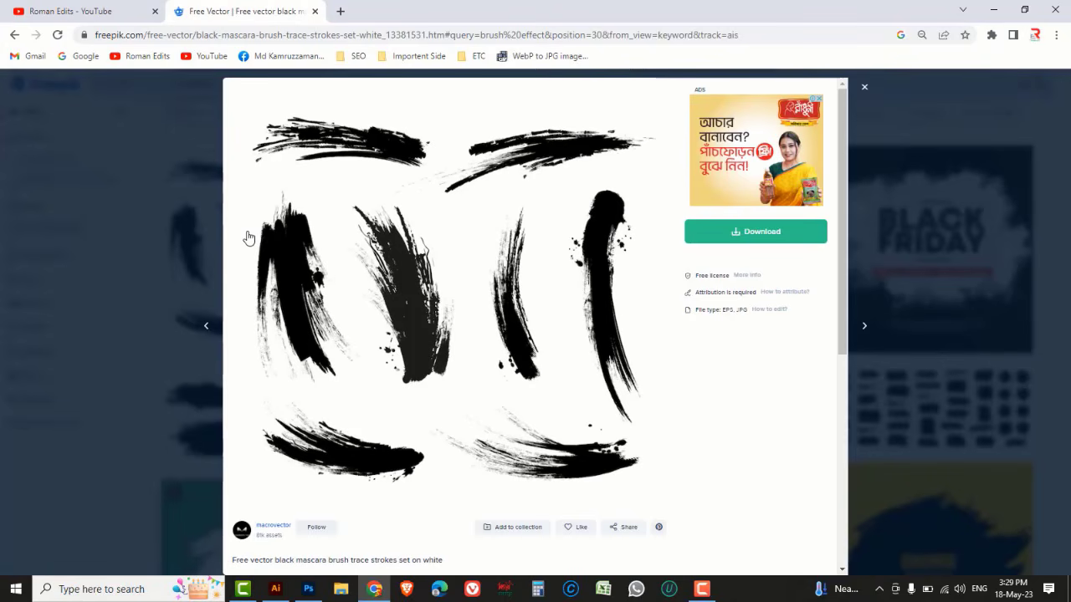
{"action": "left_click", "coordinate": [753, 238]}
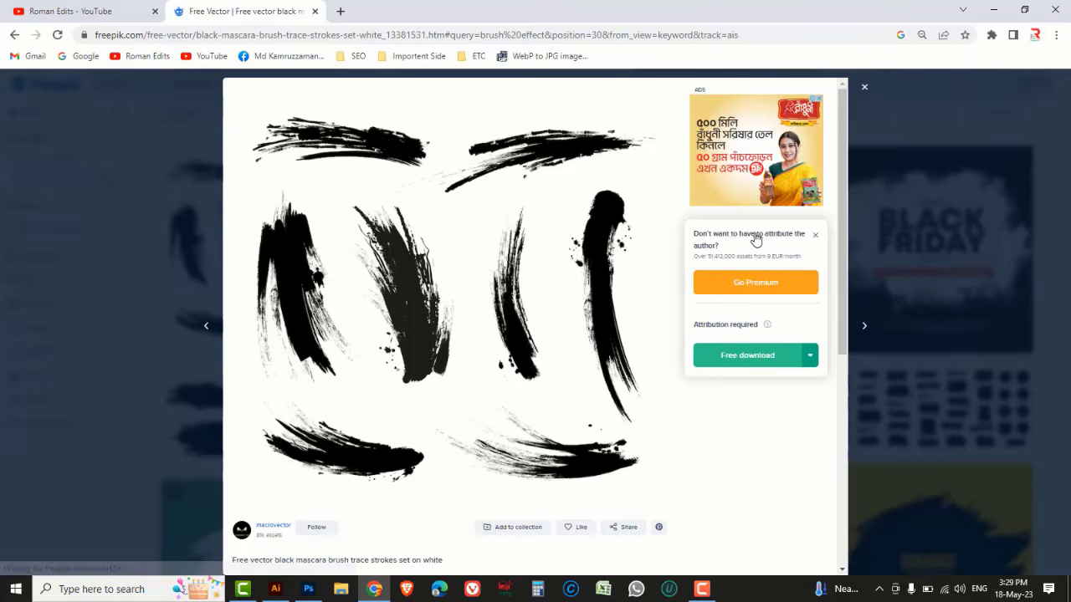
{"action": "left_click", "coordinate": [737, 363]}
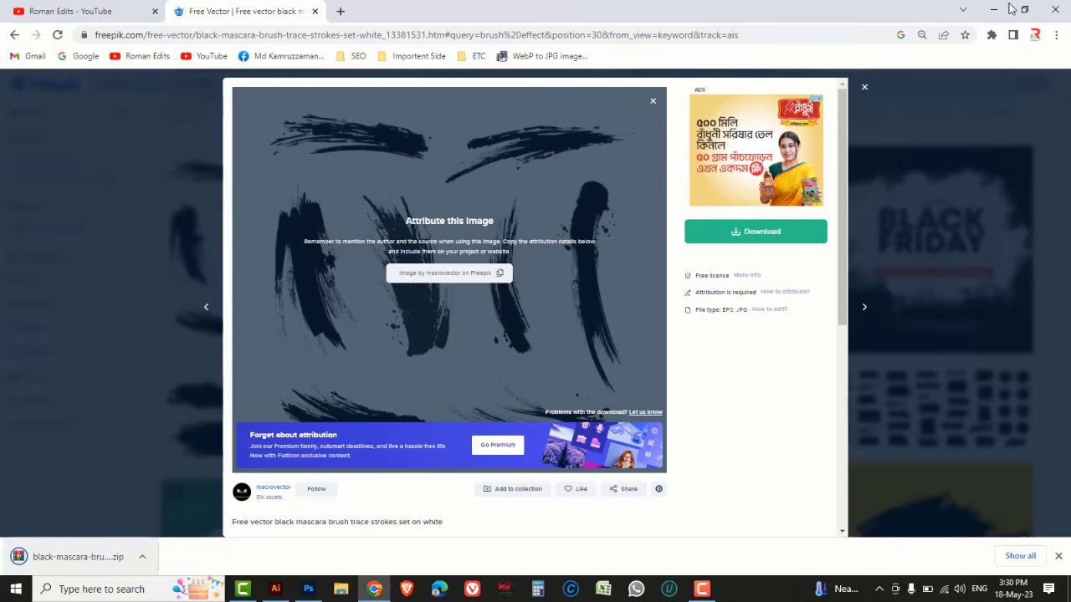
Minimize the open windows and open the Downloads folder in File Explorer
{"action": "left_click", "coordinate": [995, 12]}
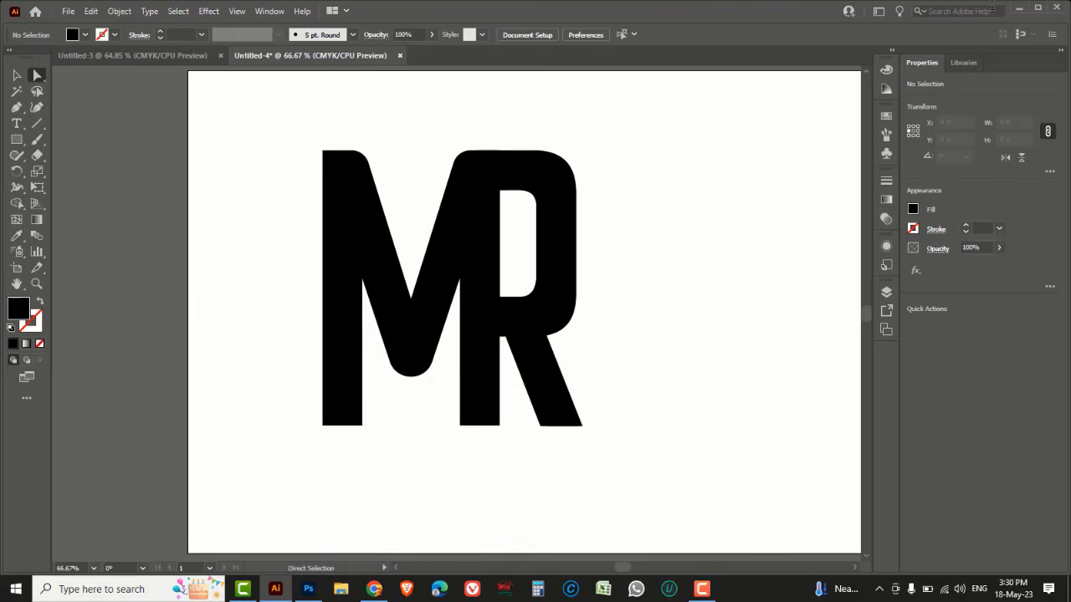
{"action": "left_click", "coordinate": [1019, 10]}
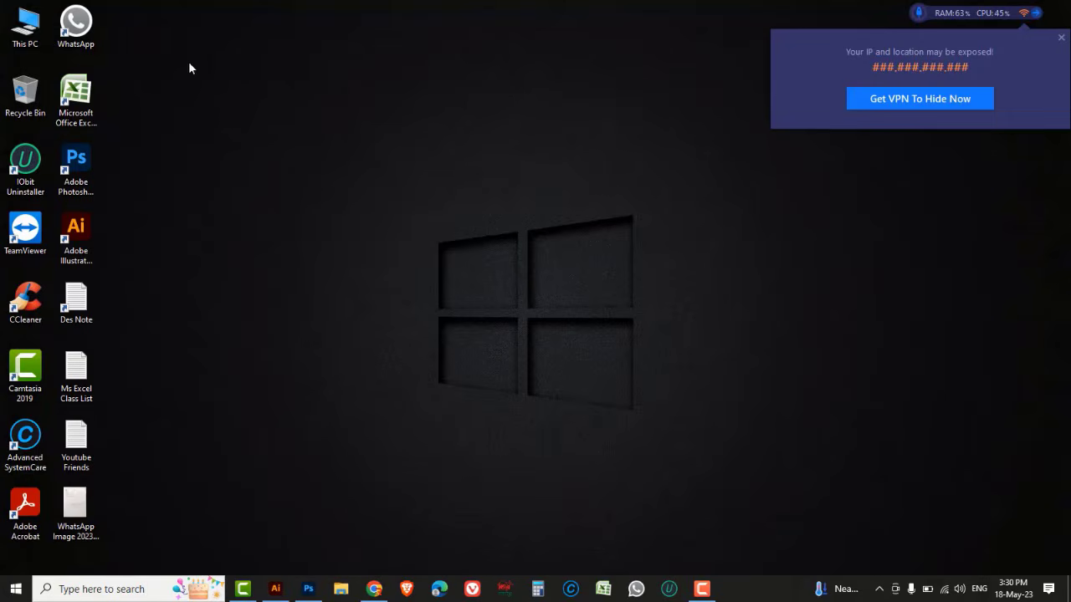
{"action": "double_click", "coordinate": [30, 31]}
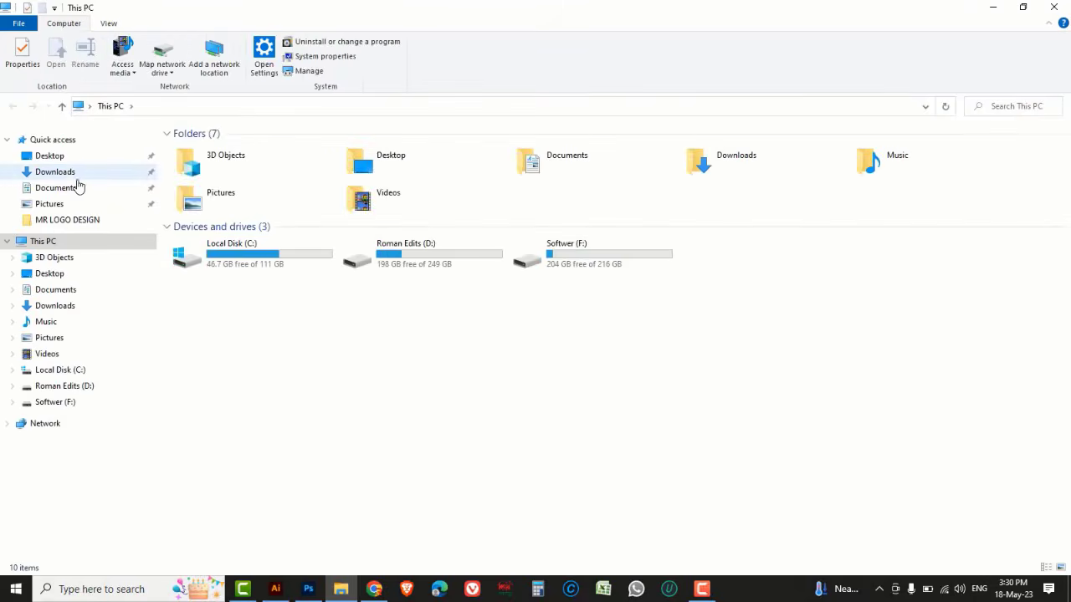
{"action": "left_click", "coordinate": [78, 177]}
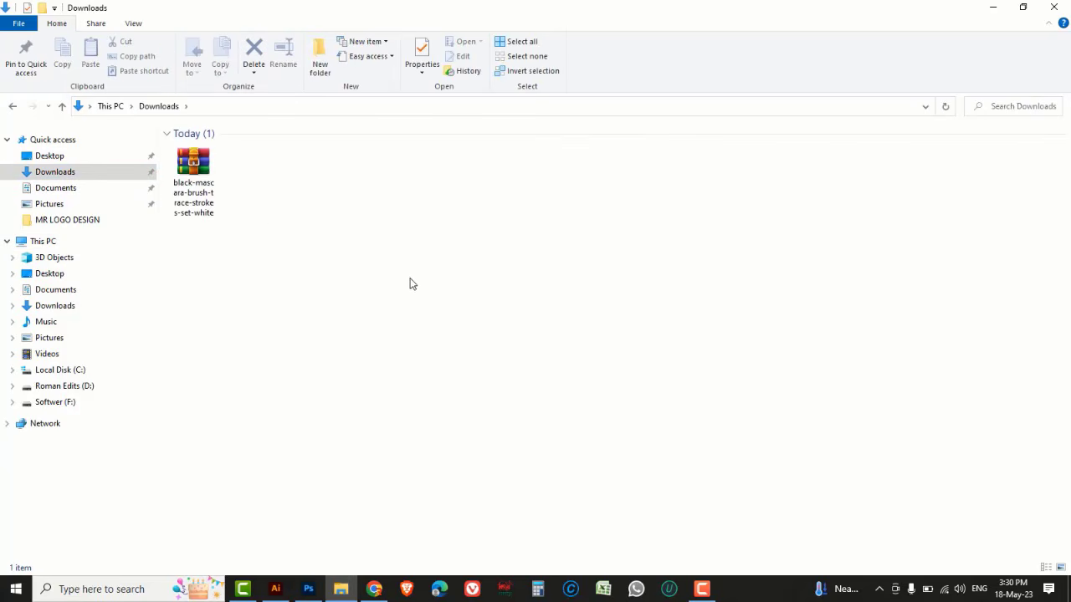
Extract the downloaded black mascara brush strokes archive into its default folder
{"action": "left_click", "coordinate": [199, 167]}
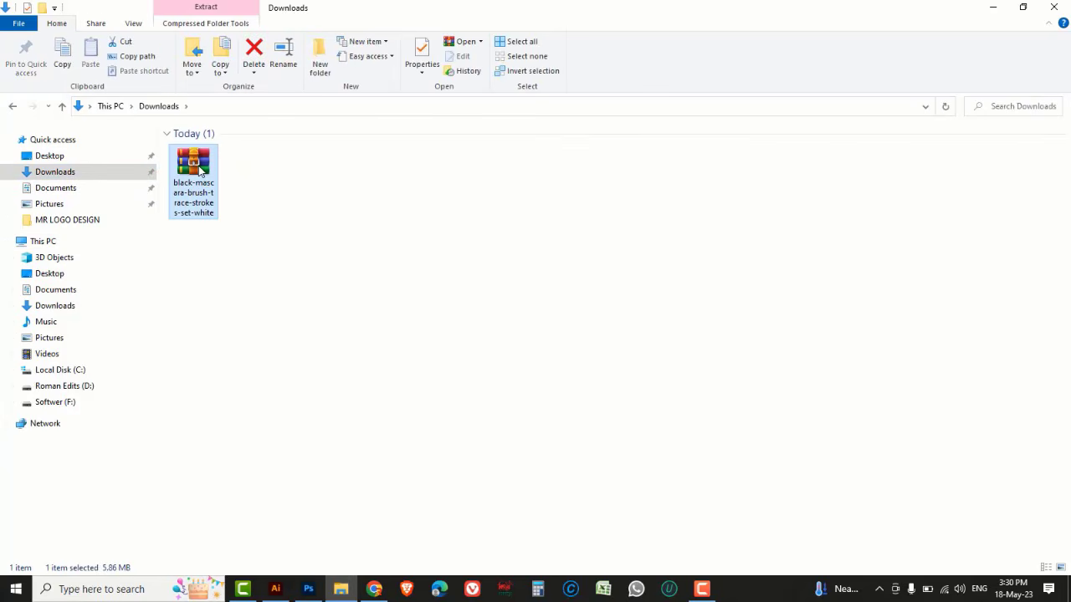
{"action": "right_click", "coordinate": [201, 171]}
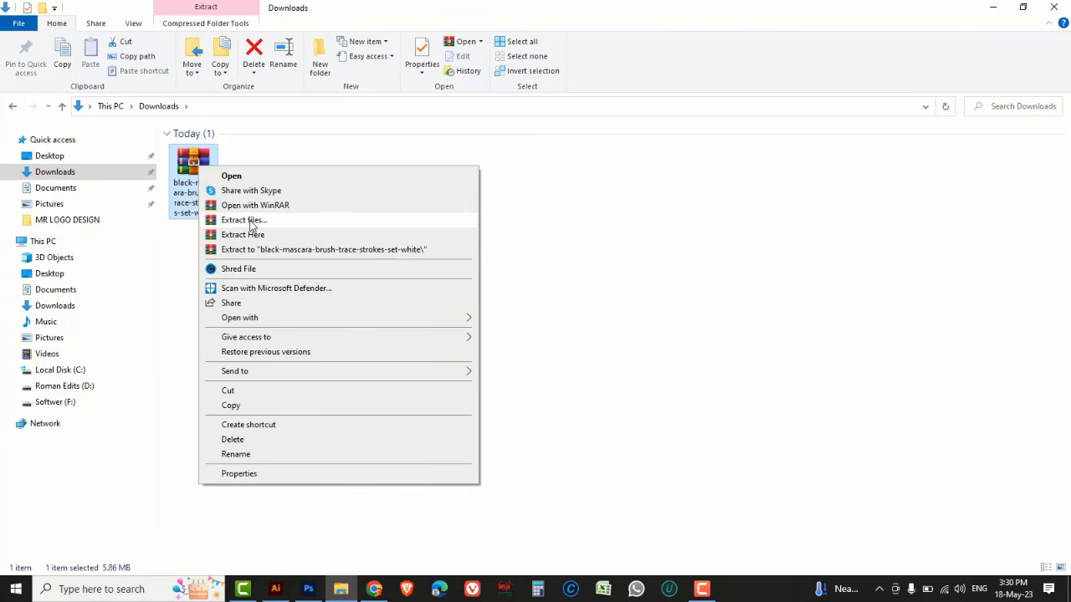
{"action": "left_click", "coordinate": [250, 221]}
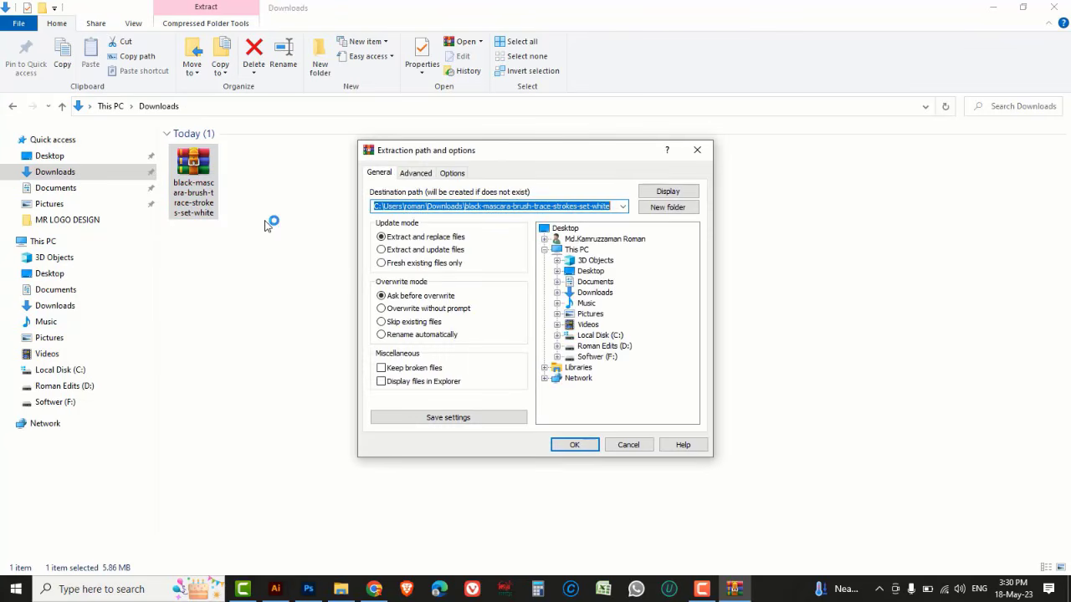
{"action": "left_click", "coordinate": [576, 446]}
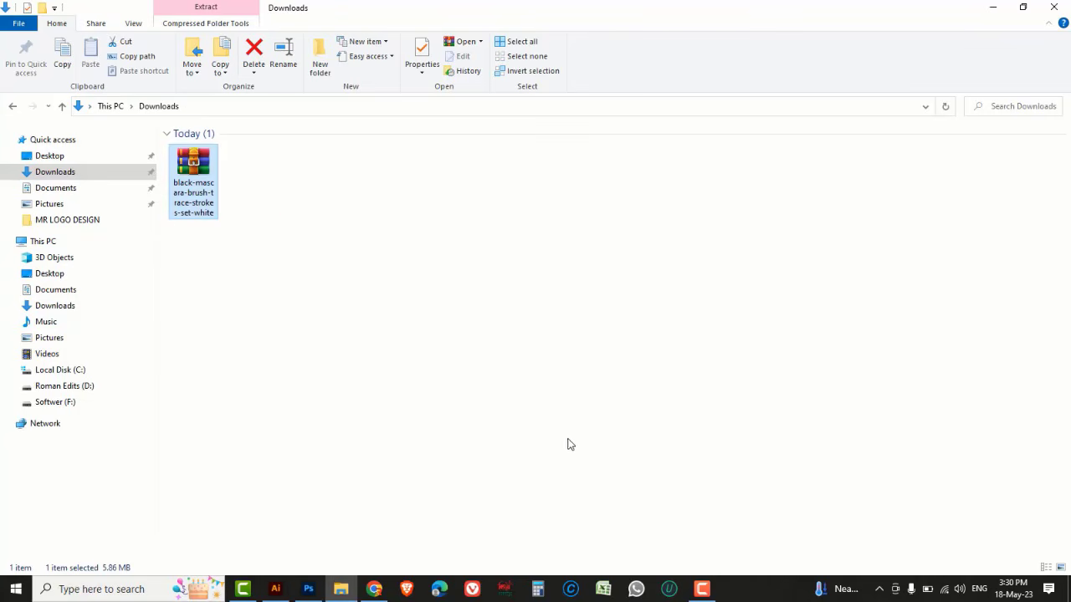
Open the extracted folder and open the EPS brush stroke file in Adobe Illustrator 2021
{"action": "double_click", "coordinate": [256, 173]}
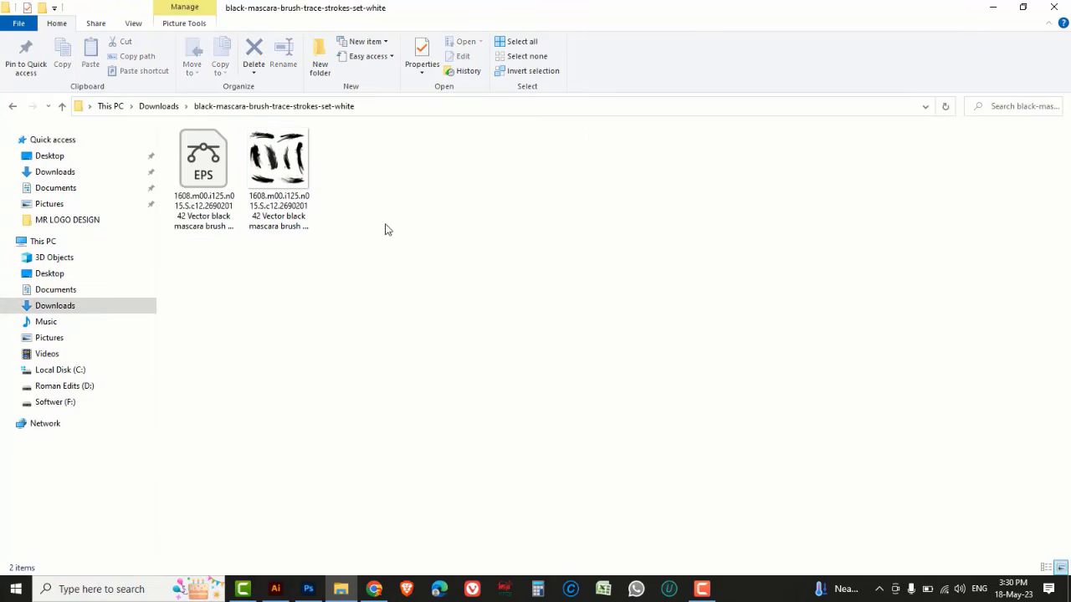
{"action": "left_click", "coordinate": [198, 167]}
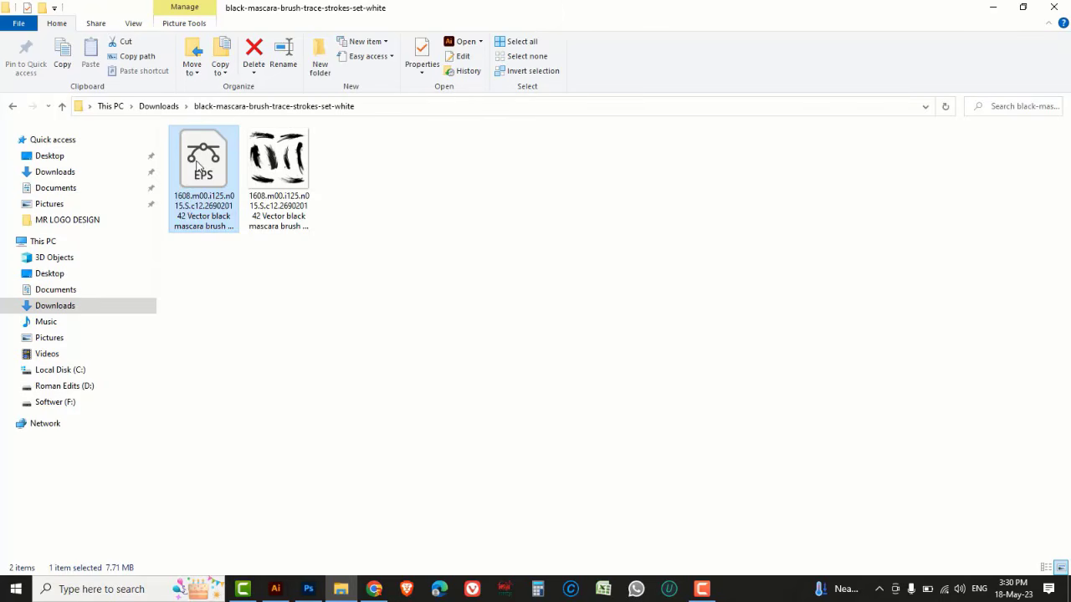
{"action": "right_click", "coordinate": [198, 166]}
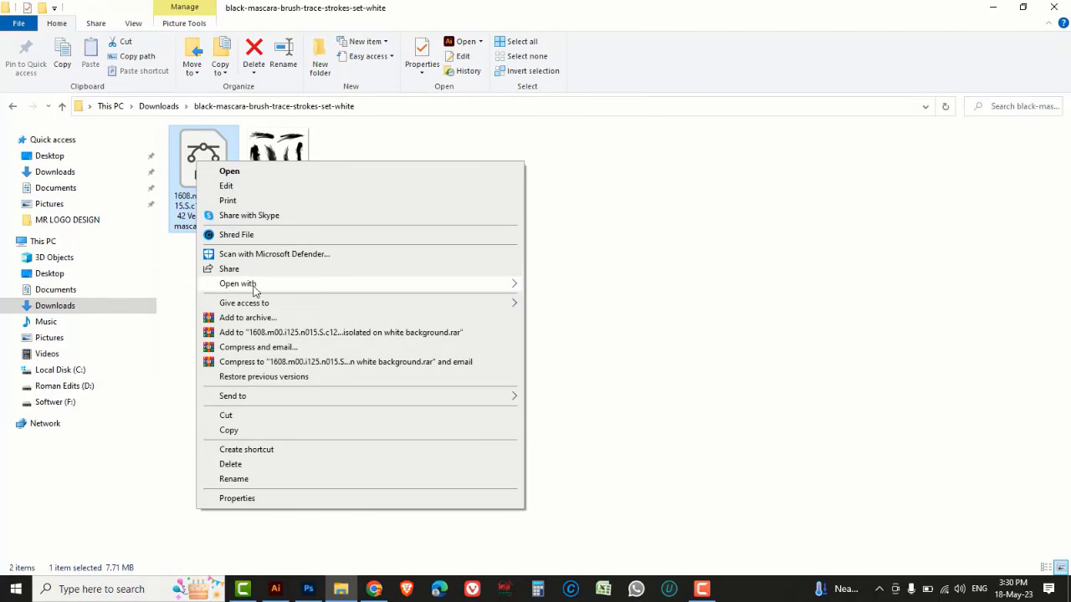
{"action": "mouse_move", "coordinate": [259, 289]}
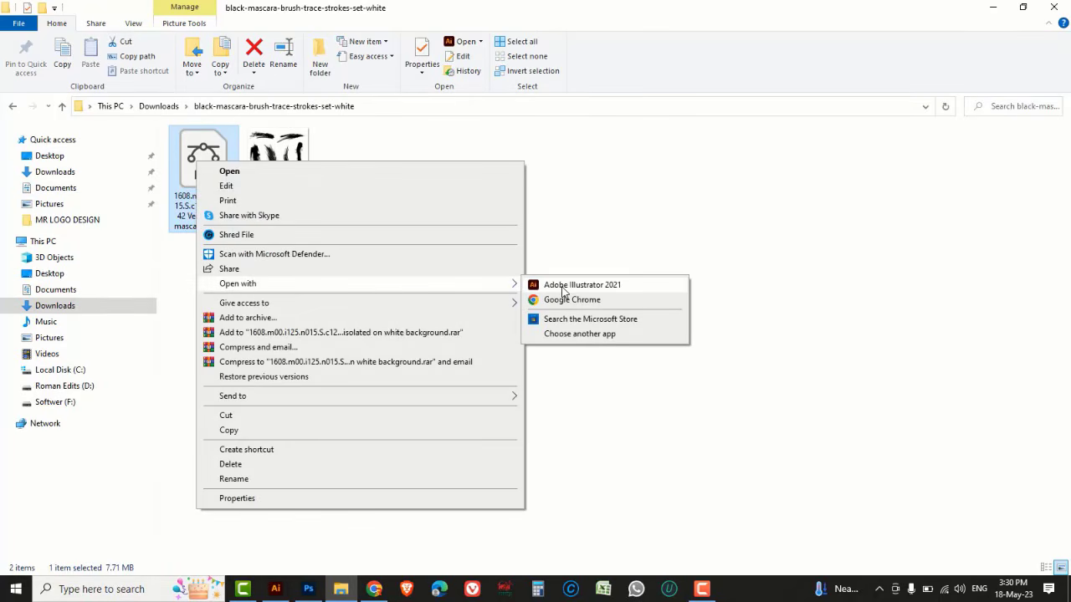
{"action": "left_click", "coordinate": [563, 288]}
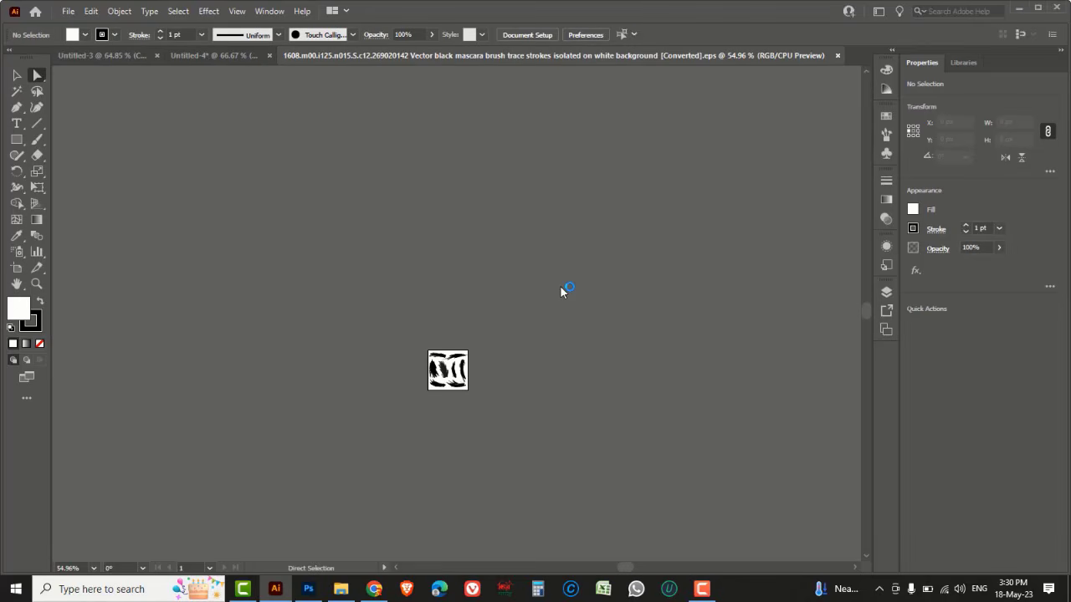
Select the lower-left brush stroke in the EPS file and copy it
{"action": "key", "text": "ctrl+space"}
{"action": "left_click_drag", "start_coordinate": [494, 400], "coordinate": [495, 402]}
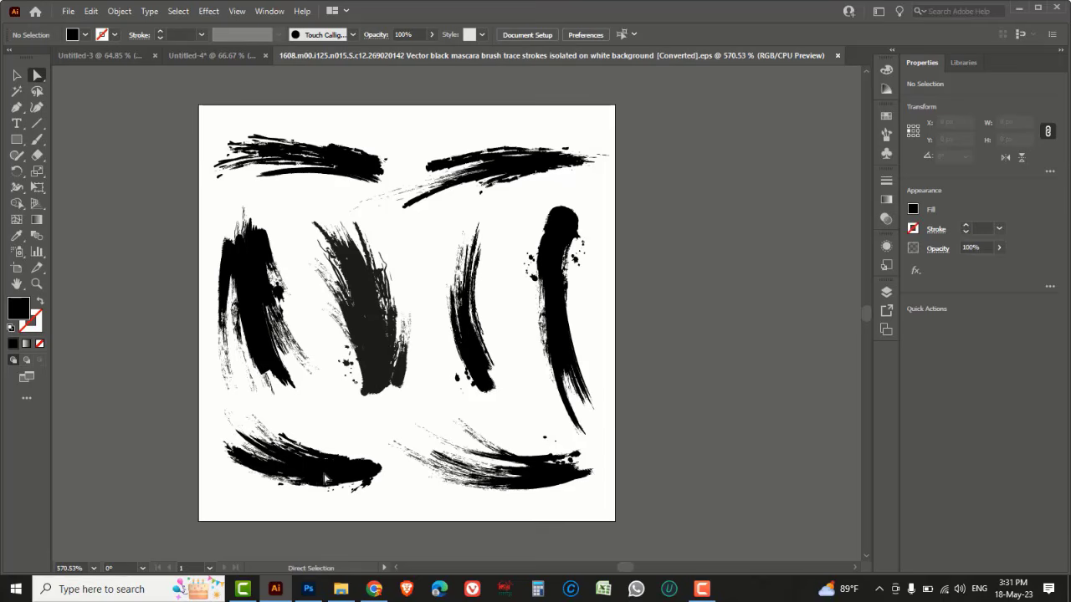
{"action": "left_click", "coordinate": [16, 76]}
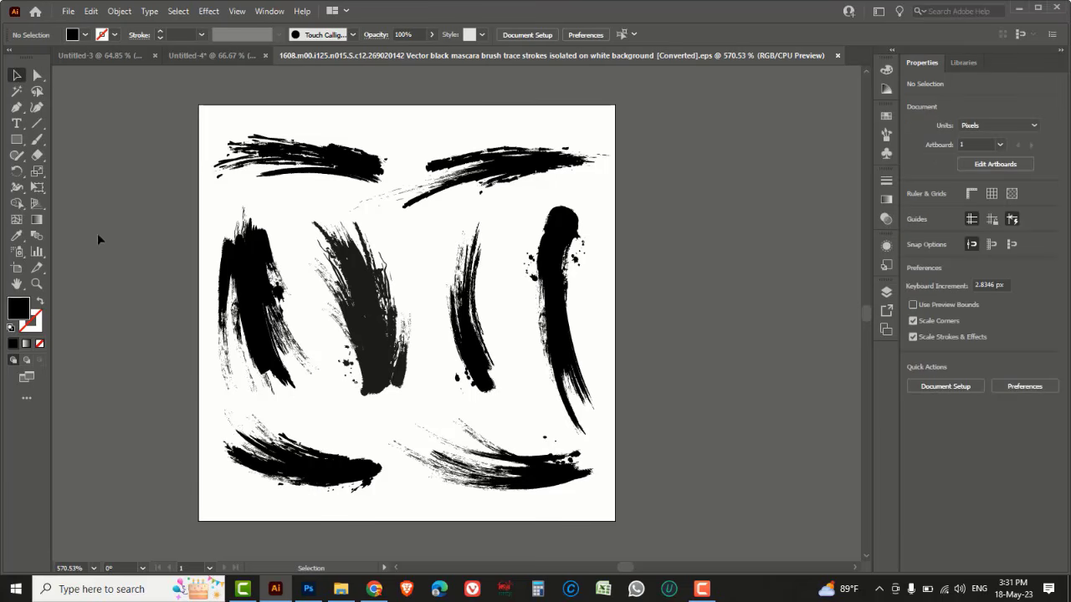
{"action": "left_click", "coordinate": [311, 470]}
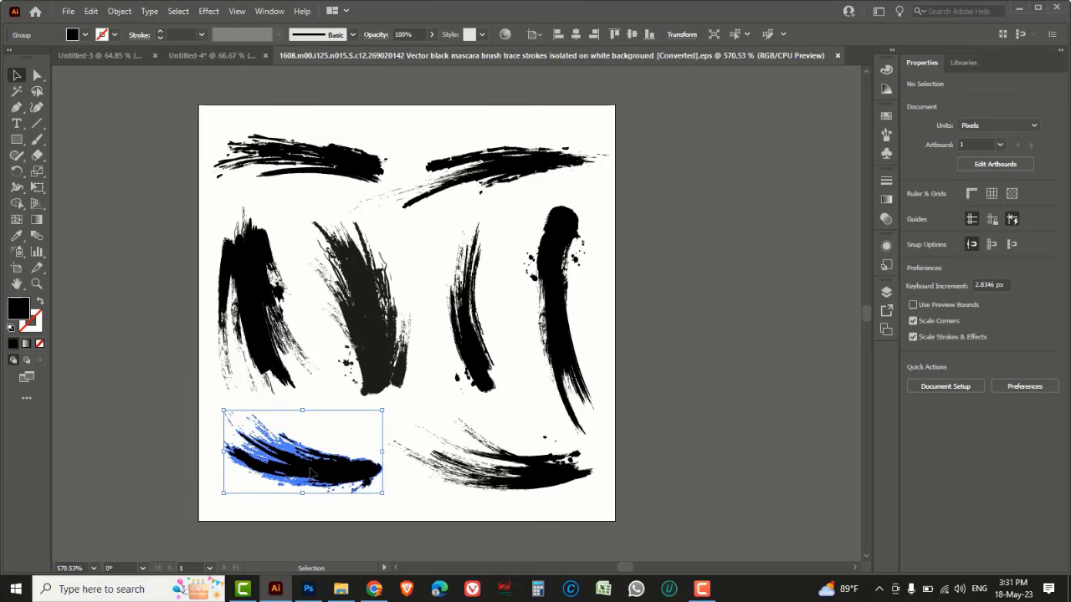
{"action": "key", "text": "Delete"}
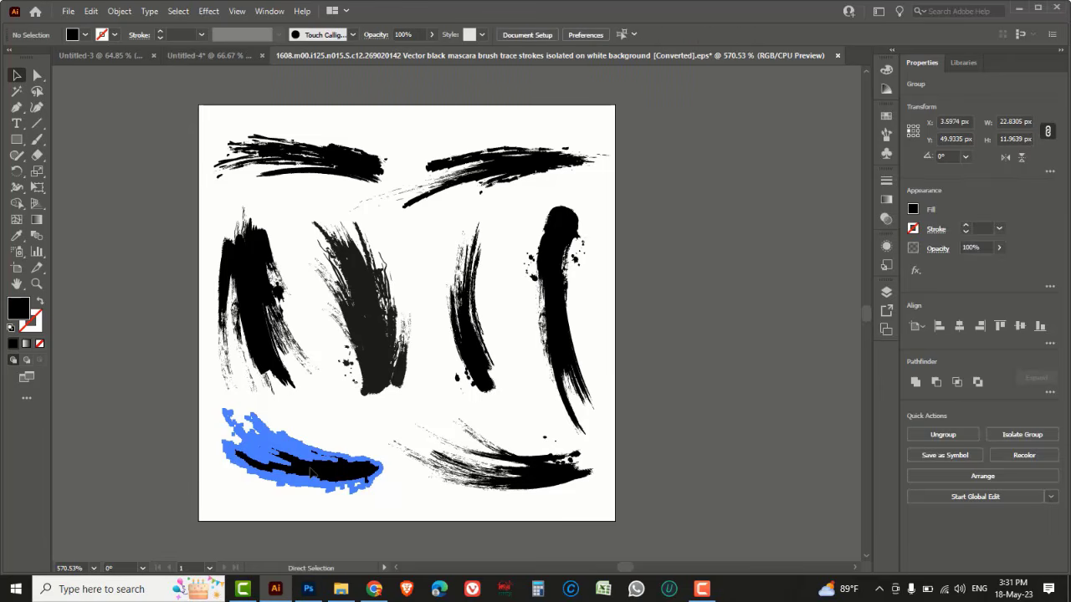
Paste the brush stroke into the MR logo document and move it to the lower left of the M
{"action": "left_click", "coordinate": [196, 56]}
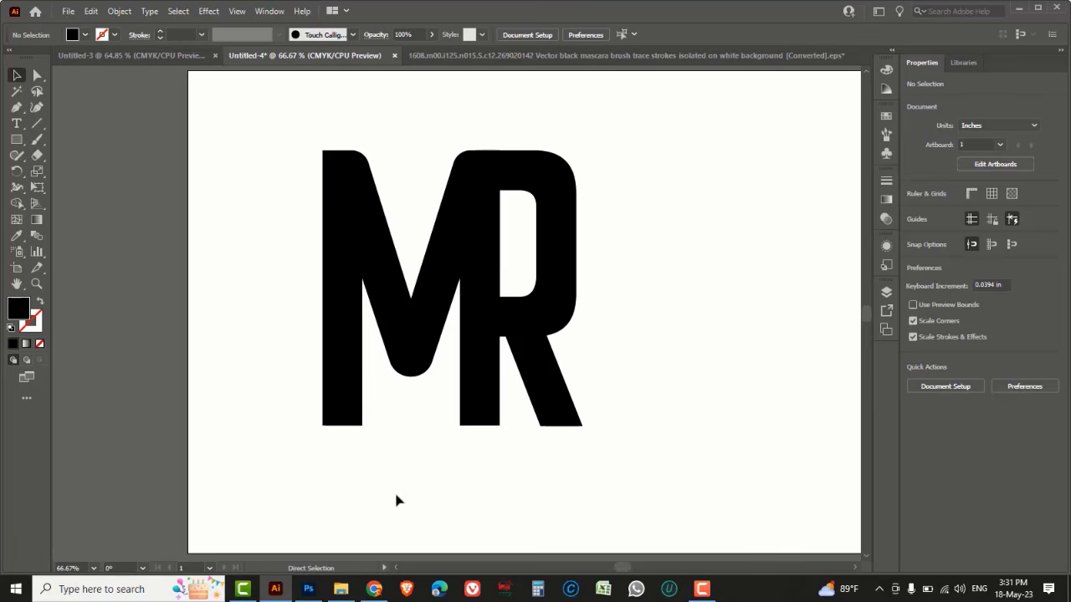
{"action": "key", "text": "ctrl+v"}
{"action": "left_click_drag", "start_coordinate": [420, 496], "coordinate": [433, 406]}
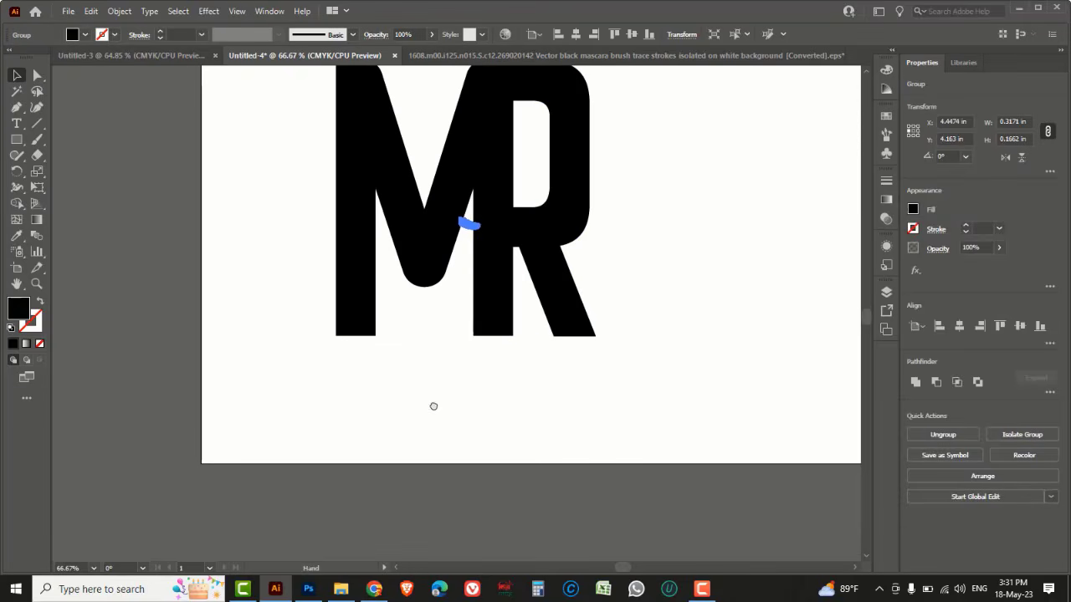
{"action": "mouse_move", "coordinate": [479, 230]}
{"action": "left_mouse_down"}
{"action": "mouse_move", "coordinate": [528, 270]}
{"action": "mouse_move", "coordinate": [571, 283]}
{"action": "mouse_move", "coordinate": [612, 328]}
{"action": "mouse_move", "coordinate": [583, 261]}
{"action": "mouse_move", "coordinate": [433, 399]}
{"action": "left_mouse_up"}
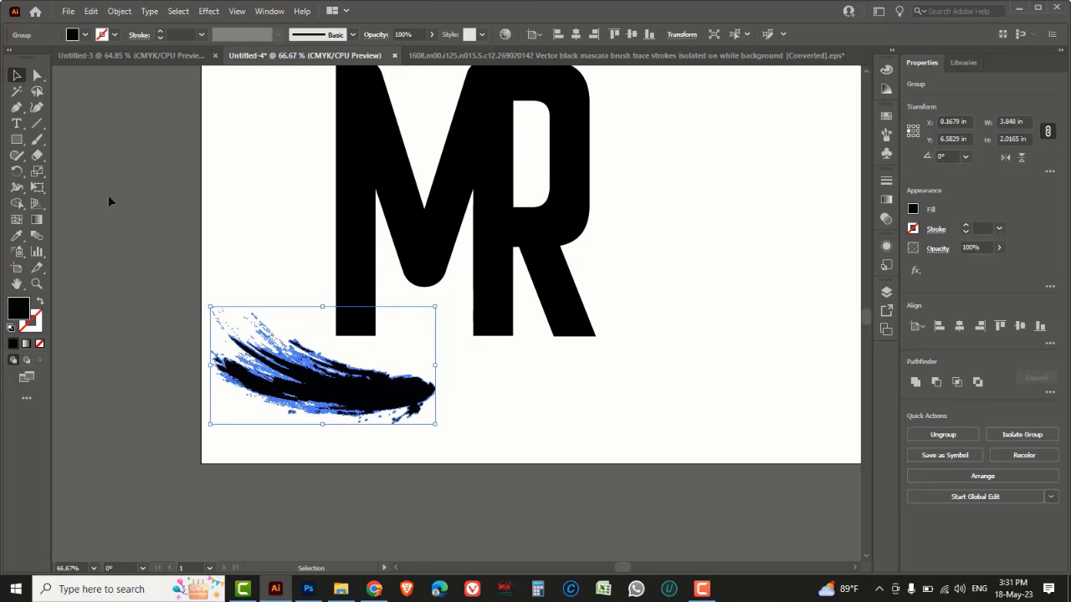
Rotate the brush stroke about 89° to stand upright and move it up against the M's left stem
{"action": "left_click", "coordinate": [18, 173]}
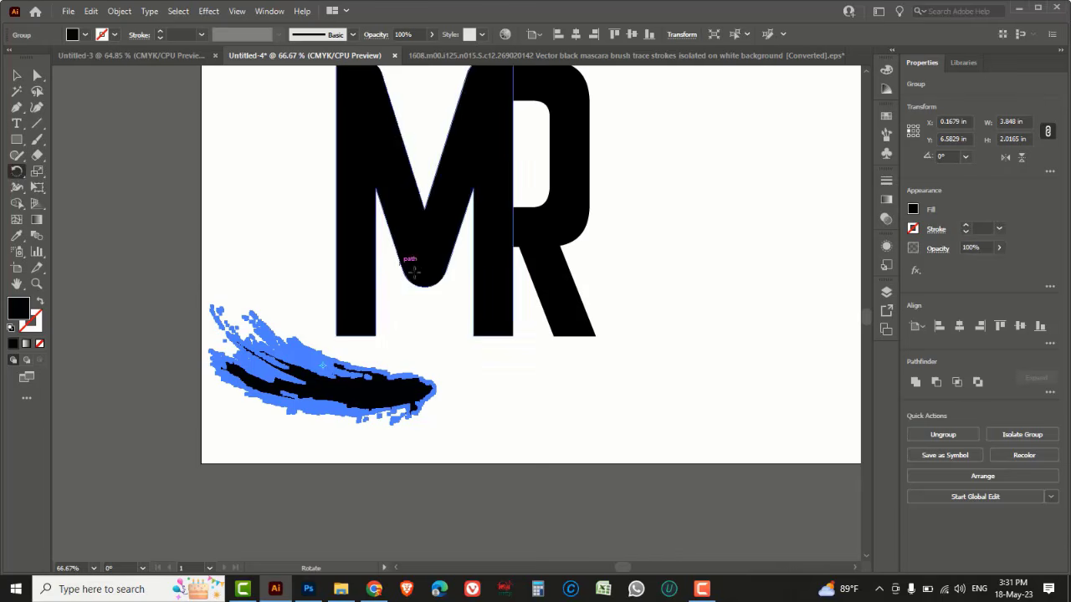
{"action": "mouse_move", "coordinate": [455, 316]}
{"action": "left_mouse_down"}
{"action": "mouse_move", "coordinate": [378, 231]}
{"action": "mouse_move", "coordinate": [282, 201]}
{"action": "left_mouse_up"}
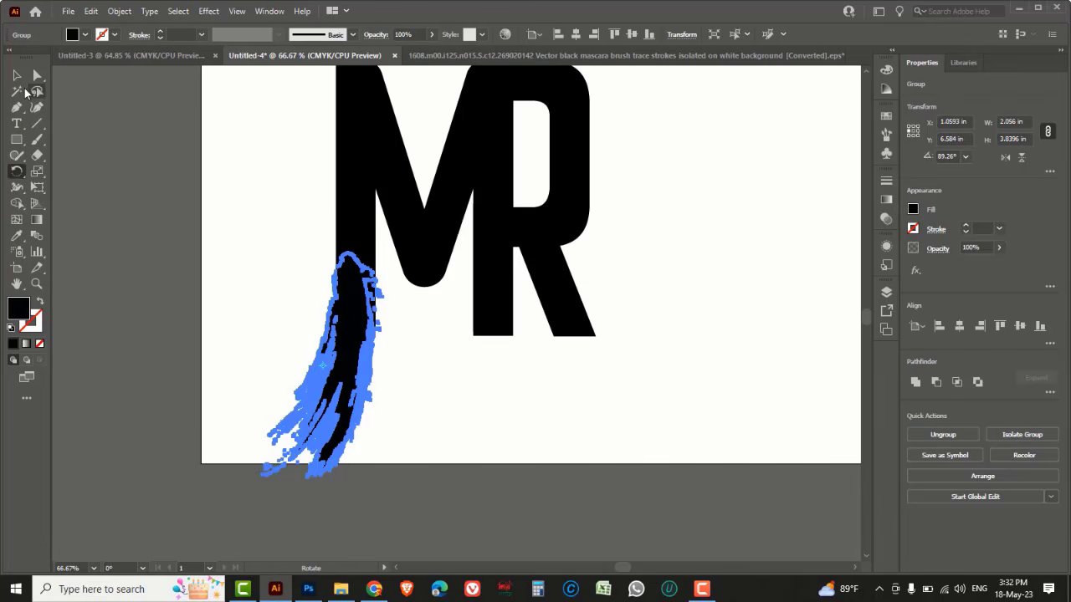
{"action": "left_click", "coordinate": [17, 76]}
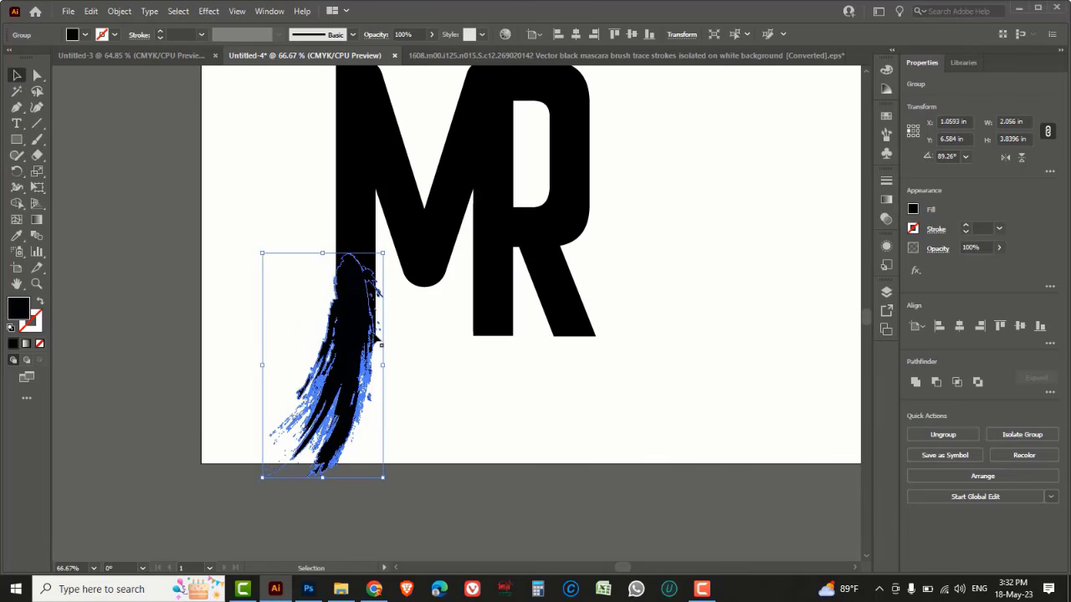
{"action": "mouse_move", "coordinate": [379, 343]}
{"action": "left_mouse_down"}
{"action": "mouse_move", "coordinate": [389, 271]}
{"action": "mouse_move", "coordinate": [378, 258]}
{"action": "left_mouse_up"}
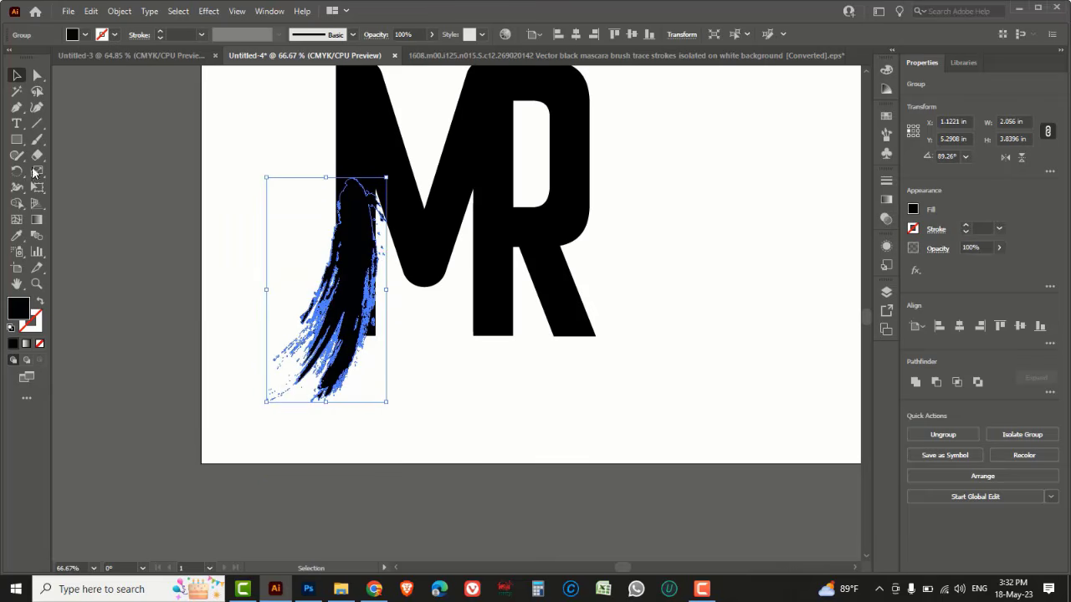
Adjust the stroke's rotation to about 92° and nudge it slightly upward along the M's left stem
{"action": "key", "text": "r"}
{"action": "left_click_drag", "start_coordinate": [297, 147], "coordinate": [293, 154]}
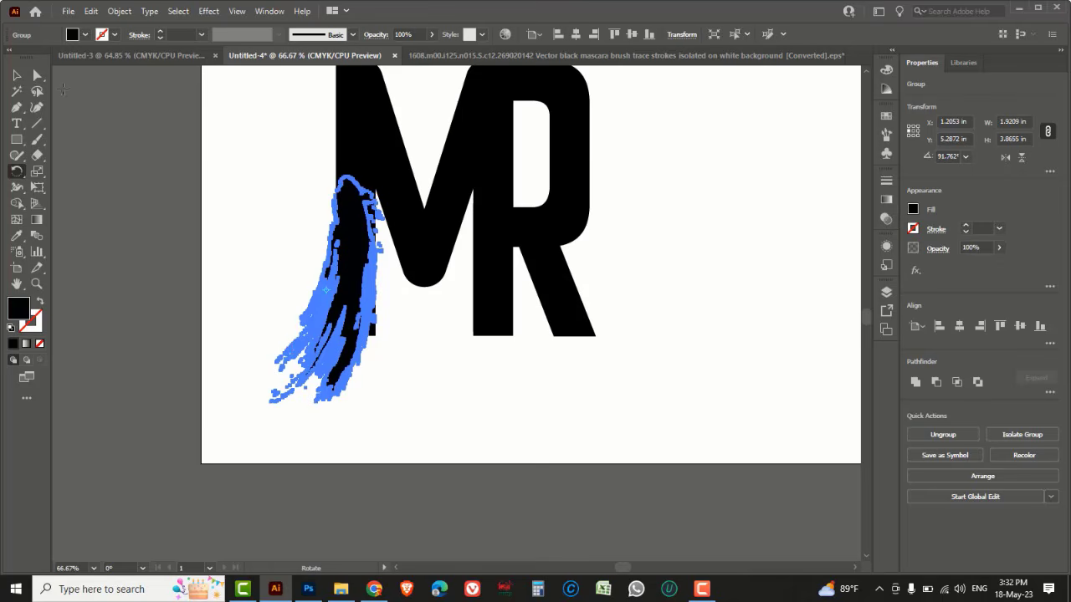
{"action": "left_click", "coordinate": [16, 77]}
{"action": "key", "text": "space"}
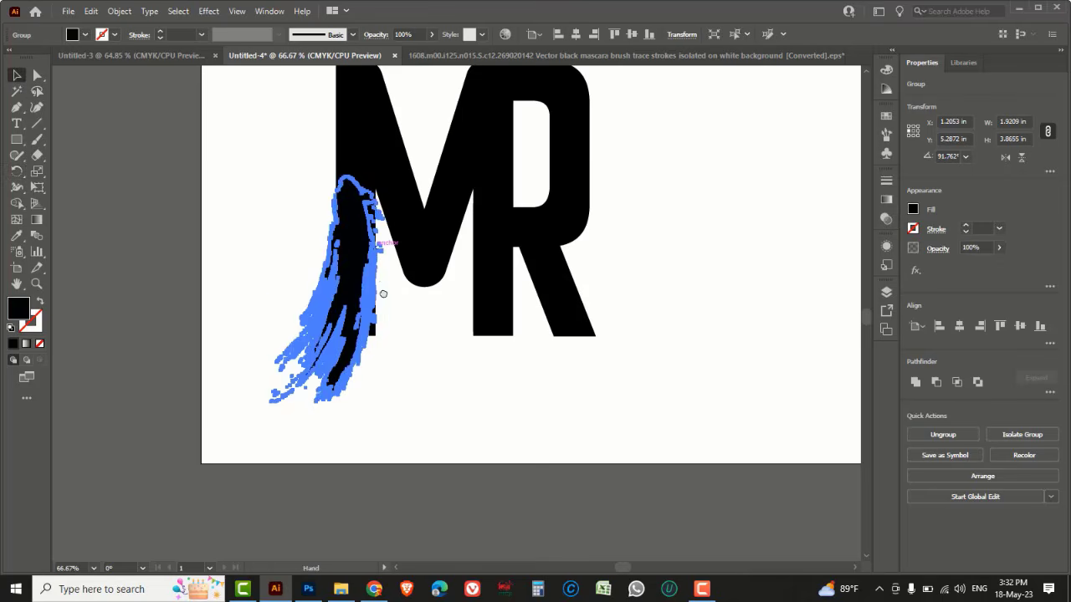
{"action": "mouse_move", "coordinate": [380, 261]}
{"action": "left_mouse_down"}
{"action": "mouse_move", "coordinate": [393, 316]}
{"action": "mouse_move", "coordinate": [393, 291]}
{"action": "left_mouse_up"}
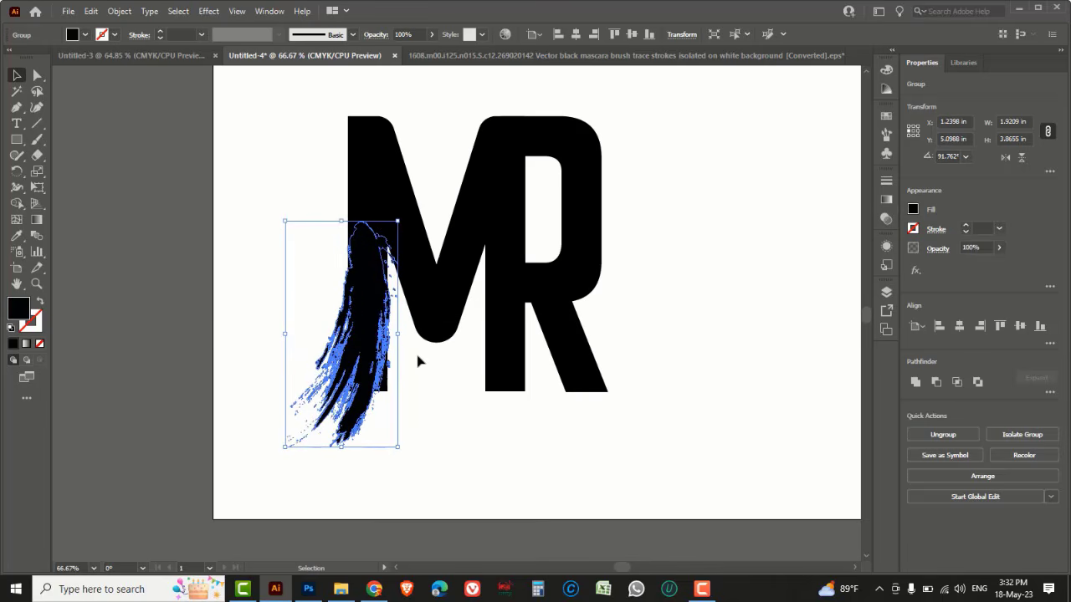
{"action": "key", "text": "Up"}
{"action": "key", "text": "Up"}
{"action": "key", "text": "Up"}
{"action": "key", "text": "Up"}
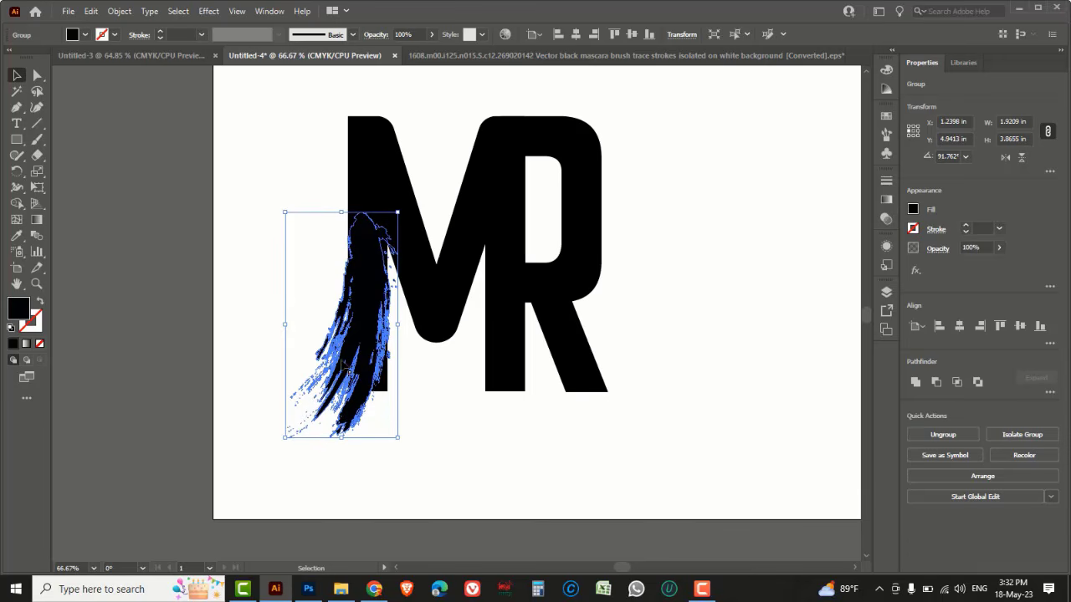
Lock the selected brush stroke
{"action": "left_click", "coordinate": [119, 11]}
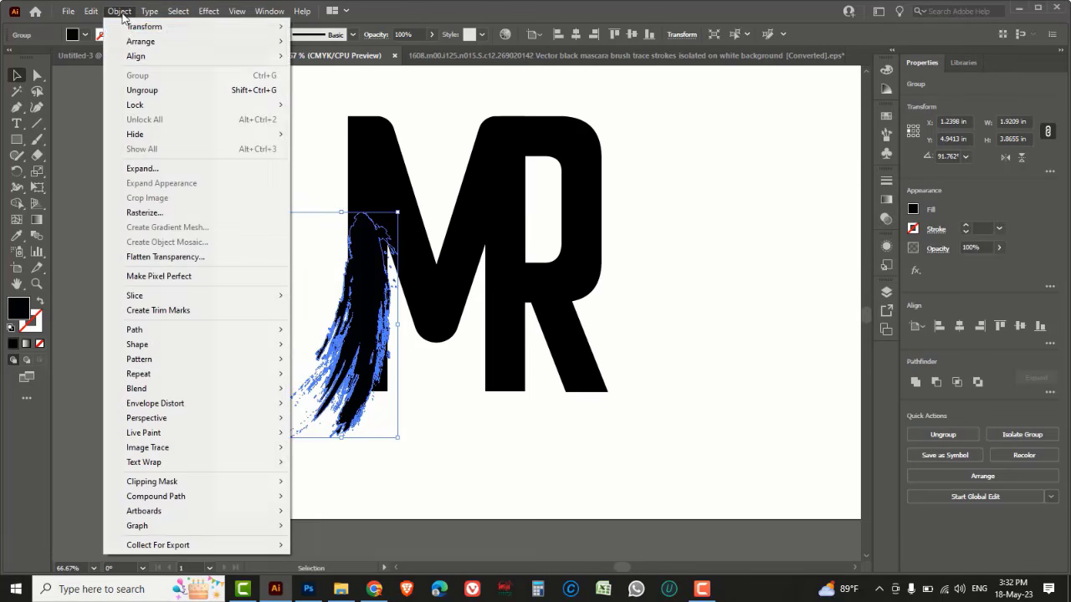
{"action": "mouse_move", "coordinate": [146, 108]}
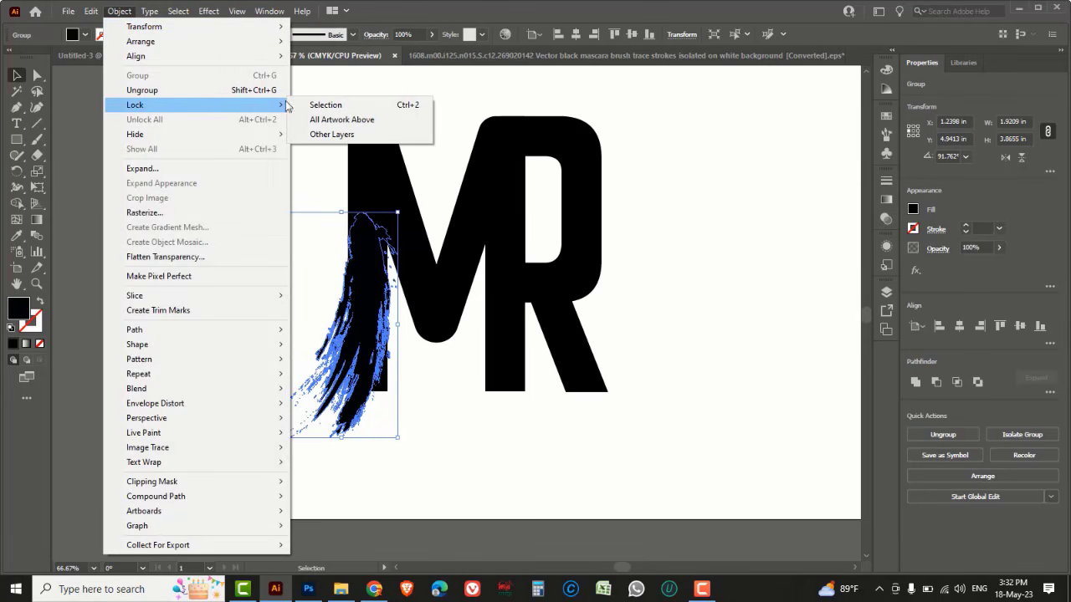
{"action": "left_click", "coordinate": [390, 106]}
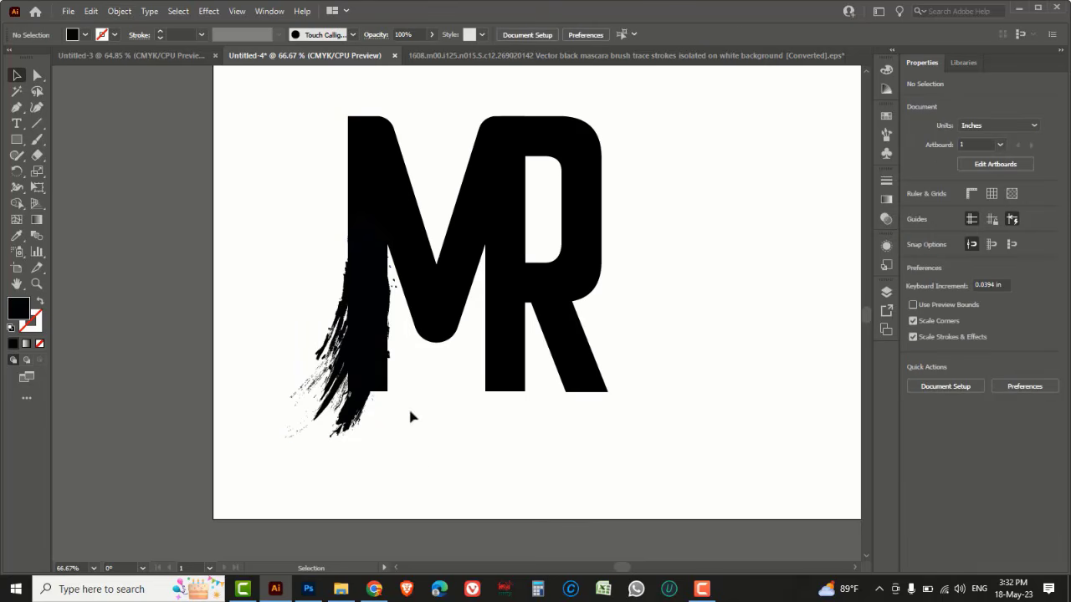
Shorten the M's left stem by moving its bottom anchor points up so the brush stroke forms its lower part
{"action": "left_click_drag", "start_coordinate": [37, 76], "coordinate": [84, 78]}
{"action": "left_click_drag", "start_coordinate": [420, 410], "coordinate": [344, 376]}
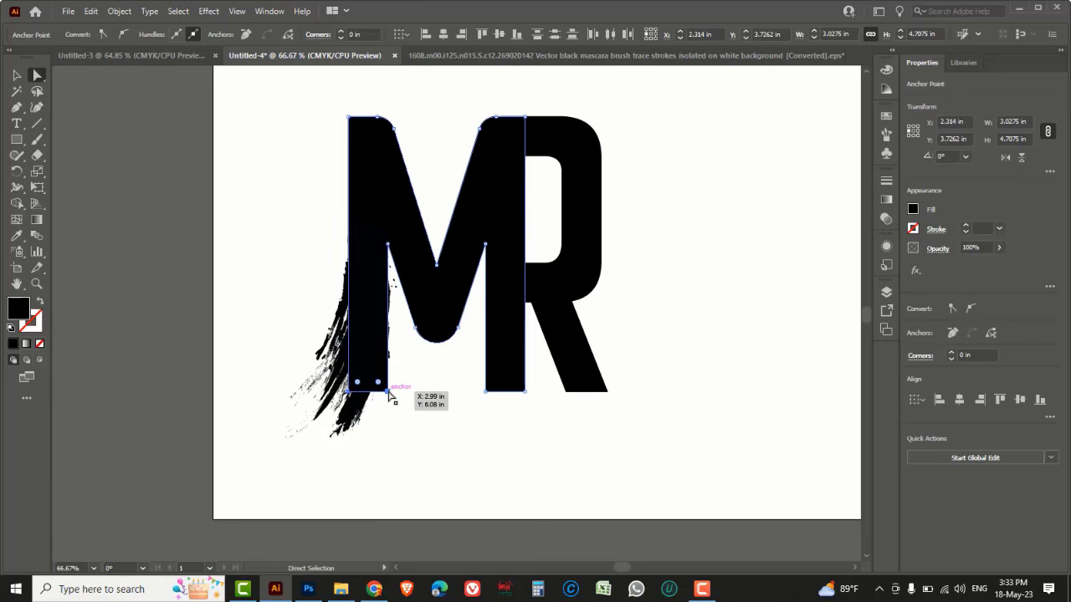
{"action": "left_click_drag", "start_coordinate": [389, 395], "coordinate": [386, 286]}
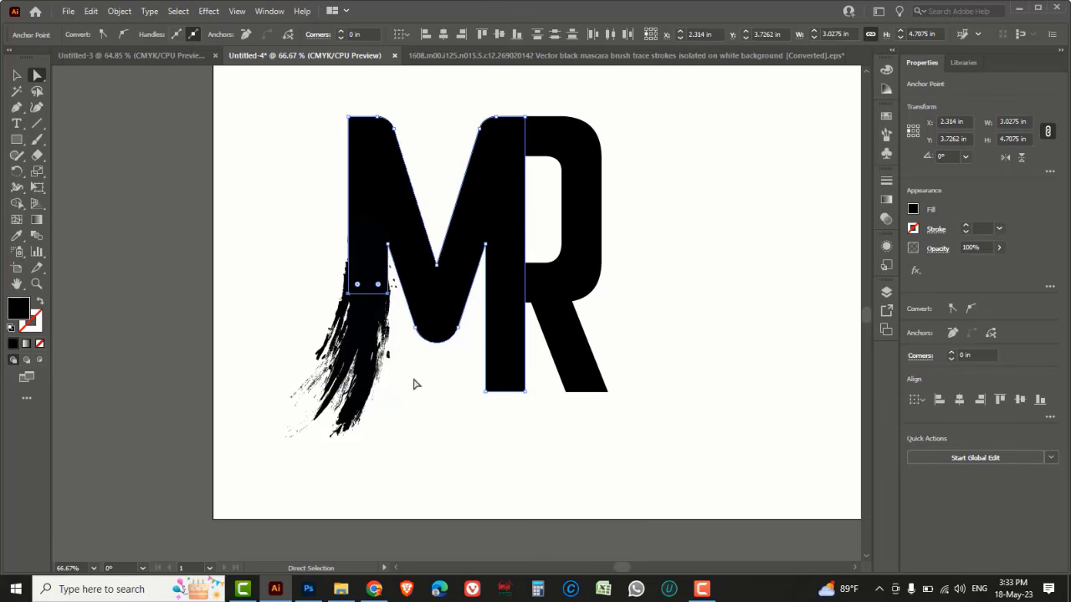
{"action": "left_click", "coordinate": [421, 389]}
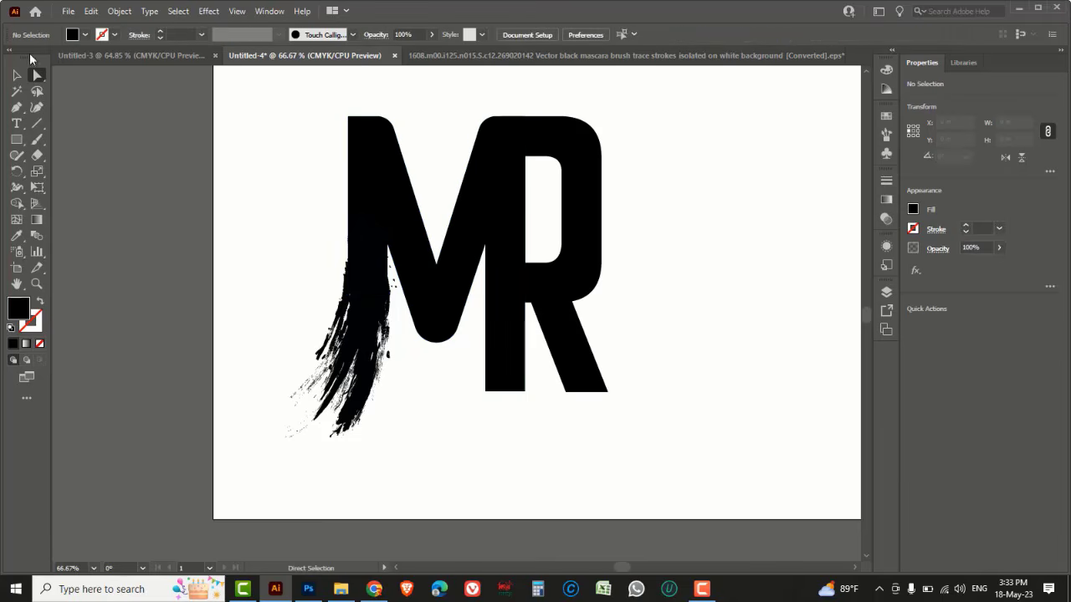
{"action": "left_click", "coordinate": [20, 76]}
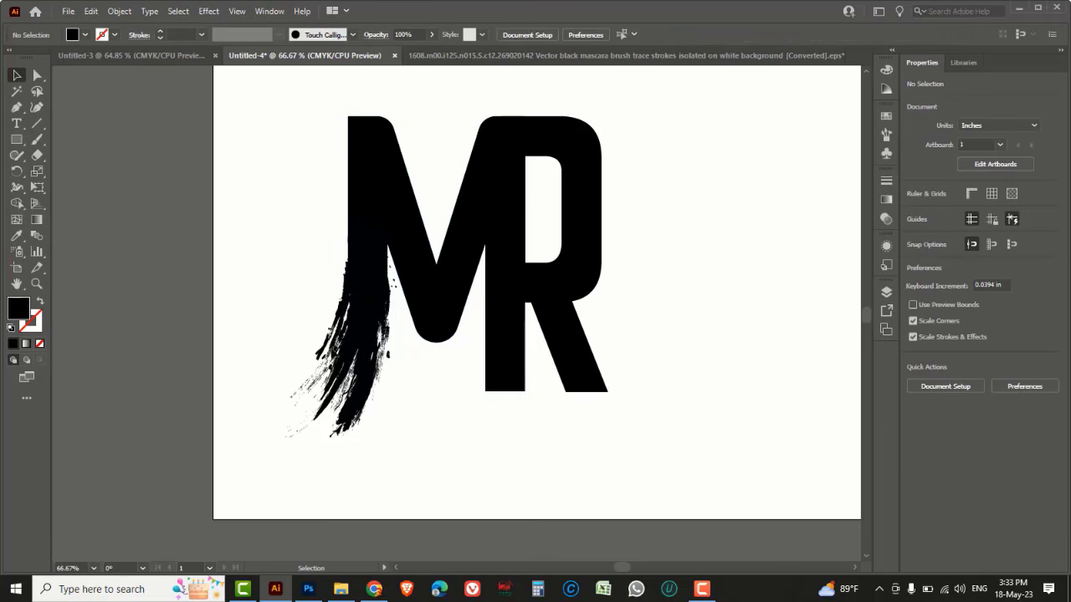
Unlock all objects to reselect the brush stroke, and undo the slight resize made to it
{"action": "left_click_drag", "start_coordinate": [280, 387], "coordinate": [374, 423]}
{"action": "left_click", "coordinate": [115, 10]}
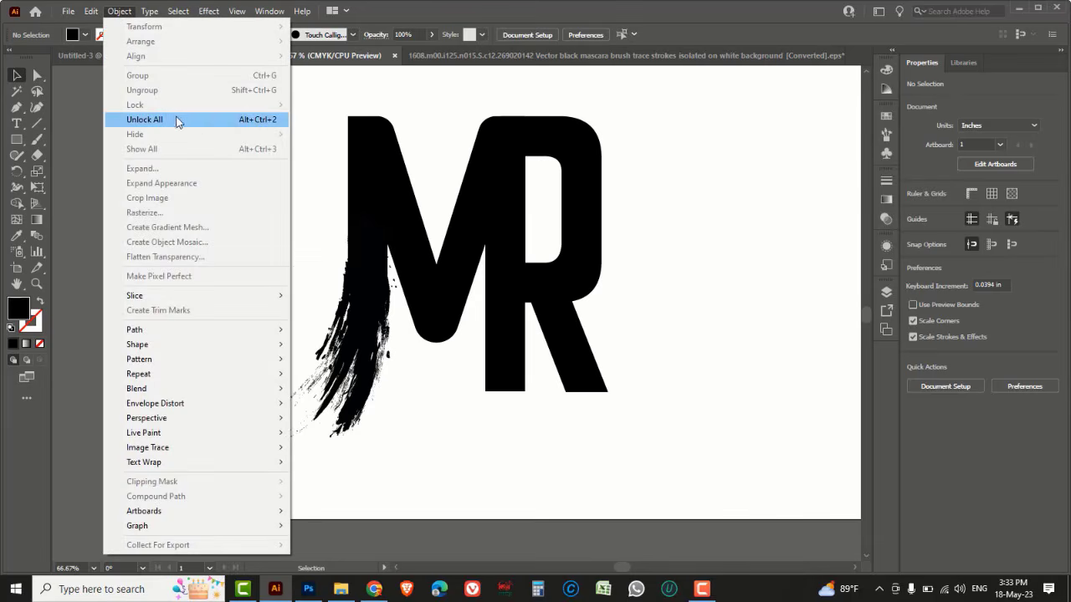
{"action": "left_click", "coordinate": [255, 120]}
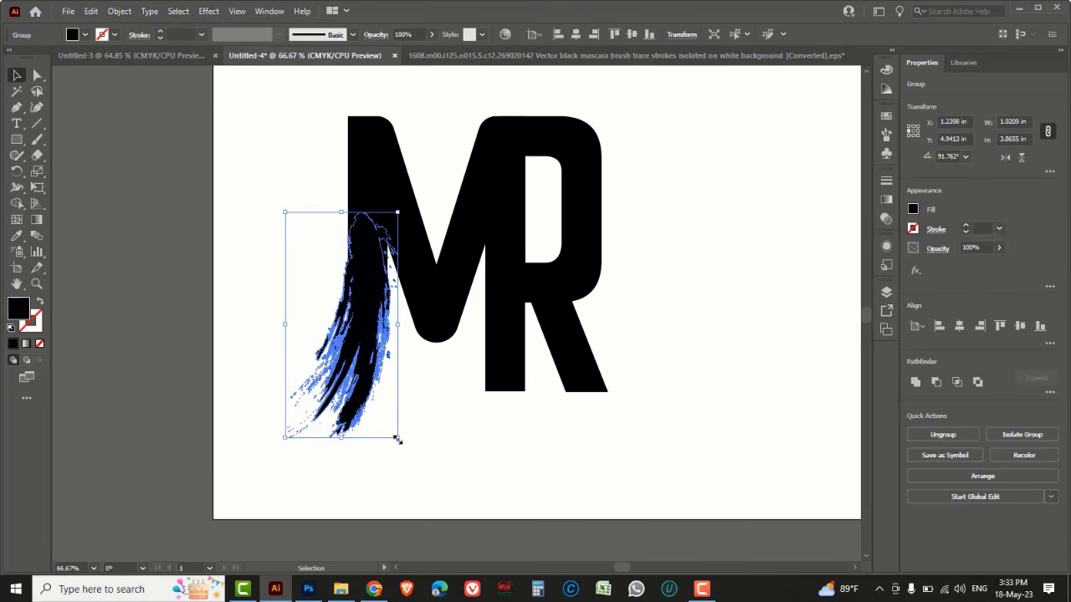
{"action": "left_click_drag", "start_coordinate": [398, 440], "coordinate": [395, 434]}
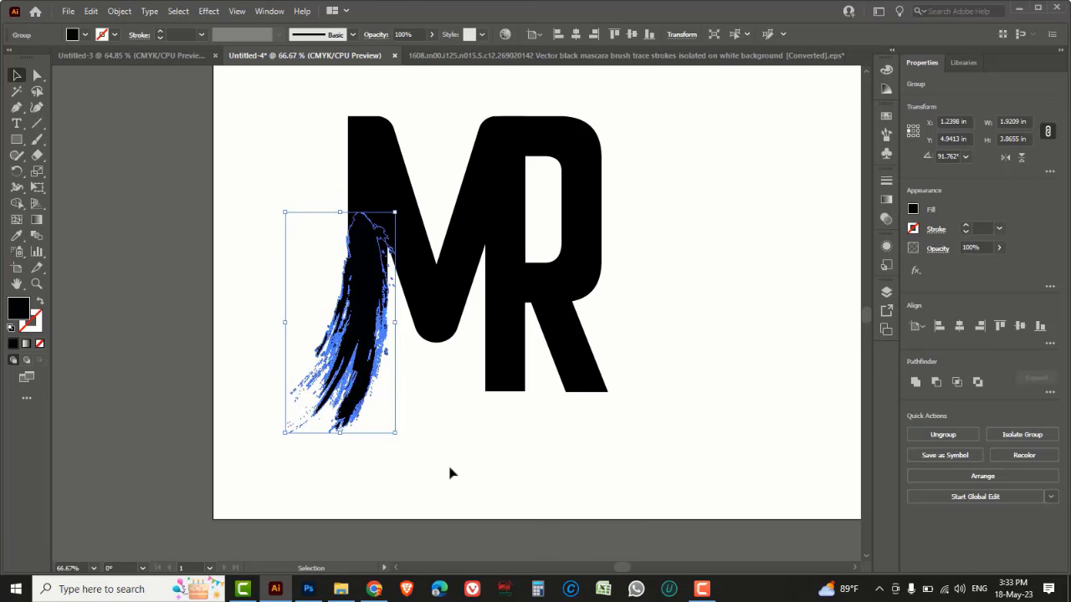
{"action": "key", "text": "ctrl+z"}
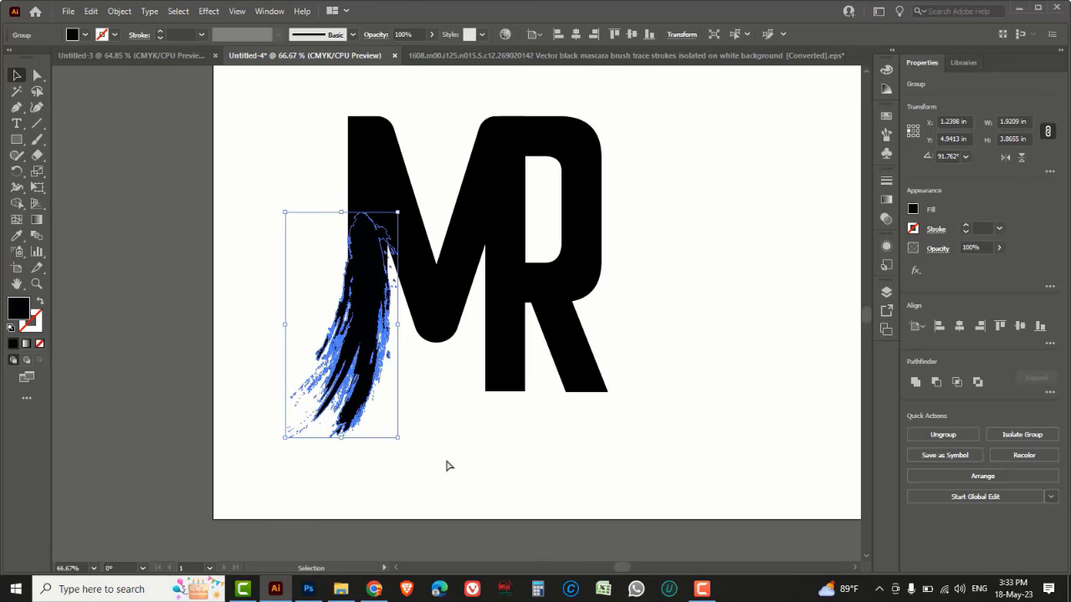
Nudge the left brush stroke slightly upward along the M's stem and deselect it
{"action": "key", "text": "Up"}
{"action": "key", "text": "Up"}
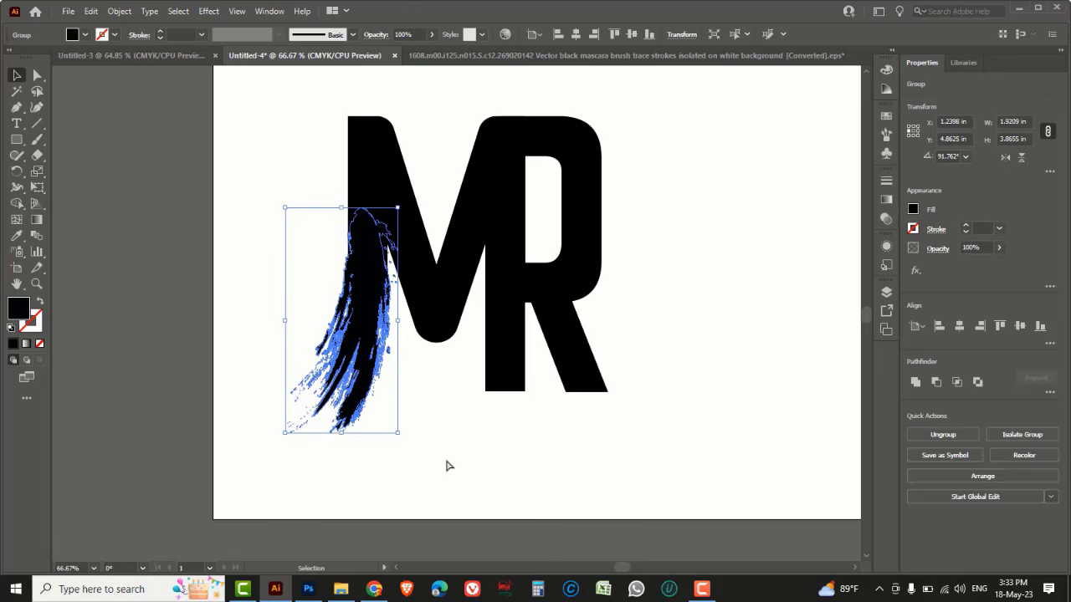
{"action": "left_click", "coordinate": [446, 466]}
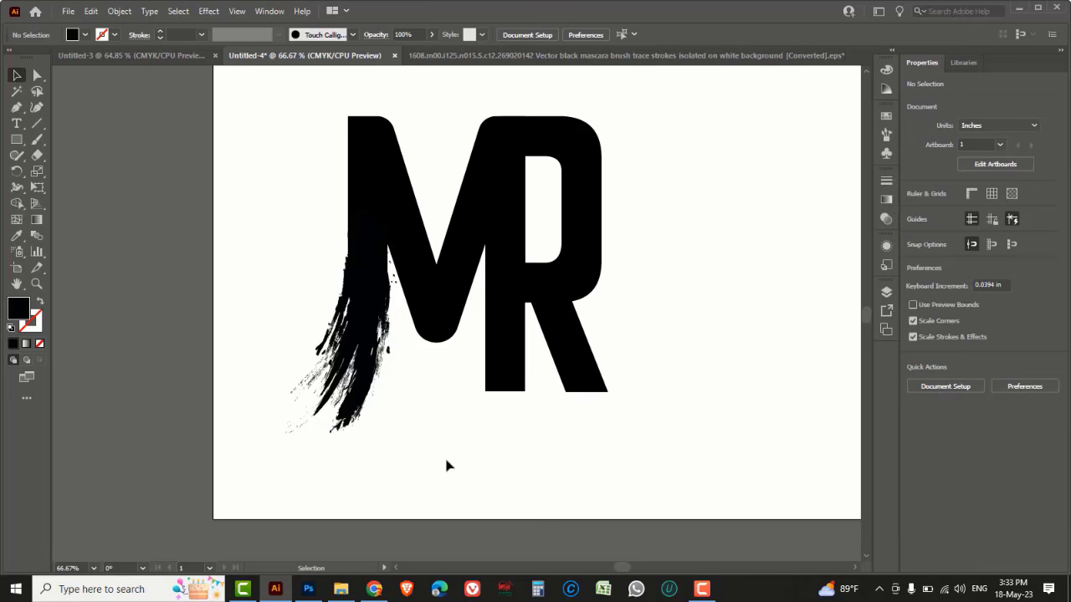
Duplicate the brush stroke and place the copy to the right of the R
{"action": "left_click_drag", "start_coordinate": [406, 473], "coordinate": [333, 408]}
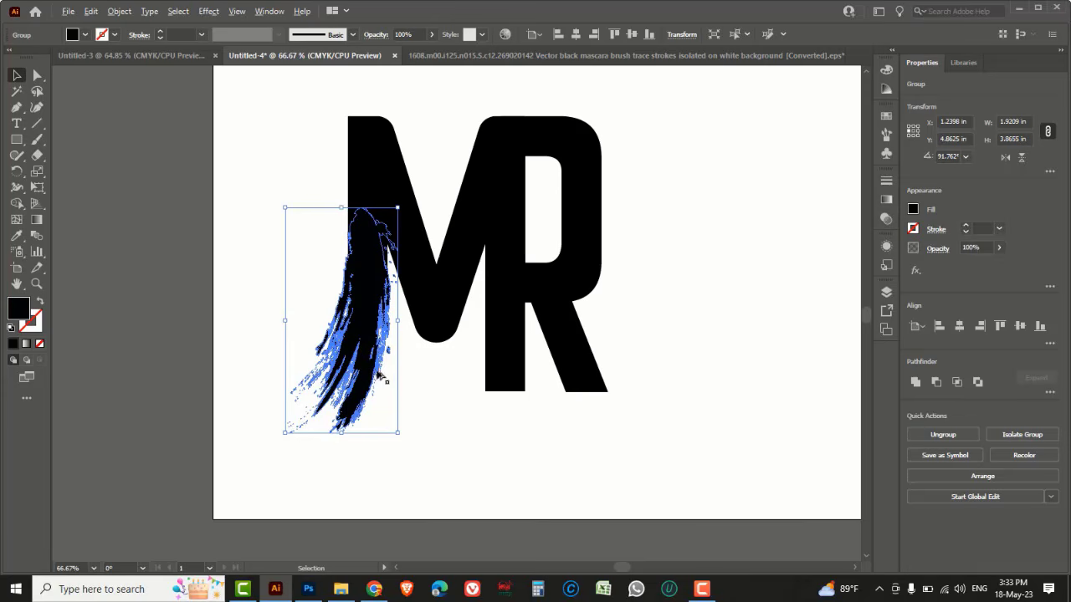
{"action": "left_click_drag", "start_coordinate": [434, 396], "coordinate": [694, 401]}
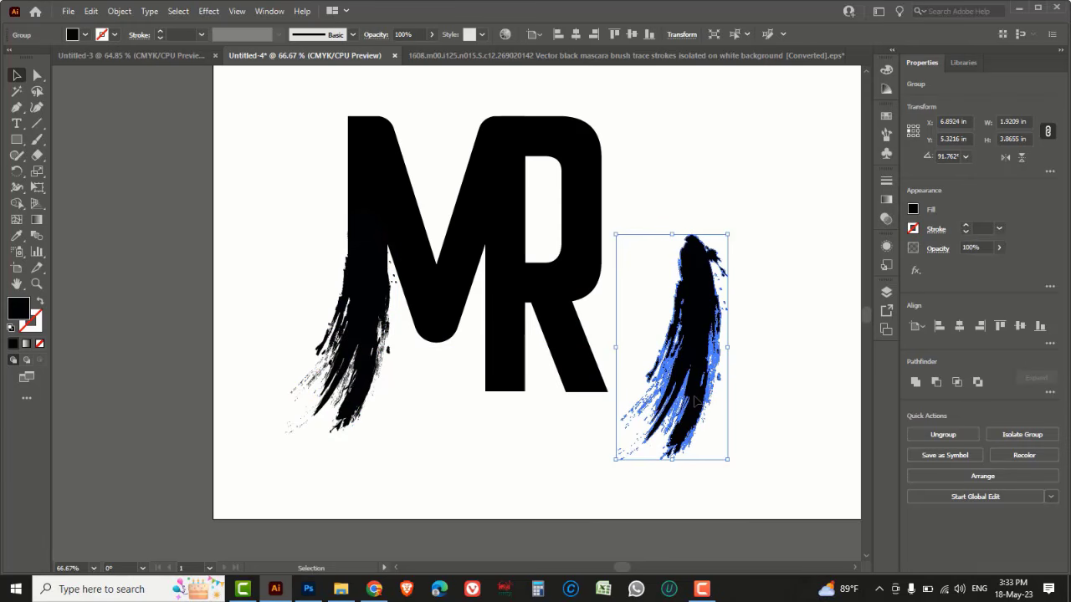
Reflect the copied stroke across the vertical axis at 90°
{"action": "key", "text": "o"}
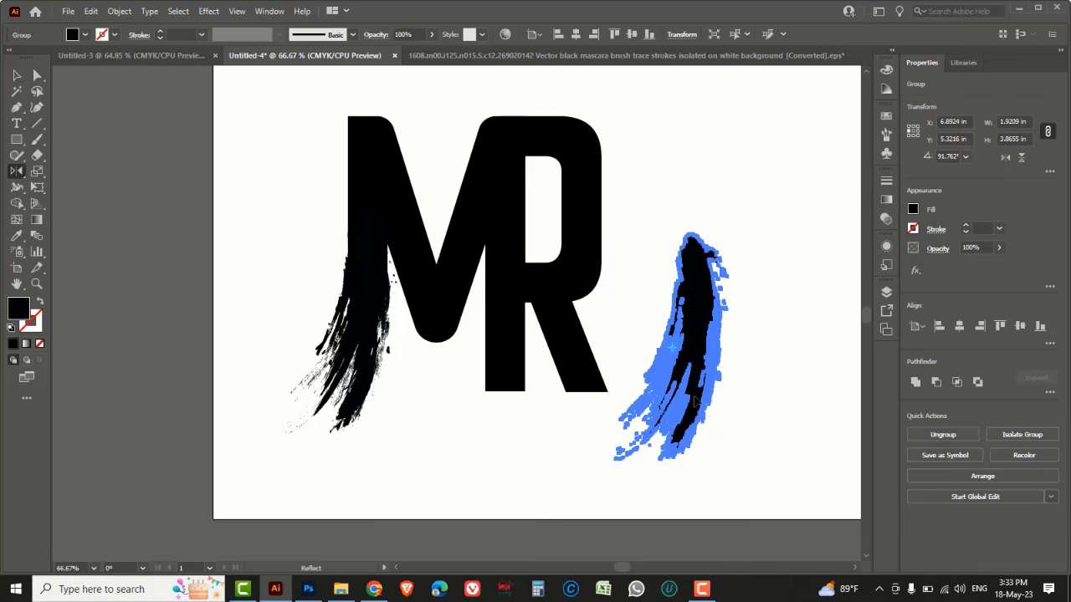
{"action": "key", "text": "Return"}
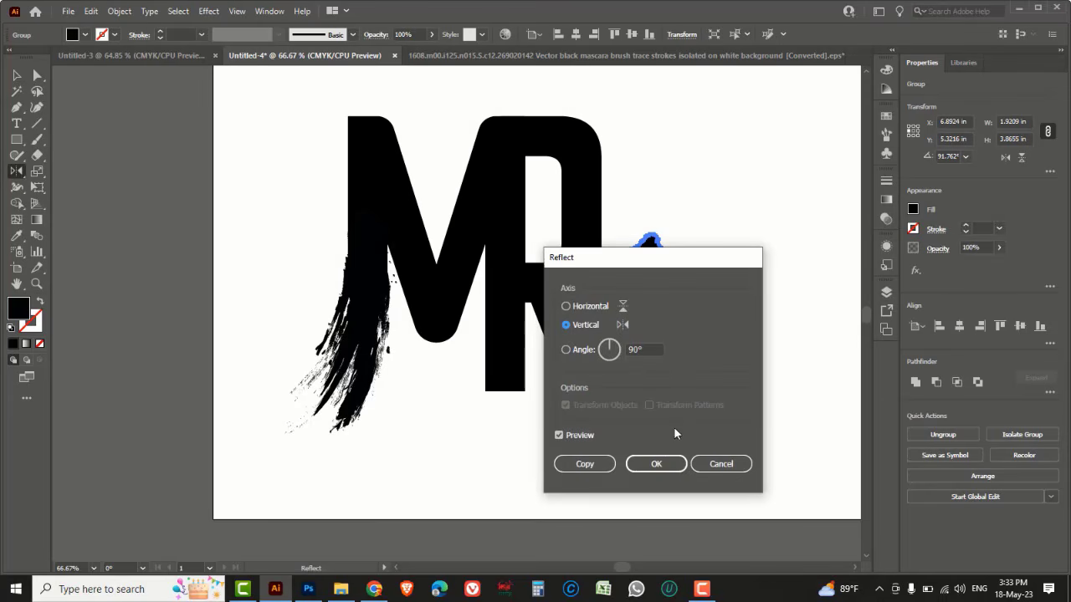
{"action": "left_click", "coordinate": [653, 465]}
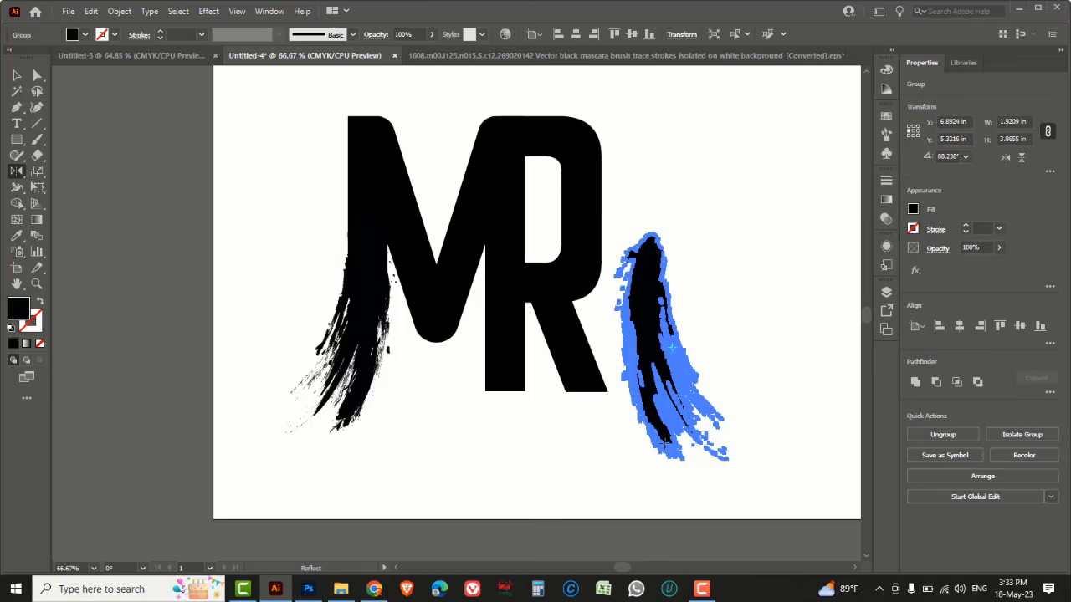
Rotate the reflected stroke to about 119° so it sweeps down to the right
{"action": "left_click", "coordinate": [18, 172]}
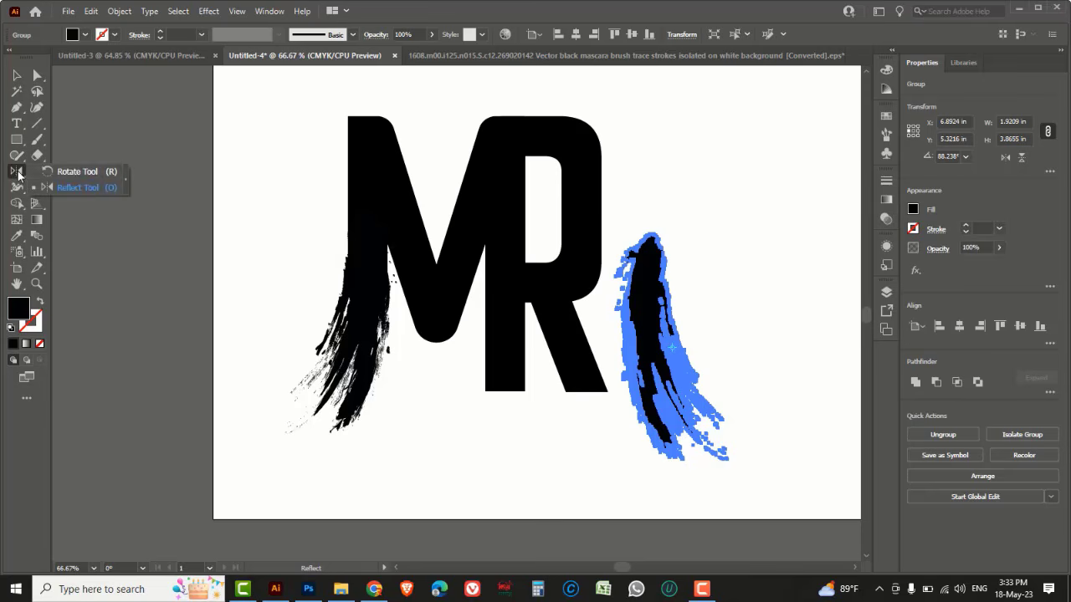
{"action": "left_click", "coordinate": [71, 174]}
{"action": "mouse_move", "coordinate": [701, 217]}
{"action": "left_mouse_down"}
{"action": "mouse_move", "coordinate": [645, 215]}
{"action": "mouse_move", "coordinate": [642, 231]}
{"action": "left_mouse_up"}
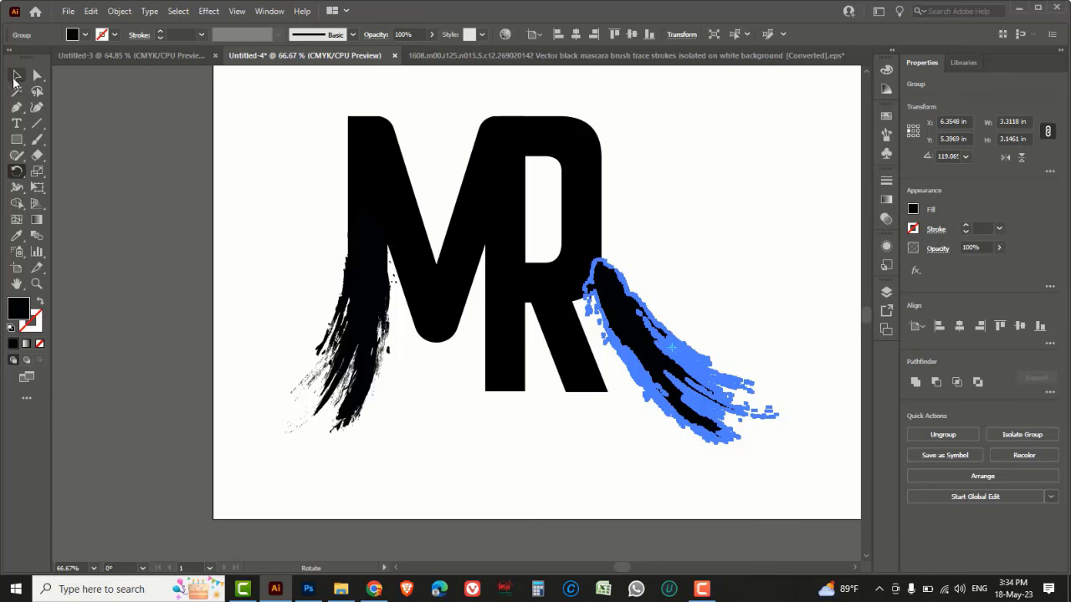
Position the copied stroke on the R's leg, aligning its top with the leg's inner corner
{"action": "left_click", "coordinate": [16, 77]}
{"action": "left_click_drag", "start_coordinate": [658, 312], "coordinate": [587, 298]}
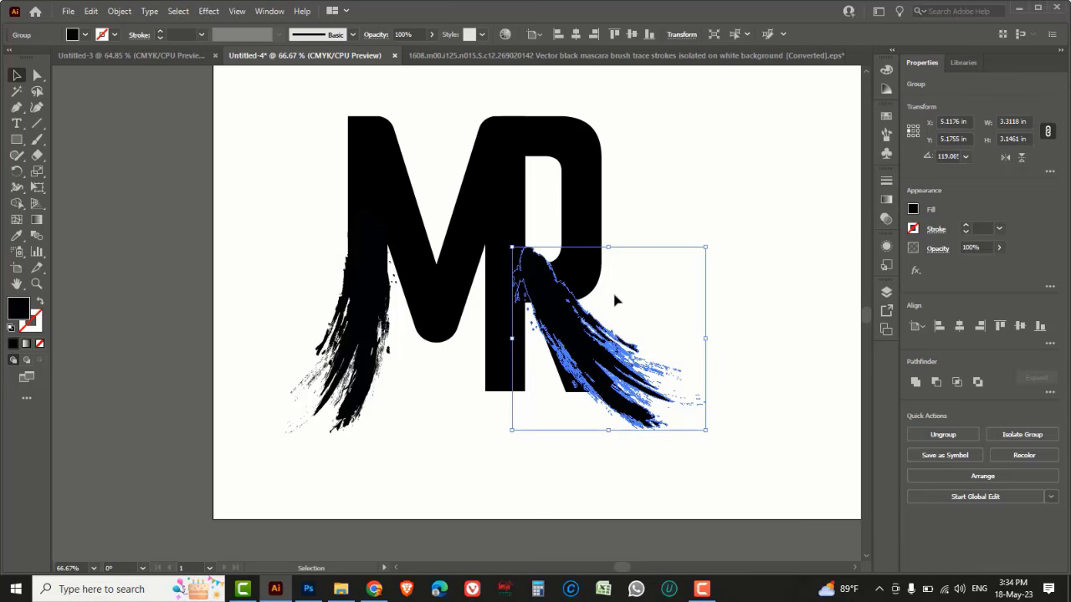
{"action": "key", "text": "ctrl+space"}
{"action": "mouse_move", "coordinate": [370, 192]}
{"action": "left_mouse_down"}
{"action": "mouse_move", "coordinate": [502, 266]}
{"action": "mouse_move", "coordinate": [824, 487]}
{"action": "left_mouse_up"}
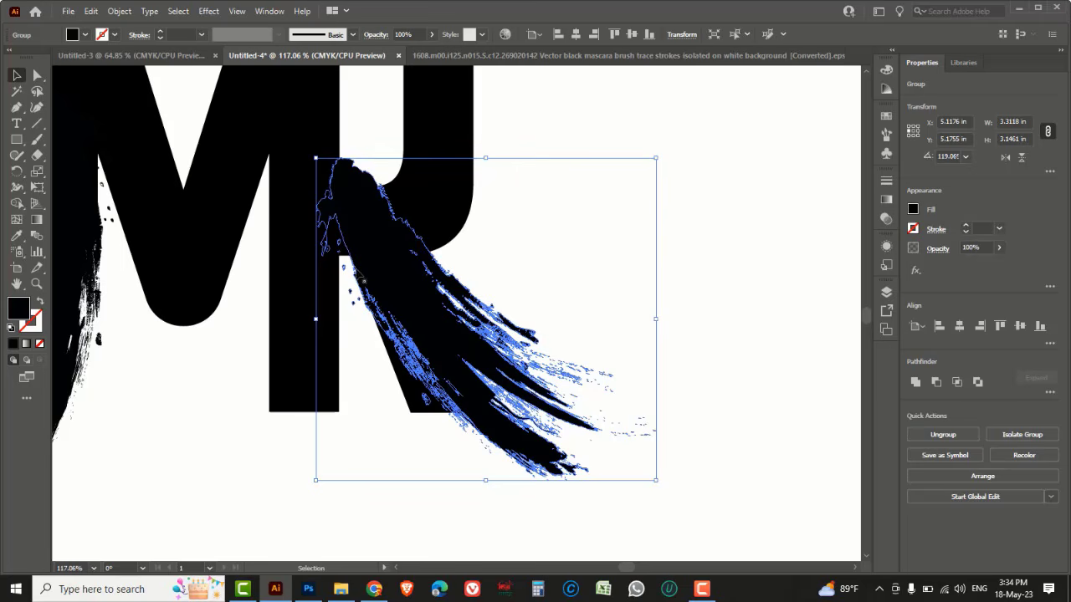
{"action": "left_click_drag", "start_coordinate": [352, 265], "coordinate": [347, 260]}
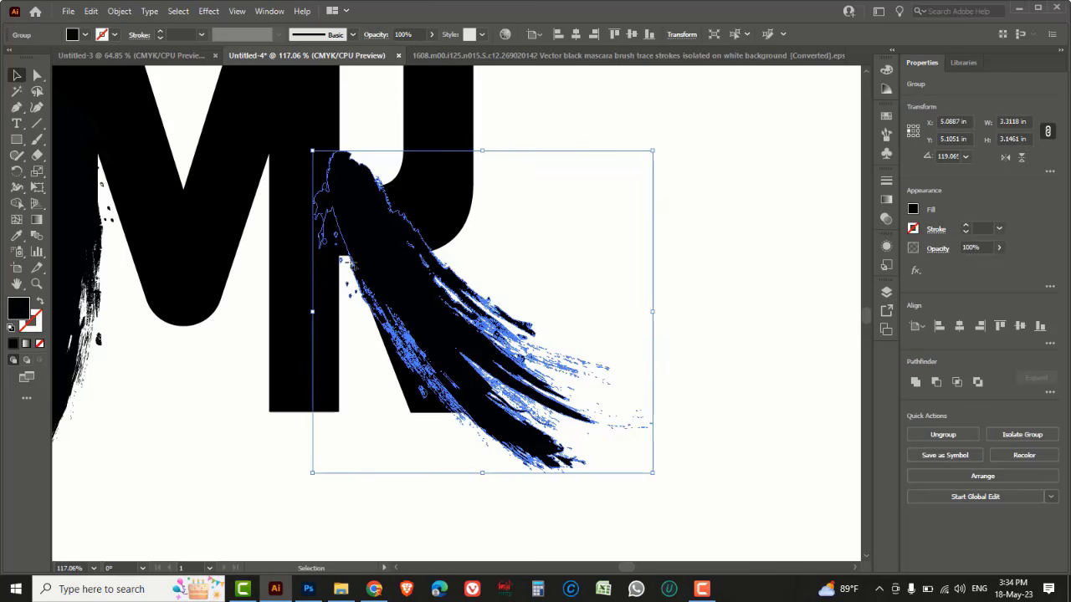
{"action": "left_click", "coordinate": [549, 296], "text": "ctrl+alt"}
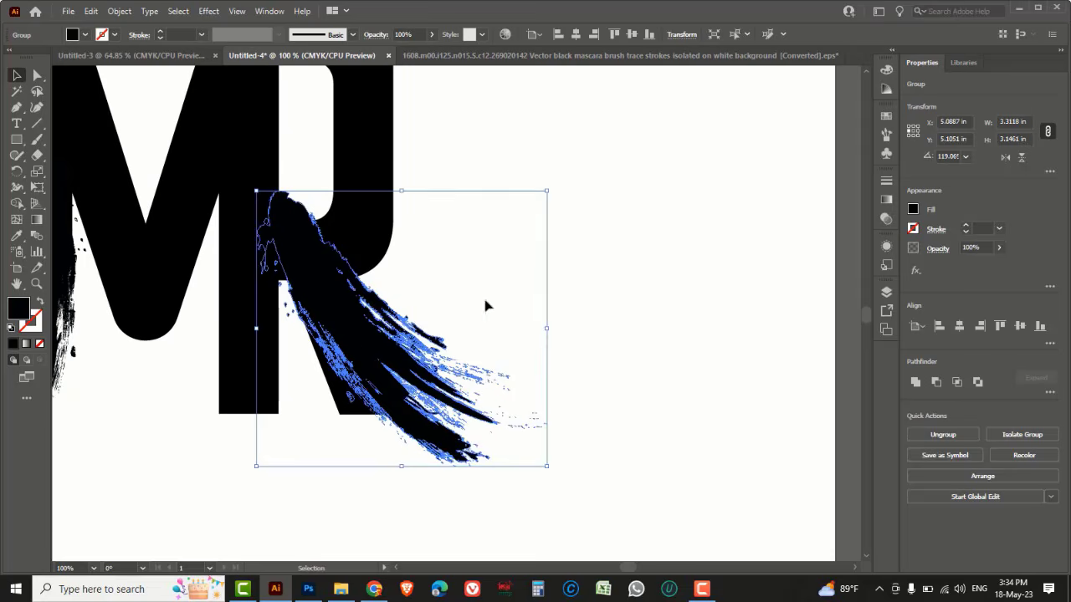
{"action": "left_click", "coordinate": [458, 295], "text": "ctrl+alt"}
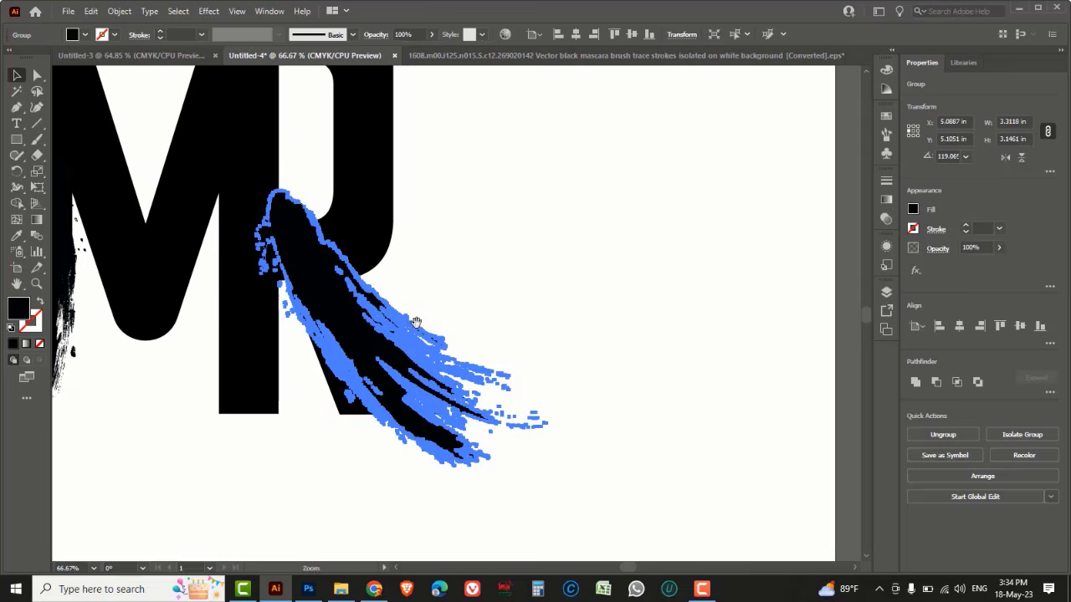
{"action": "left_click", "coordinate": [659, 269]}
Lock the MR letterforms so only the brush strokes stay editable
{"action": "left_click_drag", "start_coordinate": [463, 180], "coordinate": [520, 182]}
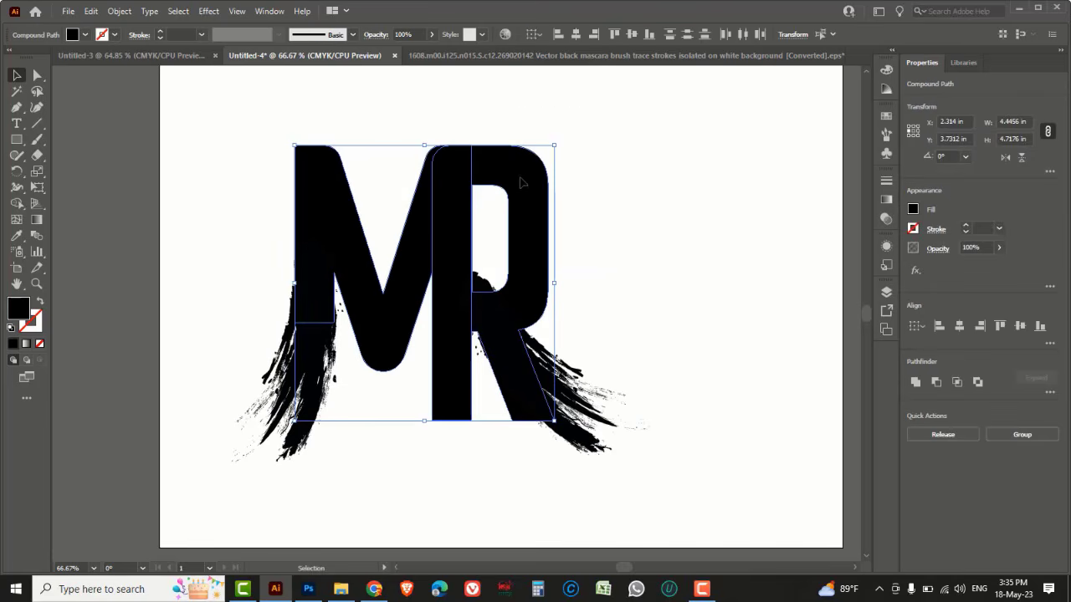
{"action": "left_click", "coordinate": [118, 11]}
{"action": "mouse_move", "coordinate": [136, 105]}
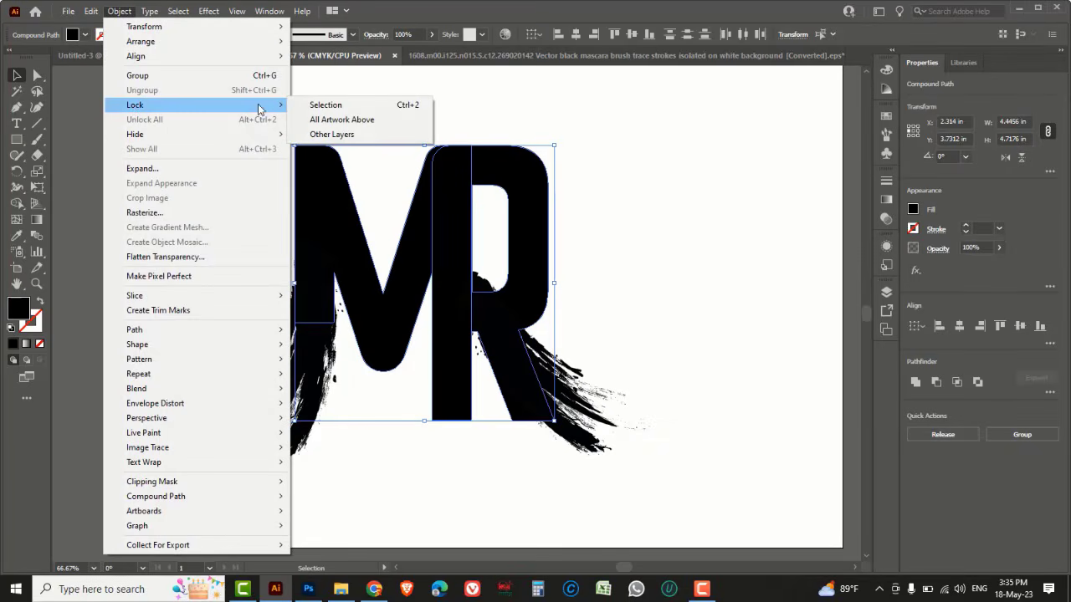
{"action": "left_click", "coordinate": [322, 105]}
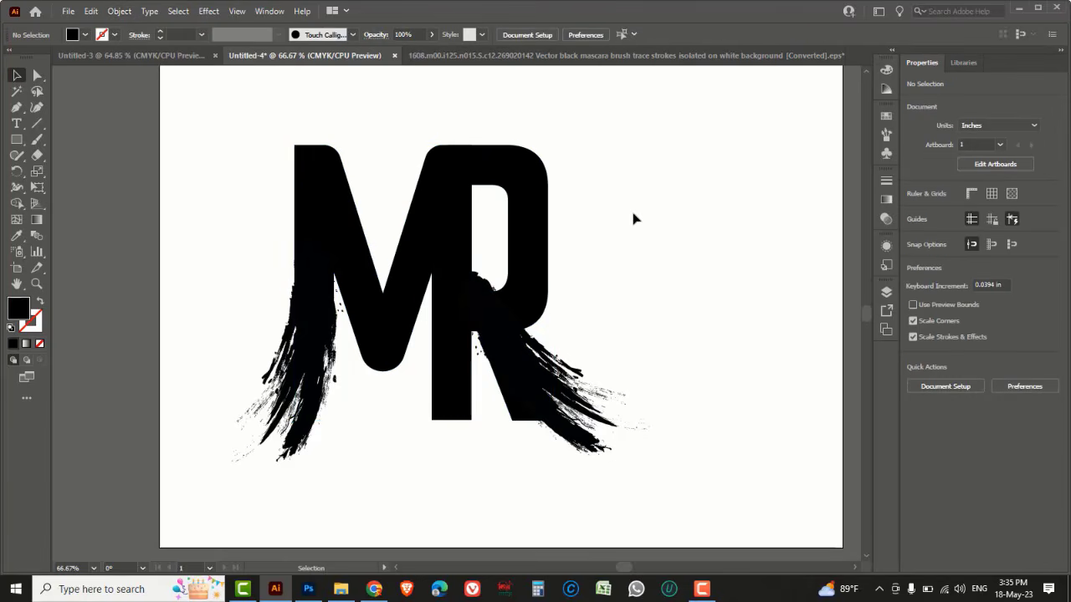
Delete the top anchor points of the R's brush stroke to trim its upper tip
{"action": "left_click_drag", "start_coordinate": [37, 74], "coordinate": [115, 74]}
{"action": "left_click_drag", "start_coordinate": [459, 241], "coordinate": [512, 311]}
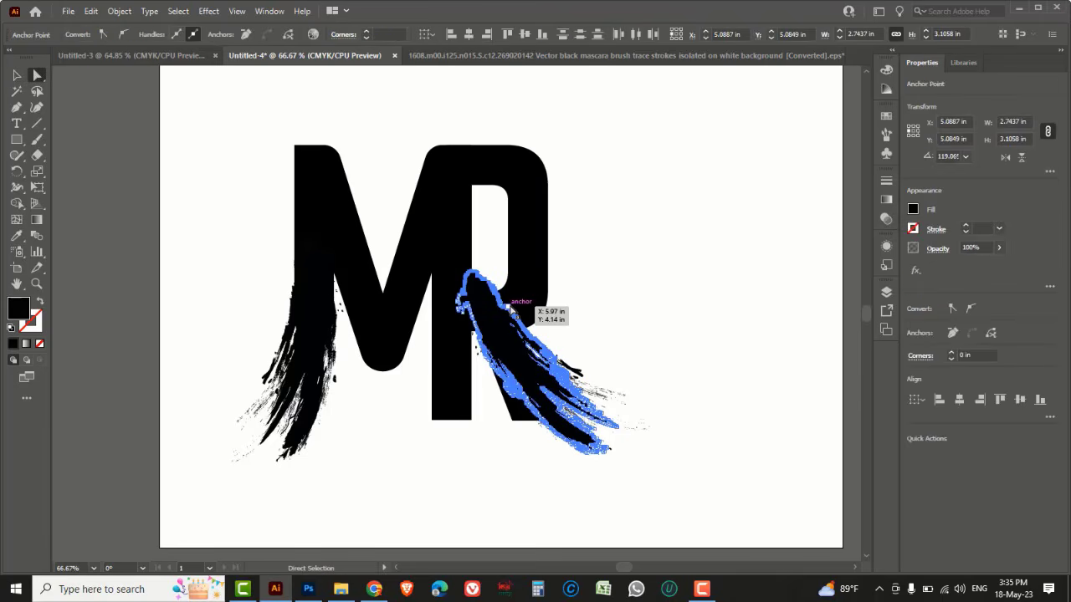
{"action": "key", "text": "Delete"}
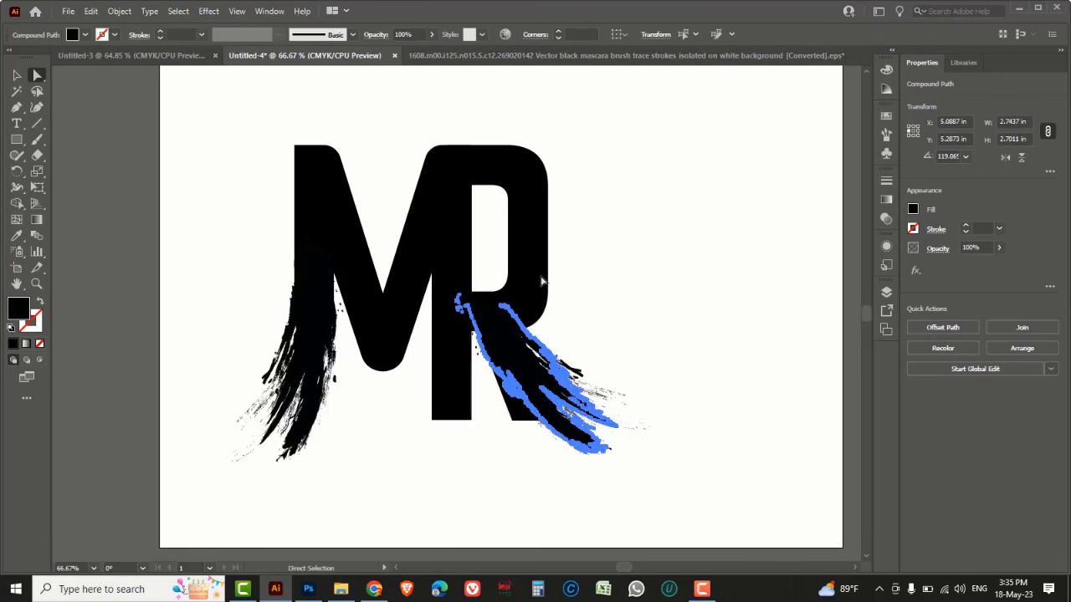
Unlock all objects, then lock only the R's brush stroke
{"action": "left_click", "coordinate": [17, 76]}
{"action": "left_click", "coordinate": [641, 274]}
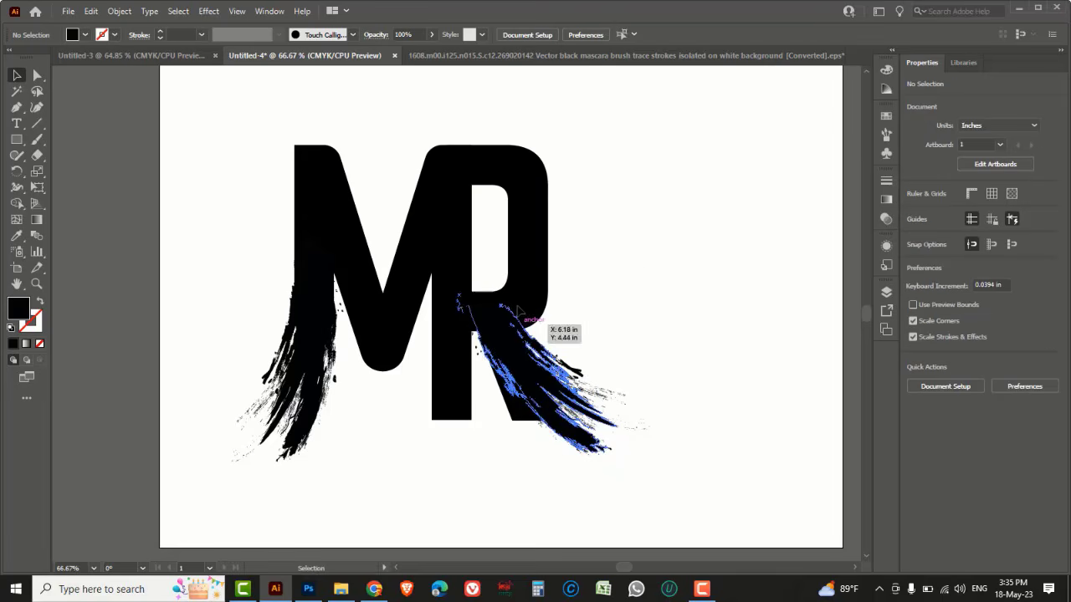
{"action": "left_click", "coordinate": [118, 12]}
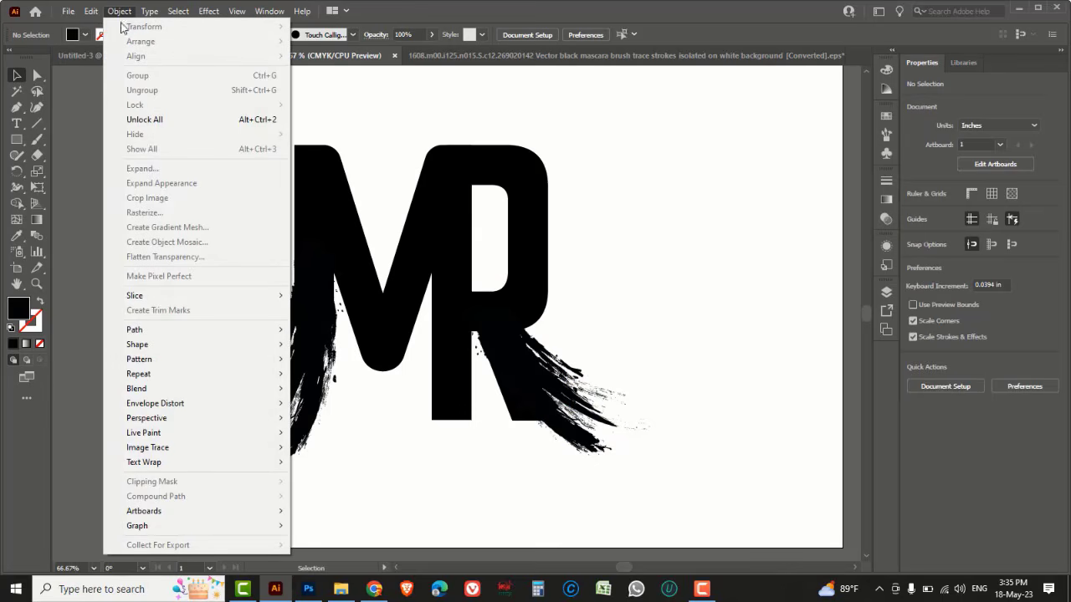
{"action": "left_click", "coordinate": [141, 120]}
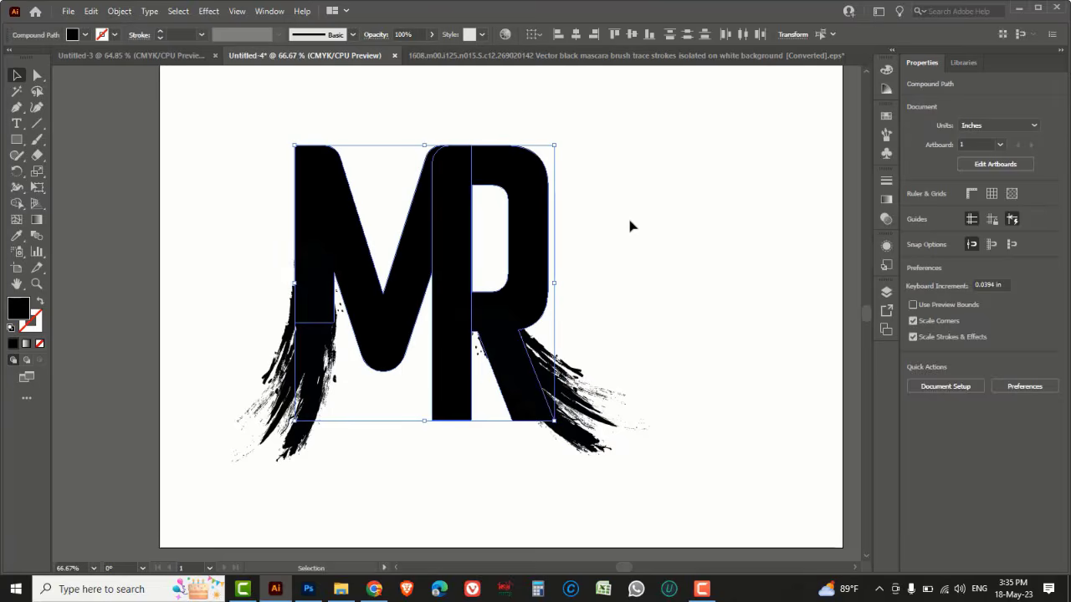
{"action": "left_click_drag", "start_coordinate": [666, 473], "coordinate": [587, 405]}
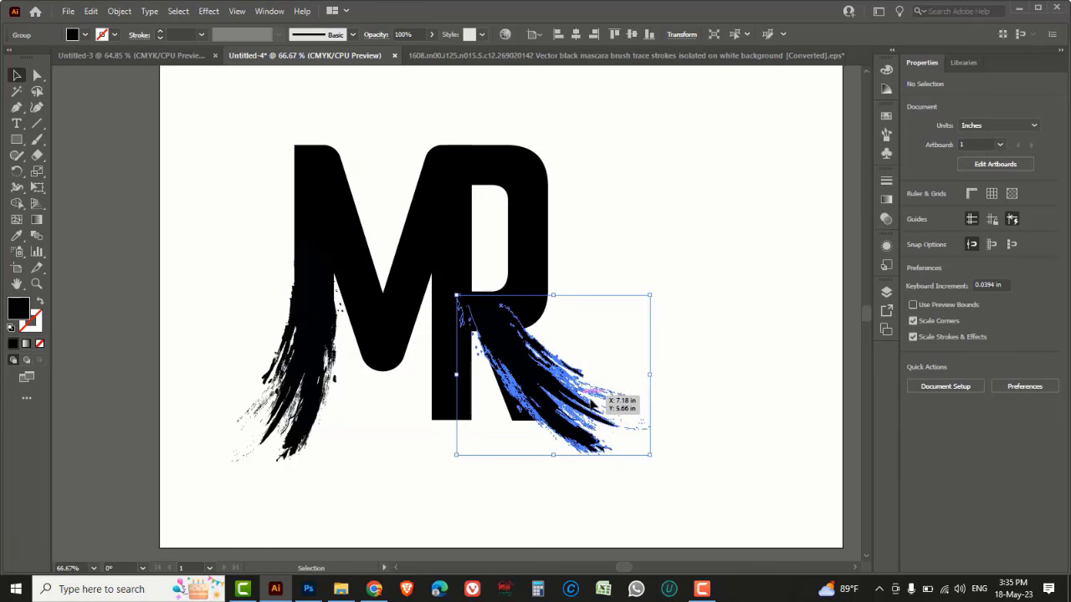
{"action": "left_click", "coordinate": [120, 12]}
{"action": "mouse_move", "coordinate": [251, 105]}
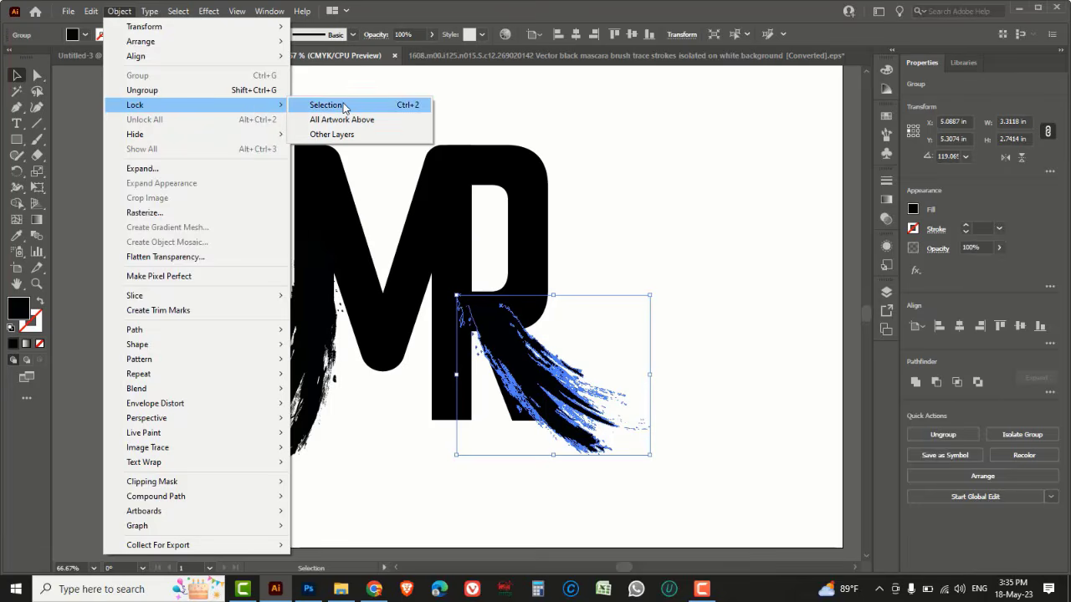
{"action": "left_click", "coordinate": [343, 107]}
Reshape the R's leg by moving its inner anchor point up and left under the brush stroke
{"action": "left_click_drag", "start_coordinate": [37, 74], "coordinate": [79, 75]}
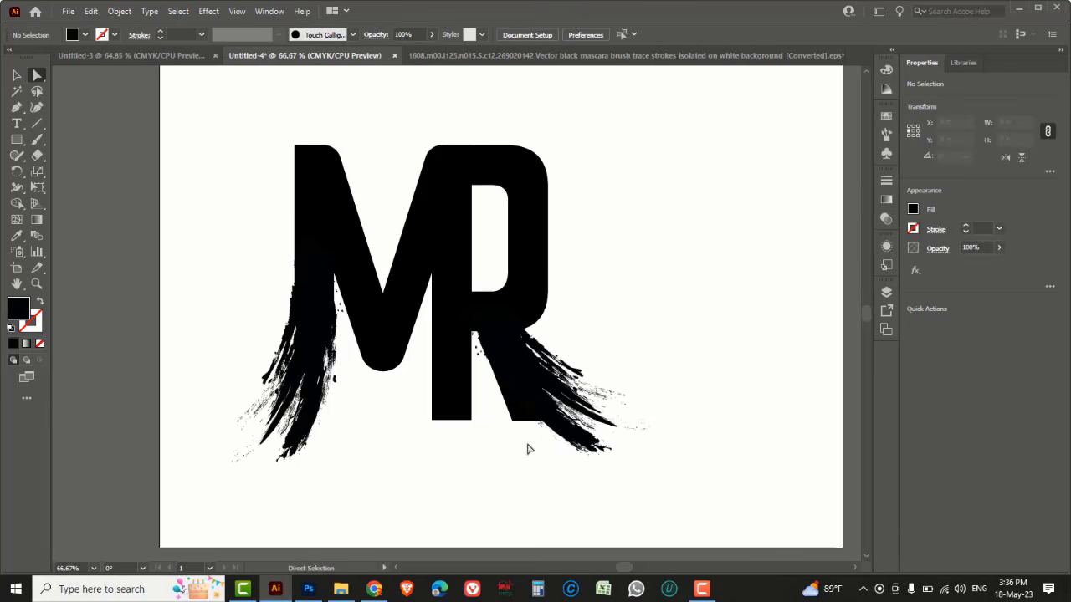
{"action": "mouse_move", "coordinate": [604, 444]}
{"action": "left_mouse_down"}
{"action": "mouse_move", "coordinate": [517, 412]}
{"action": "mouse_move", "coordinate": [502, 356]}
{"action": "left_mouse_up"}
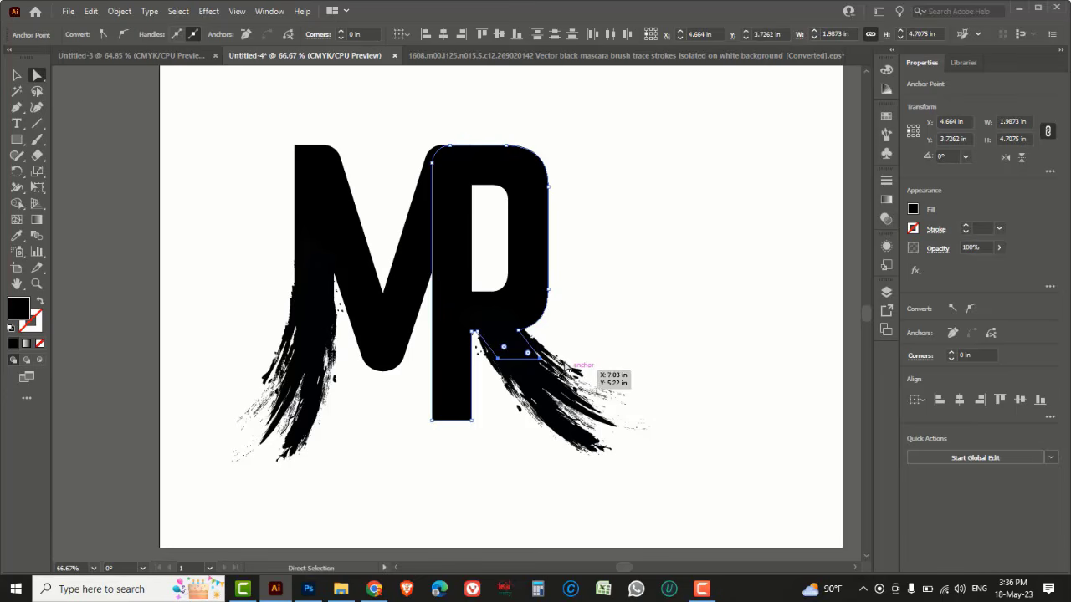
{"action": "left_click", "coordinate": [614, 352]}
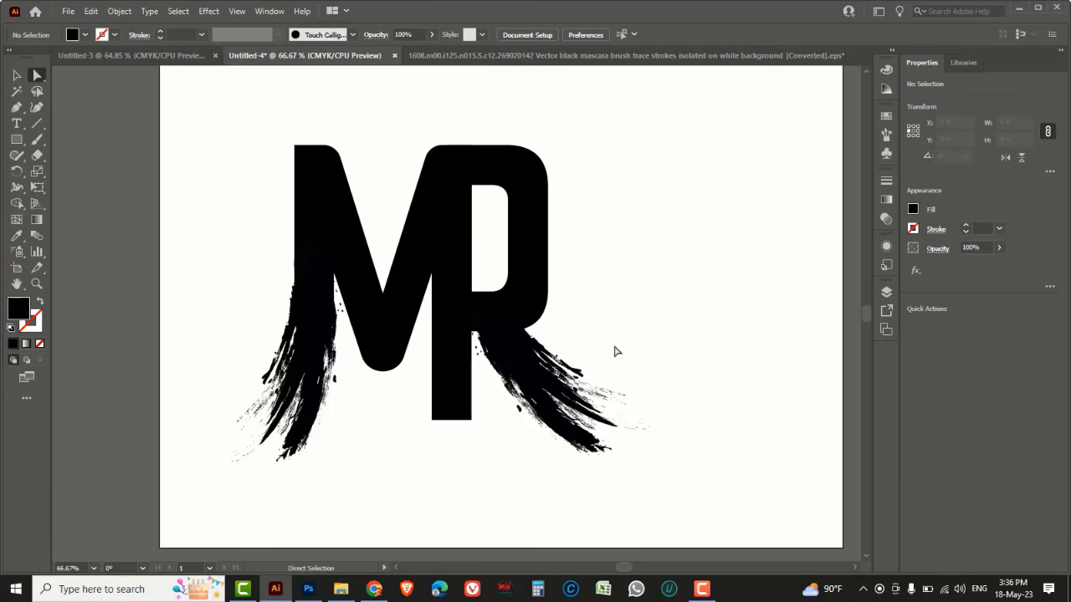
{"action": "left_click", "coordinate": [527, 358]}
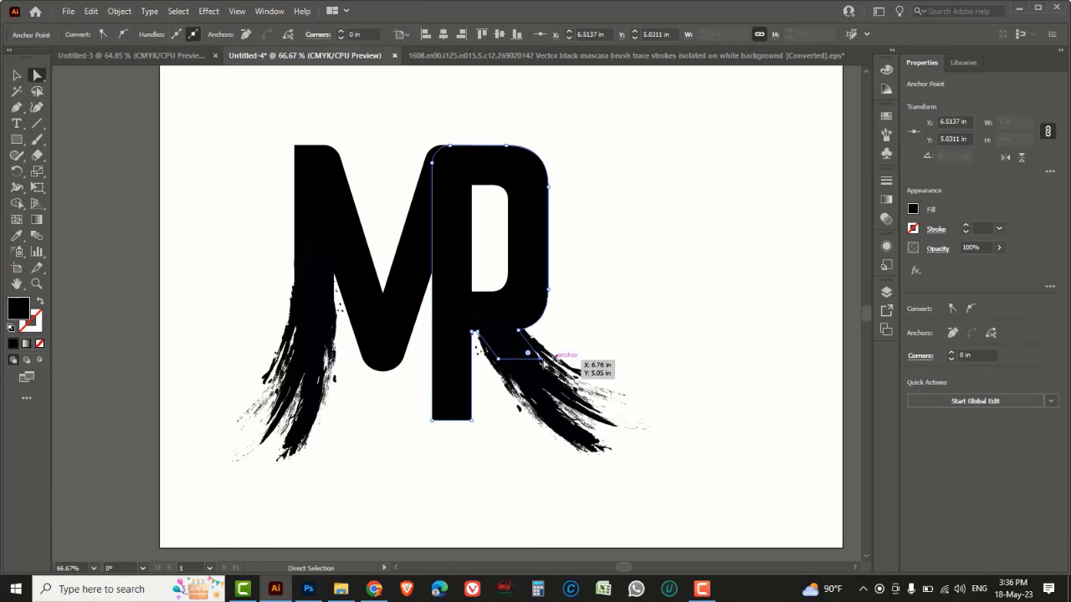
{"action": "left_click_drag", "start_coordinate": [542, 360], "coordinate": [520, 348]}
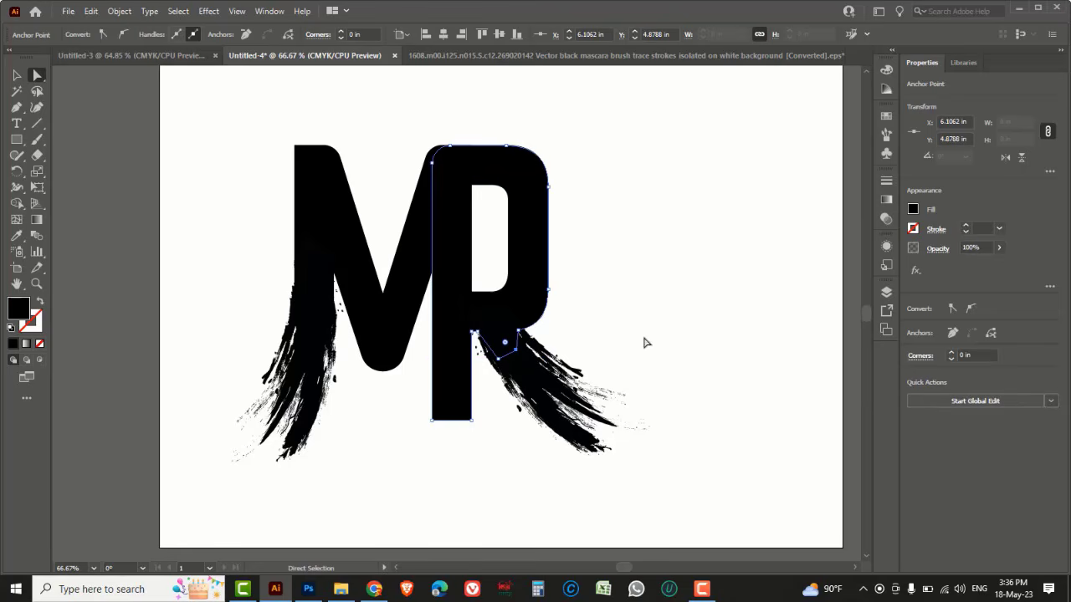
{"action": "left_click", "coordinate": [645, 341]}
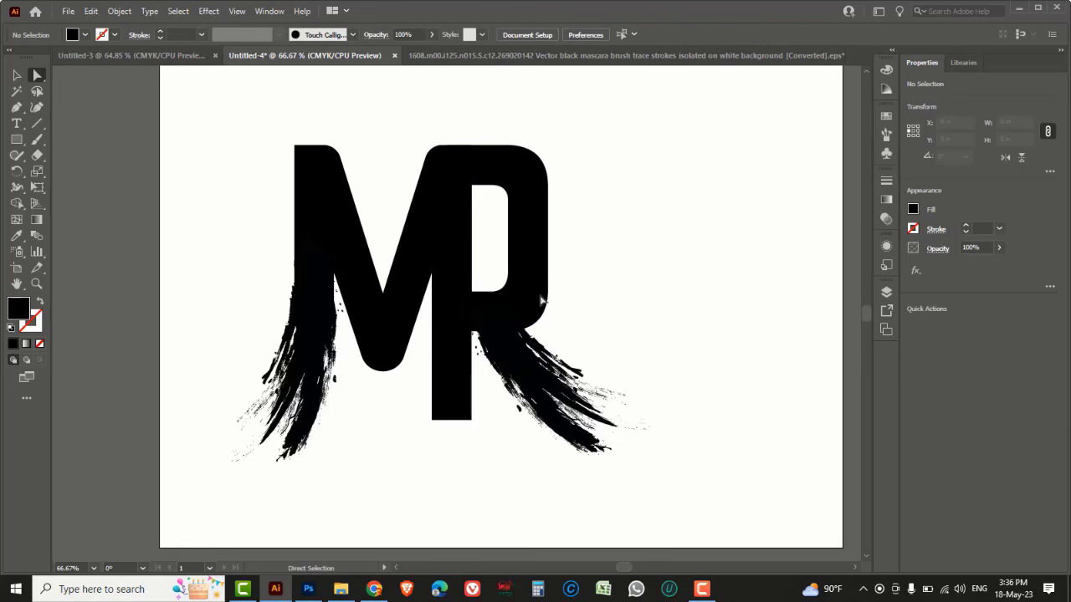
Unlock all objects and clear the selection
{"action": "left_click", "coordinate": [119, 11]}
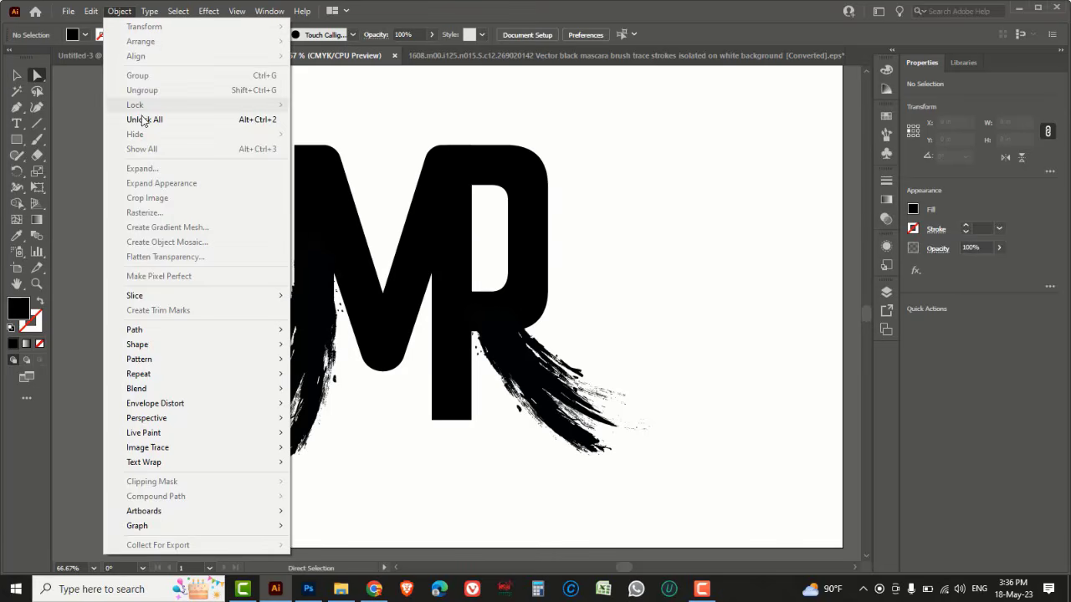
{"action": "left_click", "coordinate": [163, 121]}
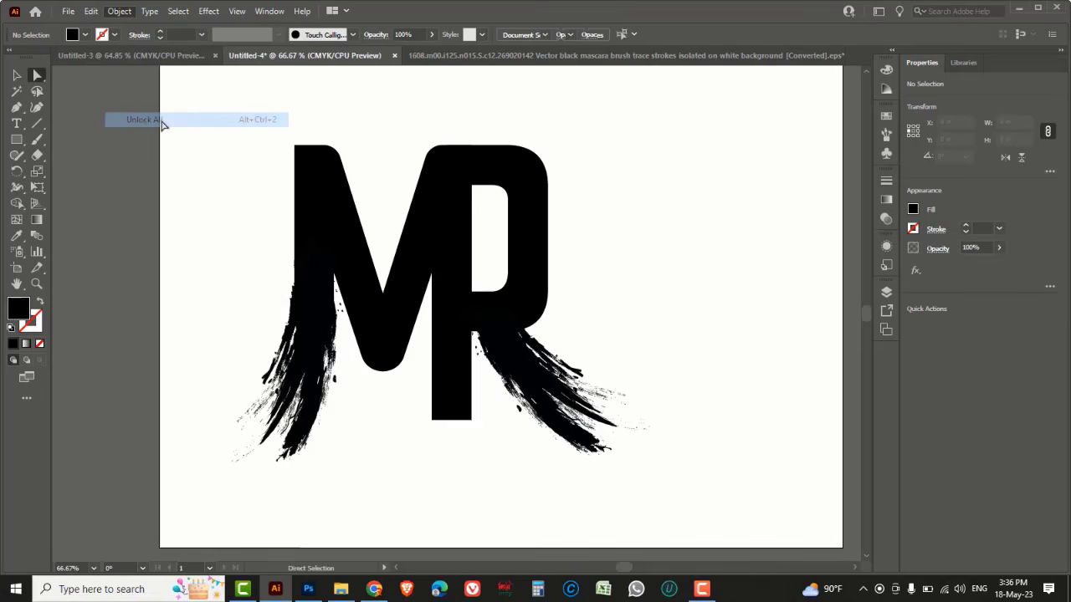
{"action": "left_click", "coordinate": [642, 207]}
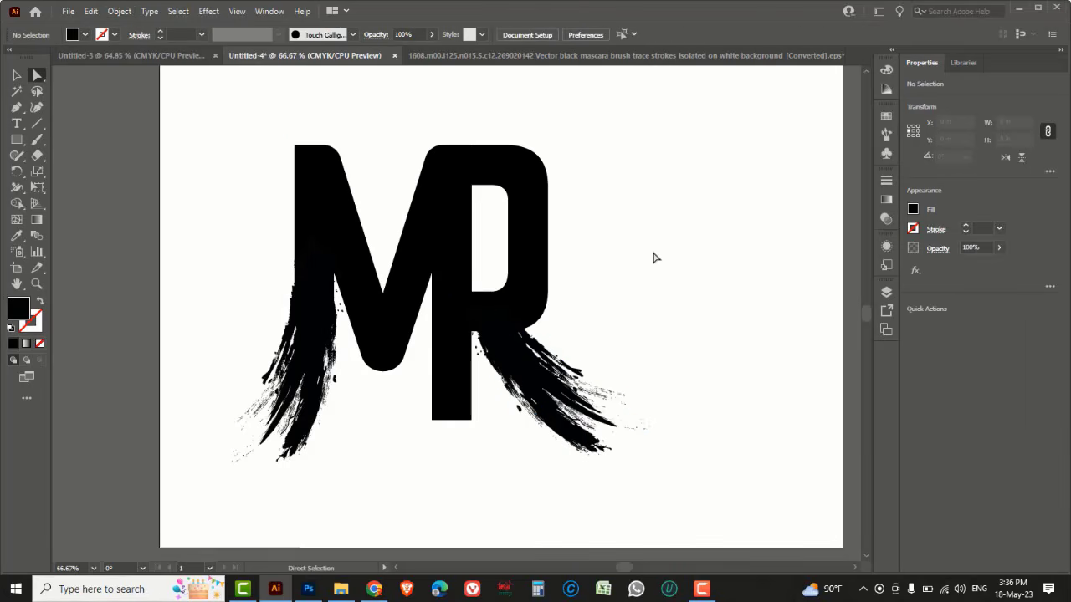
Unite the M letterform with its brush stroke using Pathfinder
{"action": "left_click", "coordinate": [17, 75]}
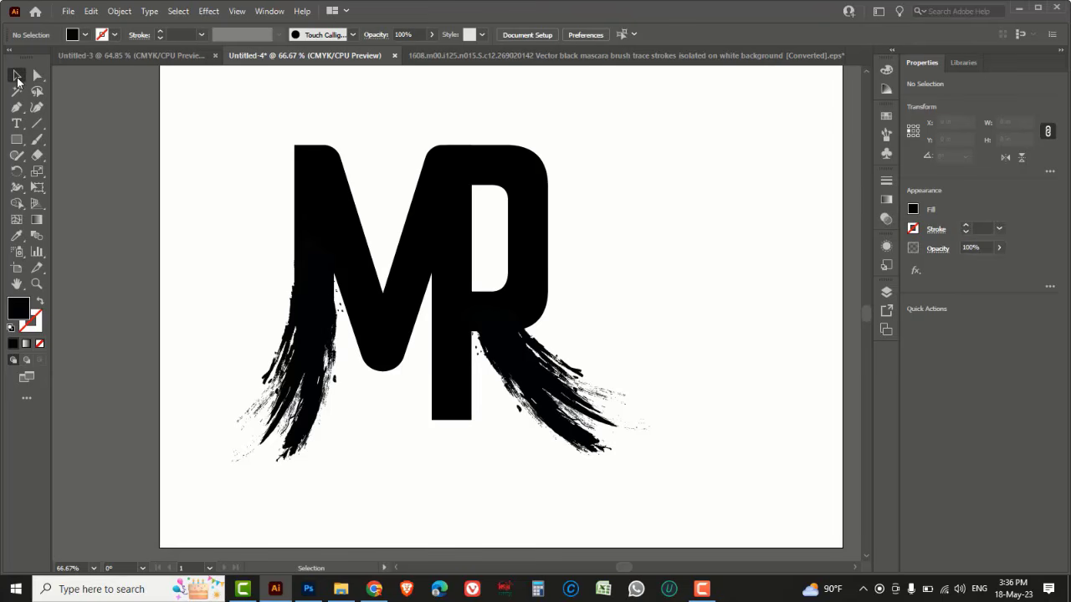
{"action": "left_click_drag", "start_coordinate": [239, 224], "coordinate": [332, 382]}
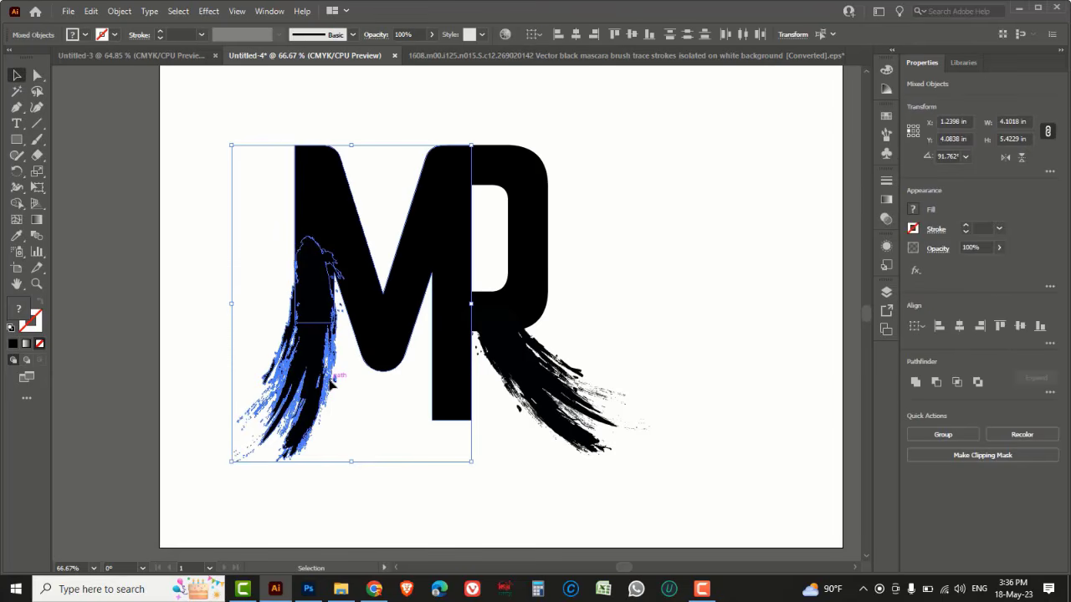
{"action": "left_click", "coordinate": [915, 383]}
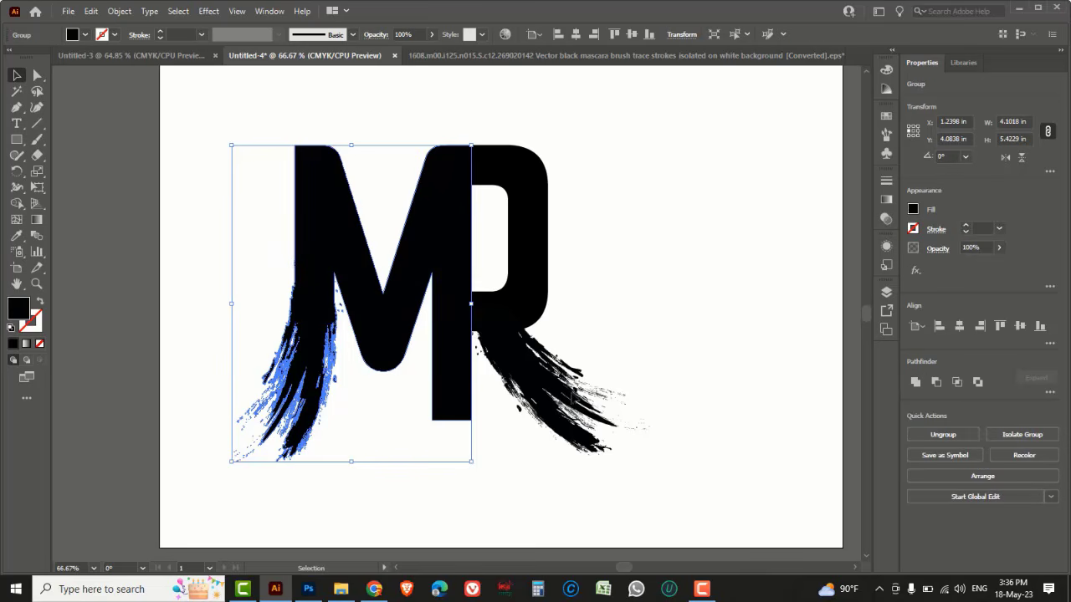
Unite the R letterform with its brush stroke using Pathfinder
{"action": "mouse_move", "coordinate": [649, 246]}
{"action": "left_mouse_down"}
{"action": "mouse_move", "coordinate": [575, 348]}
{"action": "mouse_move", "coordinate": [524, 449]}
{"action": "left_mouse_up"}
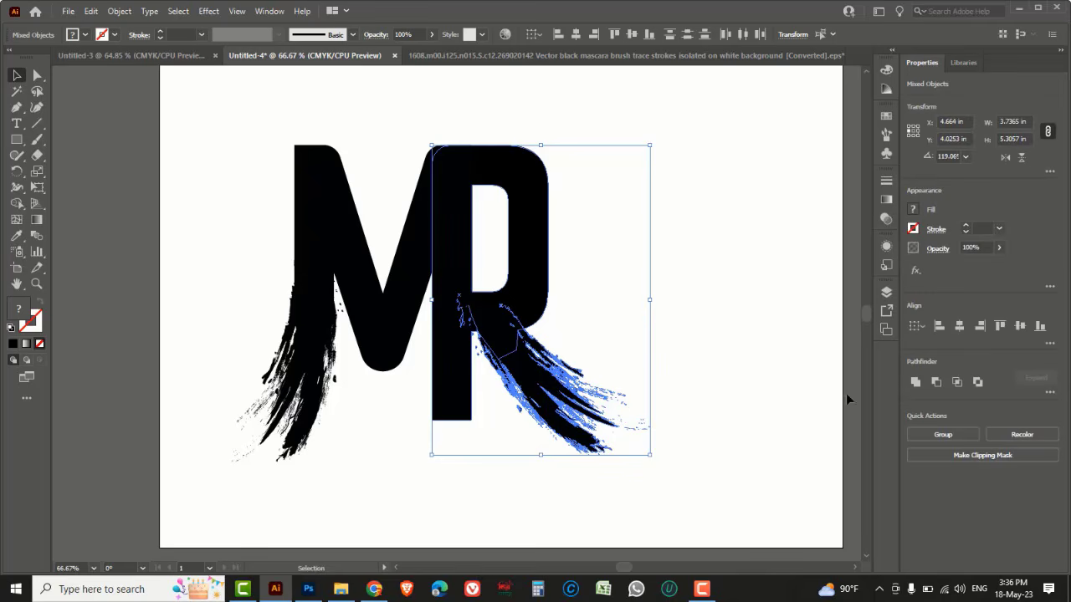
{"action": "left_click", "coordinate": [915, 384]}
{"action": "left_click", "coordinate": [713, 308]}
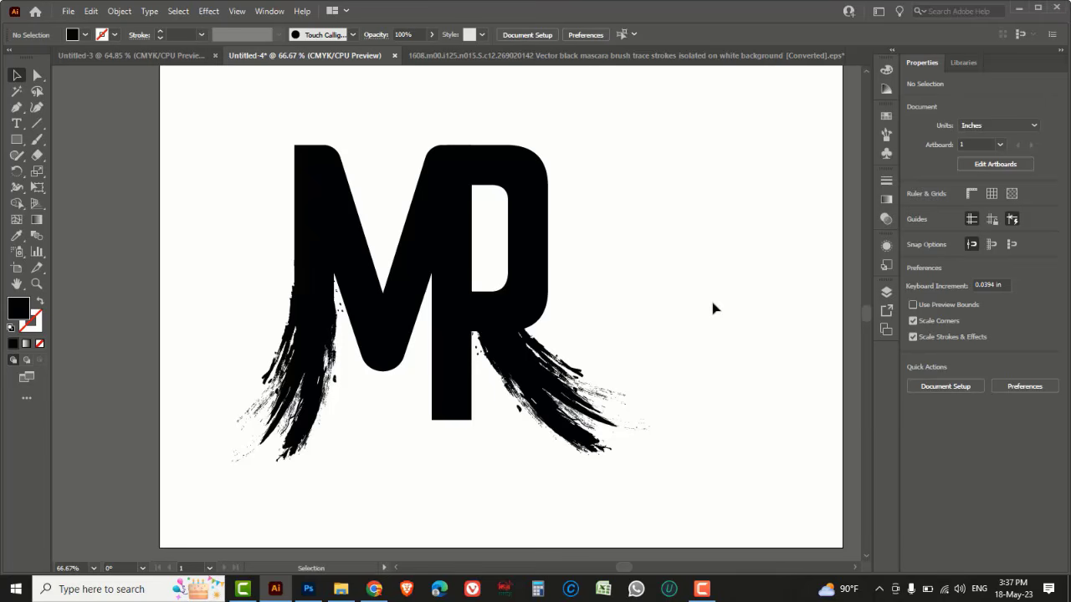
Apply a linear gradient fill to the combined M shape
{"action": "left_click_drag", "start_coordinate": [249, 125], "coordinate": [348, 290]}
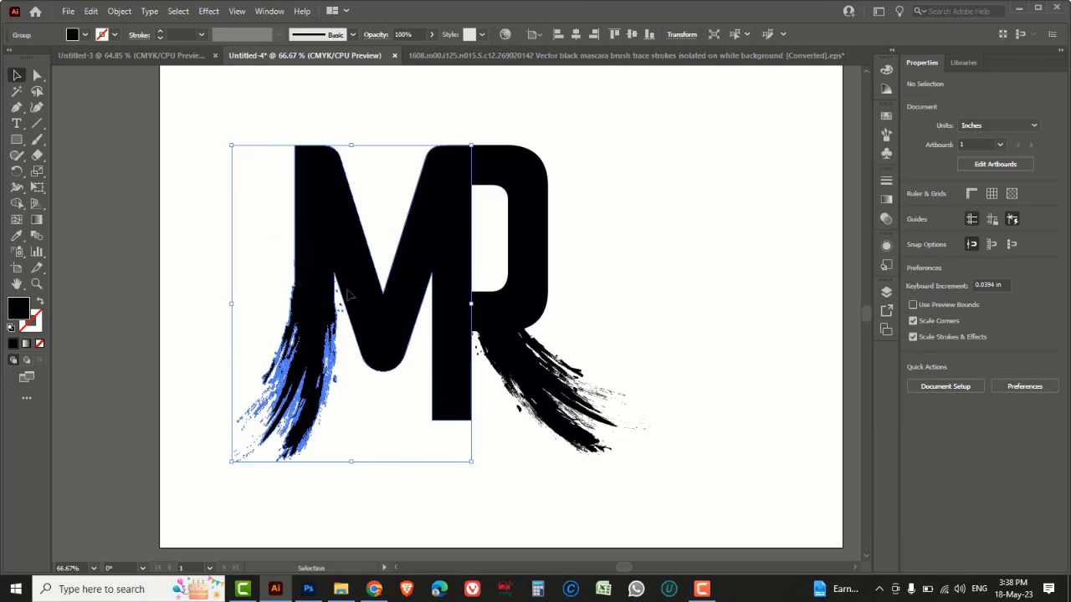
{"action": "left_click", "coordinate": [885, 200]}
{"action": "left_click", "coordinate": [779, 276]}
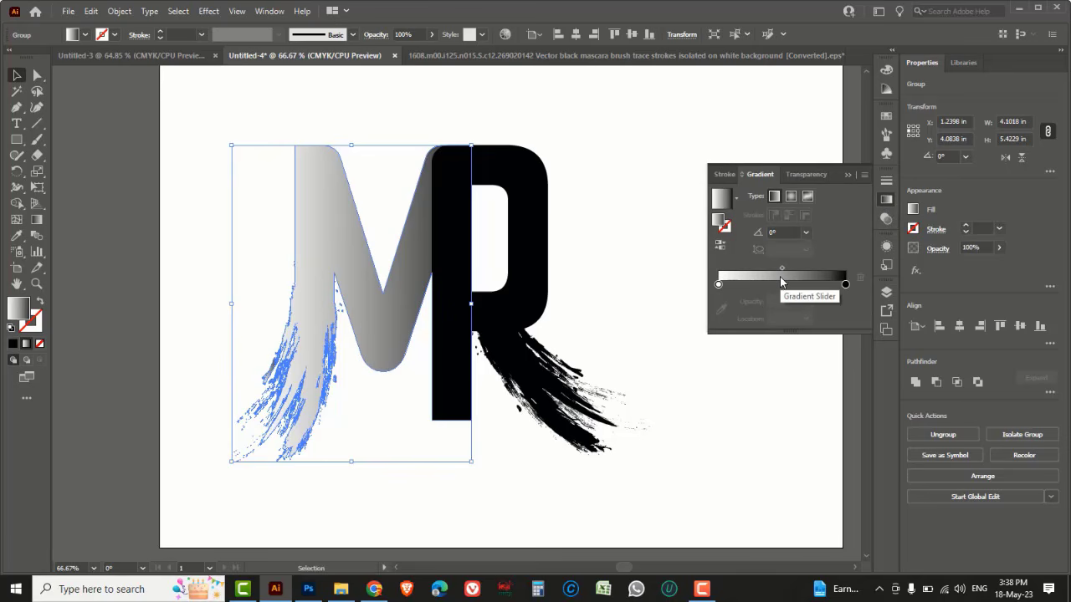
Set the gradient's right stop to red, with black at about 32%
{"action": "double_click", "coordinate": [845, 285]}
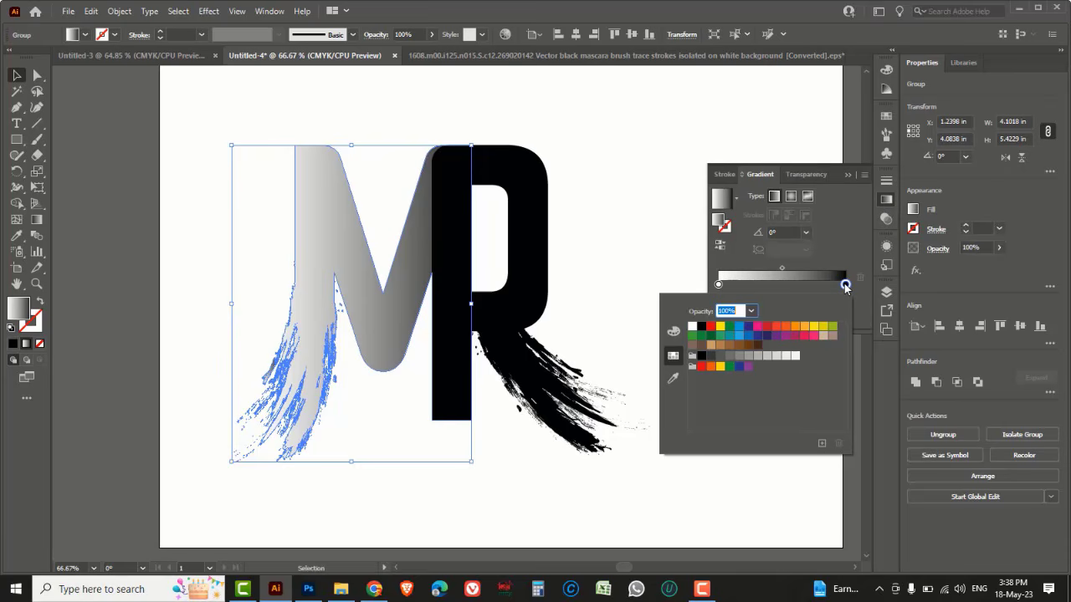
{"action": "left_click", "coordinate": [711, 326]}
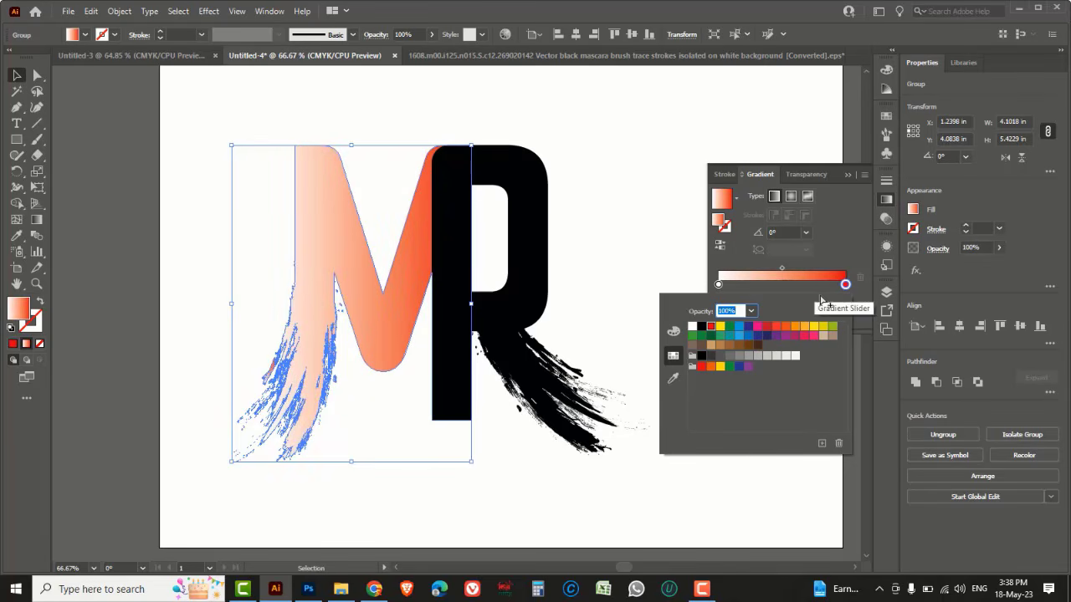
{"action": "left_click", "coordinate": [673, 332]}
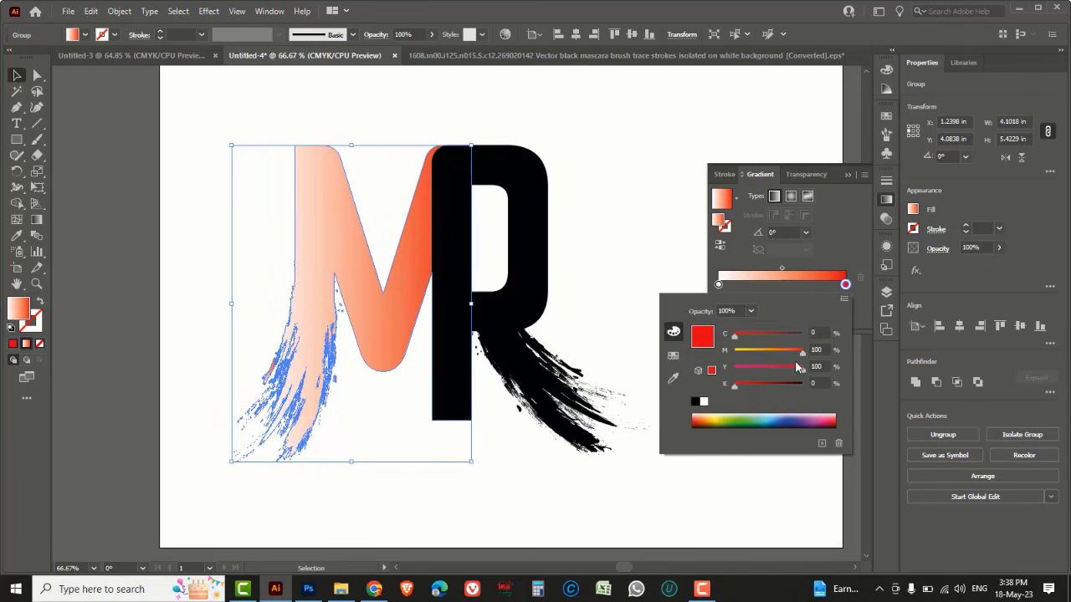
{"action": "left_click", "coordinate": [738, 385]}
{"action": "left_click_drag", "start_coordinate": [742, 384], "coordinate": [756, 384]}
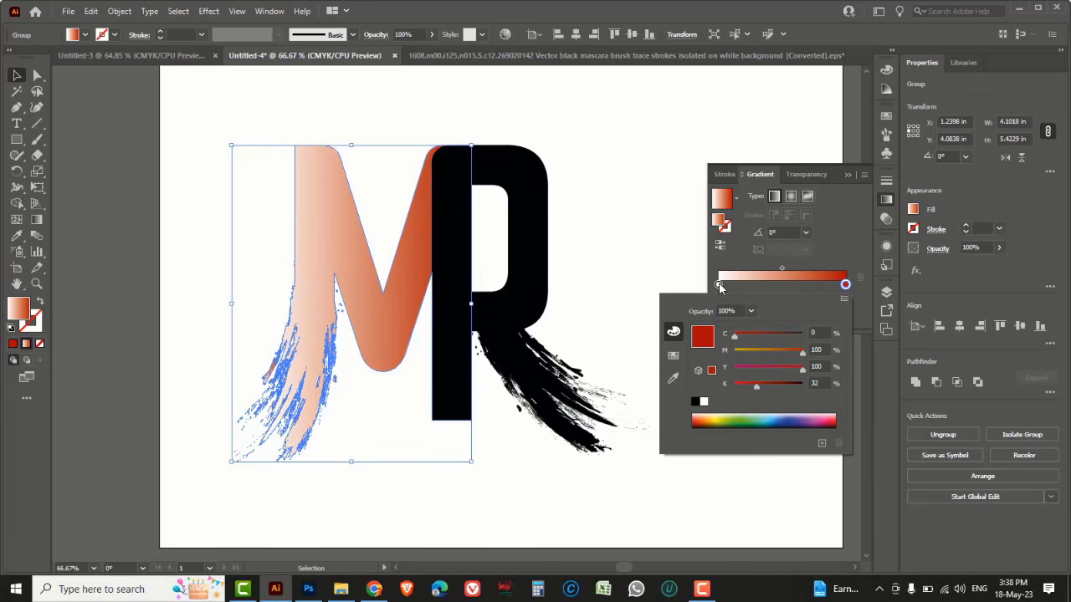
Set the gradient's left stop to red, with cyan about 12% and black about 43%
{"action": "left_click", "coordinate": [719, 284]}
{"action": "double_click", "coordinate": [719, 284]}
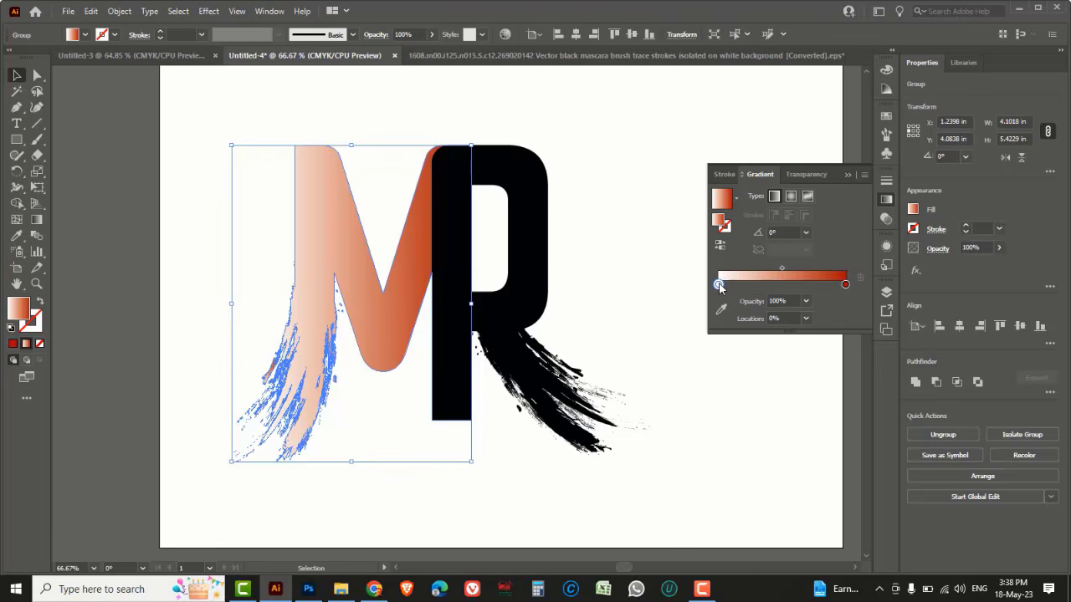
{"action": "left_click", "coordinate": [673, 357]}
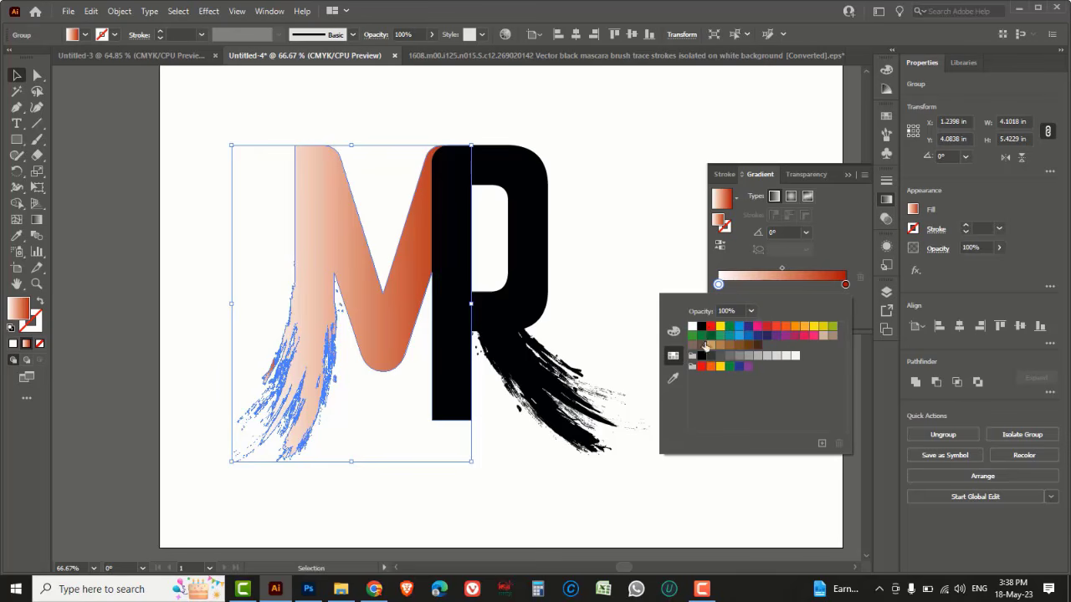
{"action": "left_click", "coordinate": [710, 327]}
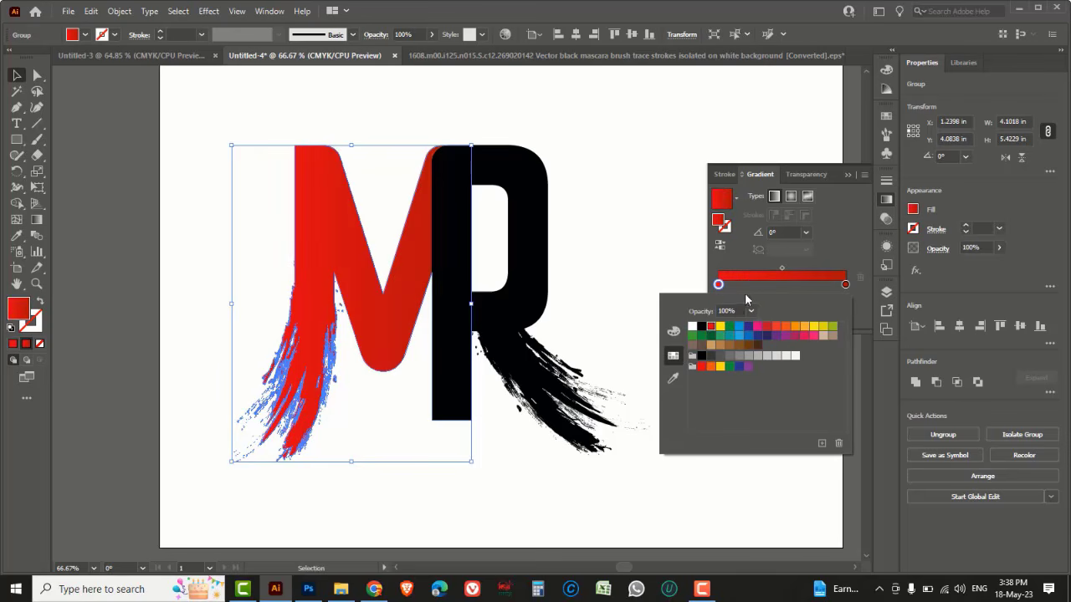
{"action": "left_click", "coordinate": [673, 332]}
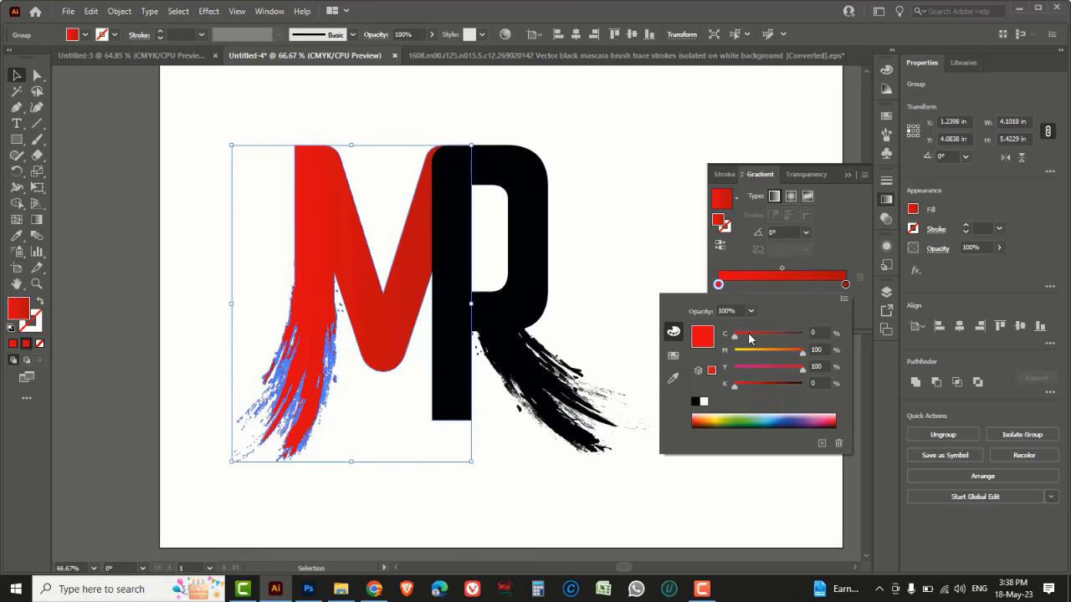
{"action": "left_click_drag", "start_coordinate": [735, 336], "coordinate": [743, 337]}
{"action": "left_click_drag", "start_coordinate": [733, 386], "coordinate": [764, 385]}
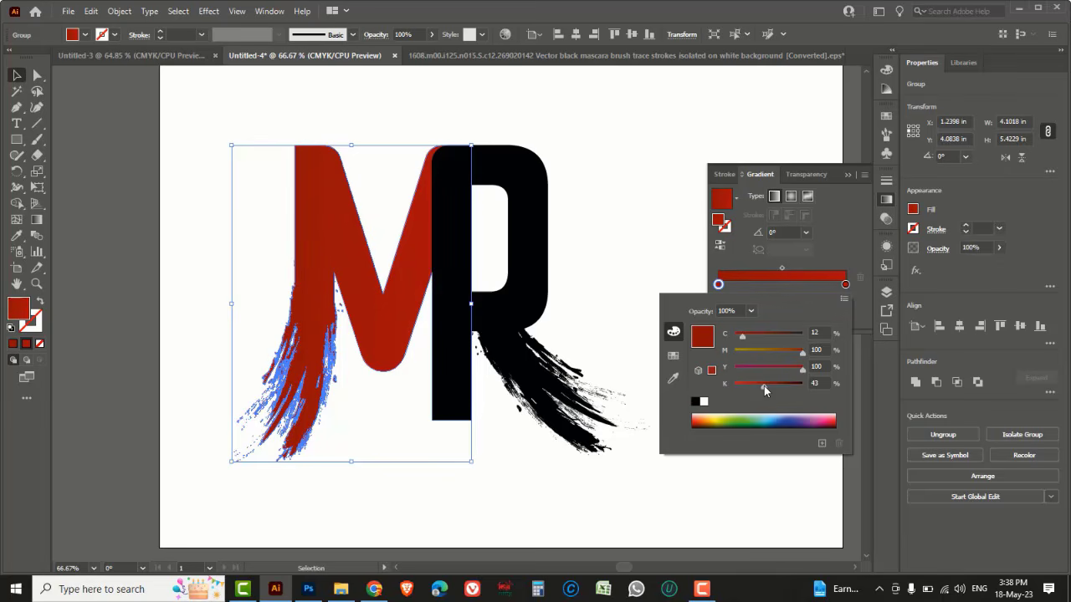
Lighten the gradient's right stop by lowering its black to about 15%
{"action": "left_click", "coordinate": [845, 285]}
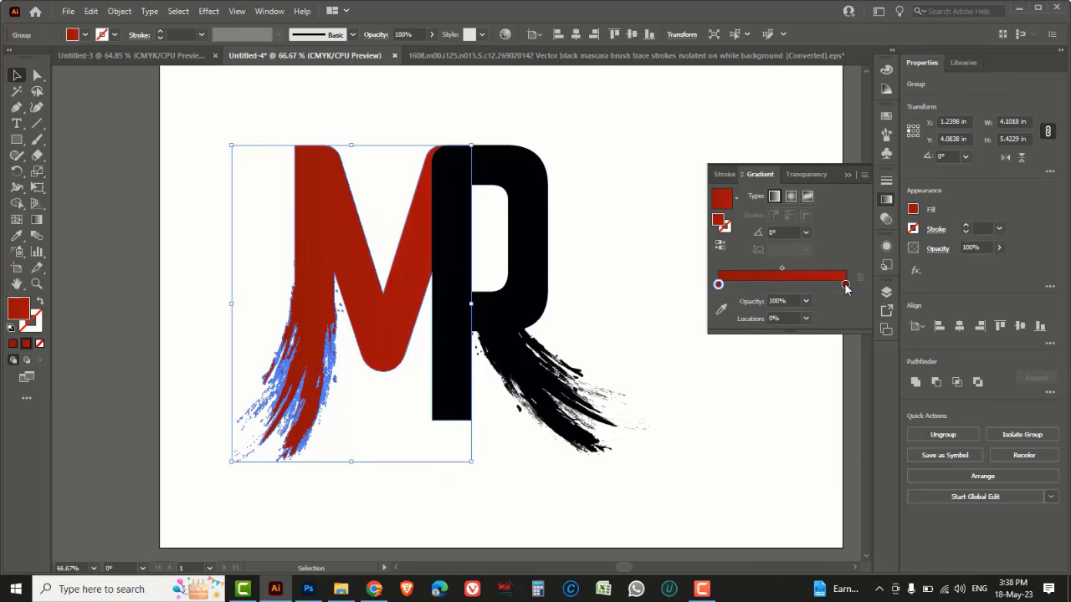
{"action": "left_click", "coordinate": [845, 285]}
{"action": "double_click", "coordinate": [845, 285]}
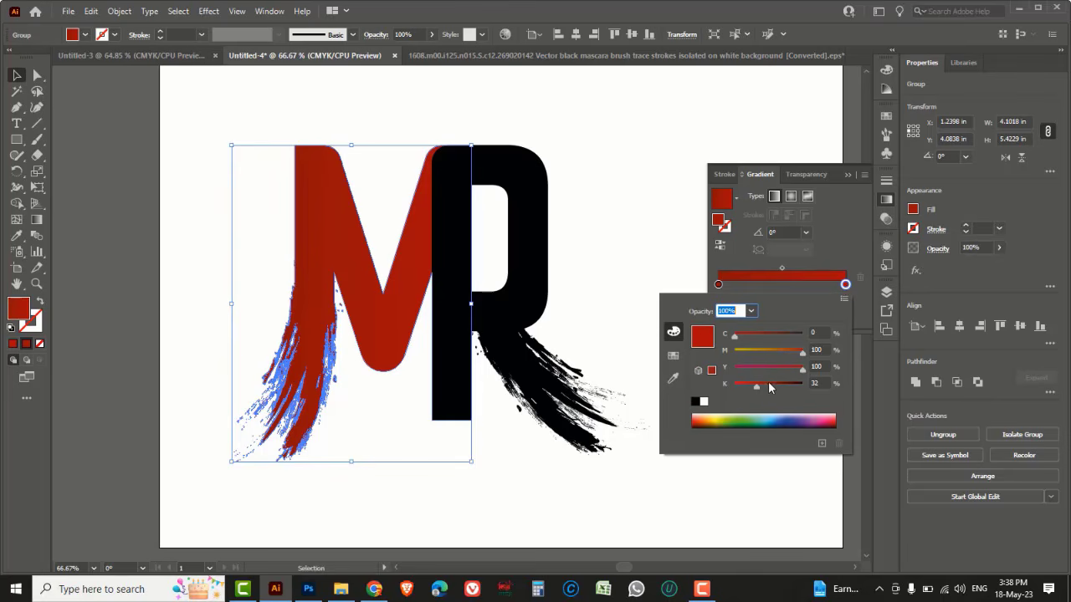
{"action": "left_click_drag", "start_coordinate": [754, 387], "coordinate": [744, 386]}
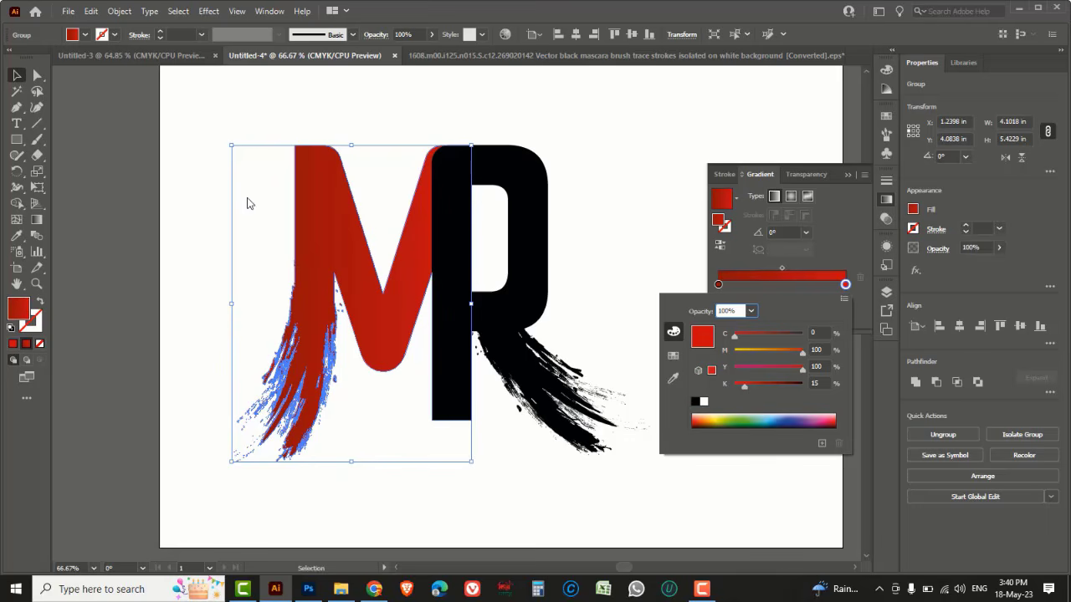
Redraw the M's gradient diagonally at about -35° with the Gradient tool
{"action": "left_click", "coordinate": [17, 76]}
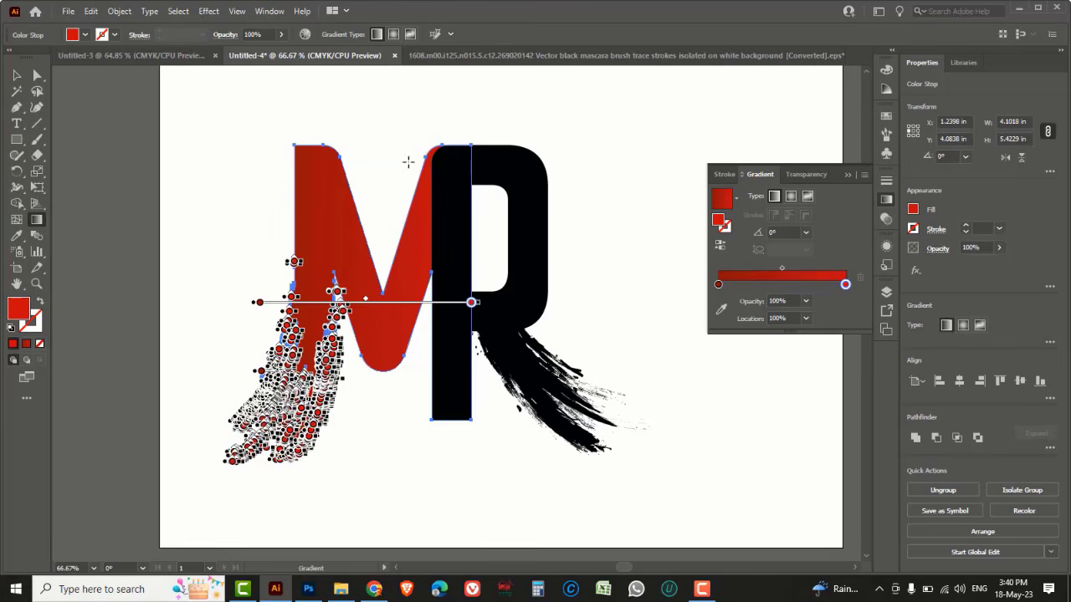
{"action": "left_click_drag", "start_coordinate": [412, 156], "coordinate": [264, 331]}
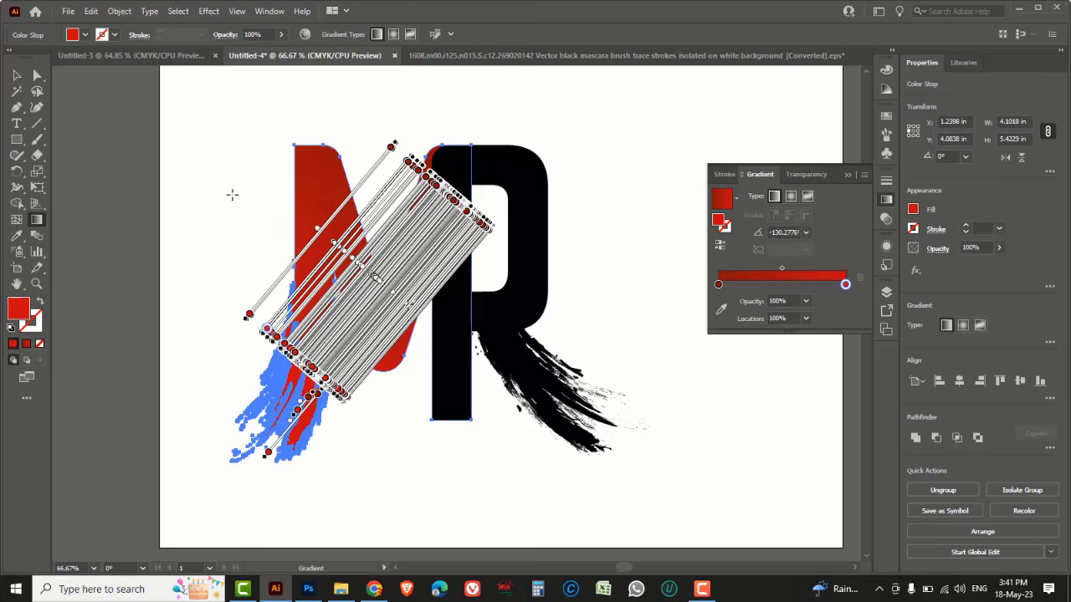
{"action": "left_click_drag", "start_coordinate": [227, 192], "coordinate": [440, 339]}
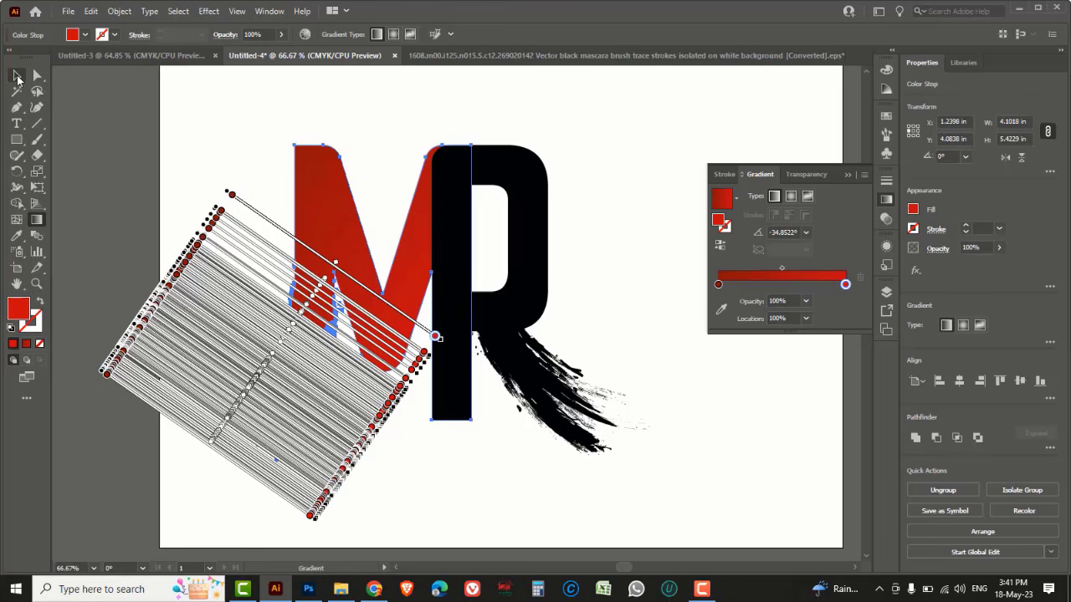
{"action": "left_click", "coordinate": [16, 77]}
{"action": "left_click", "coordinate": [196, 139]}
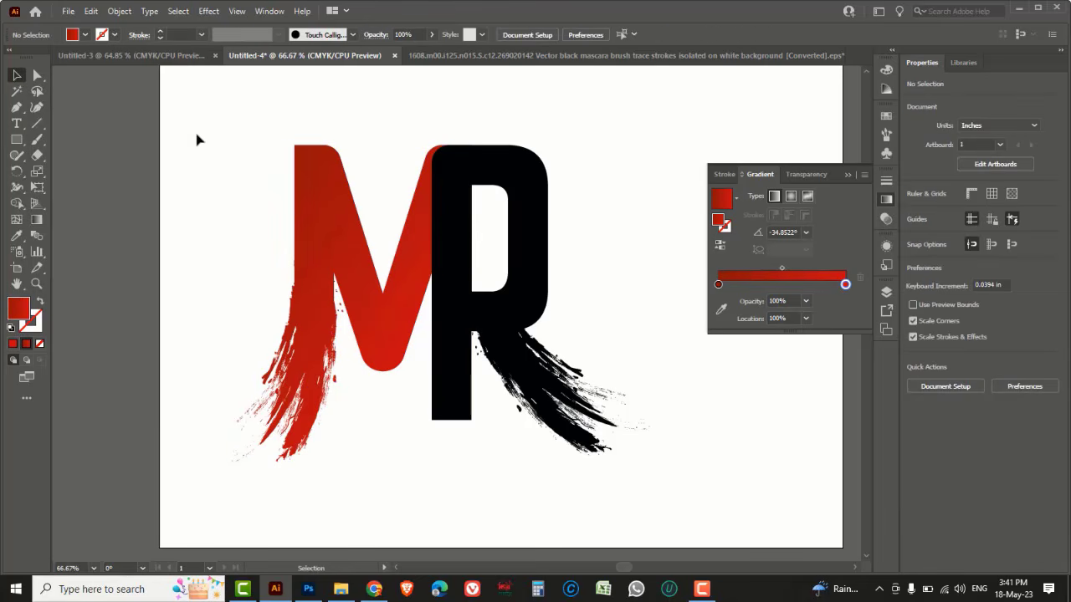
Switch to the web browser and open Google
{"action": "left_click", "coordinate": [512, 288]}
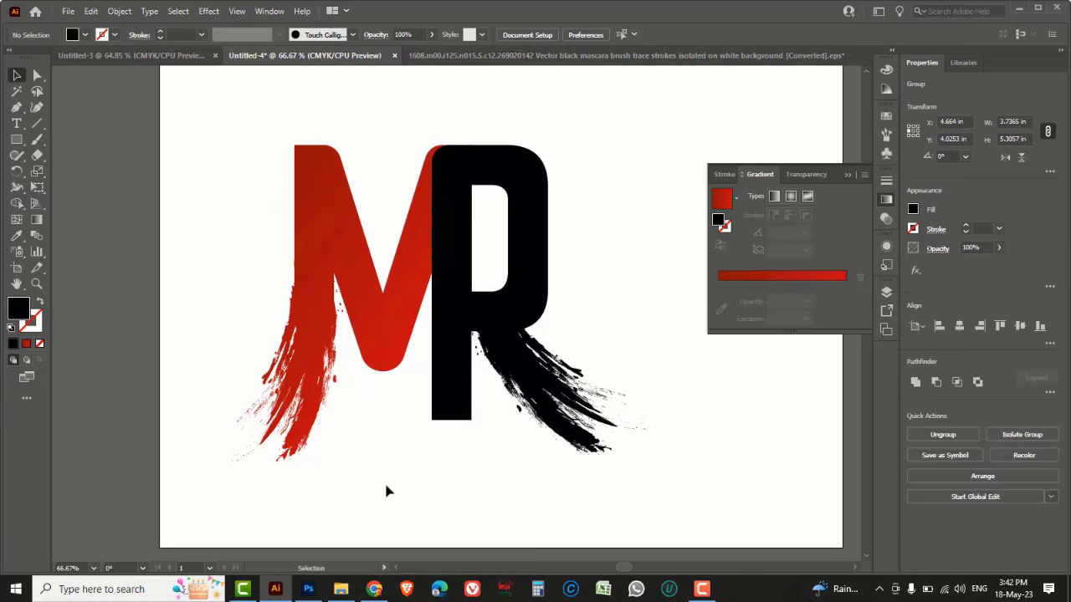
{"action": "left_click", "coordinate": [374, 589]}
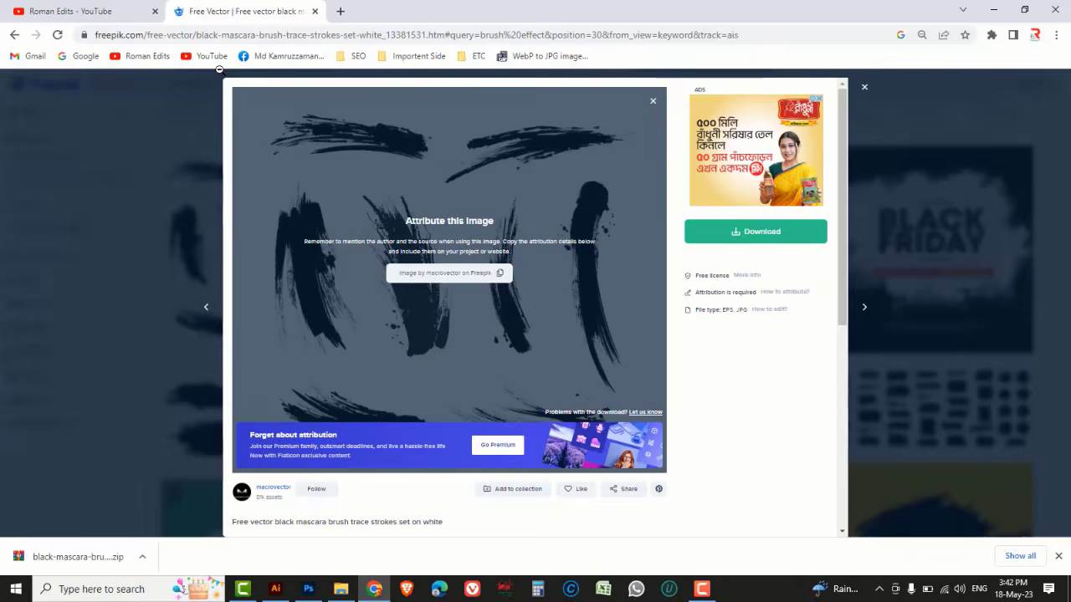
{"action": "left_click", "coordinate": [92, 59]}
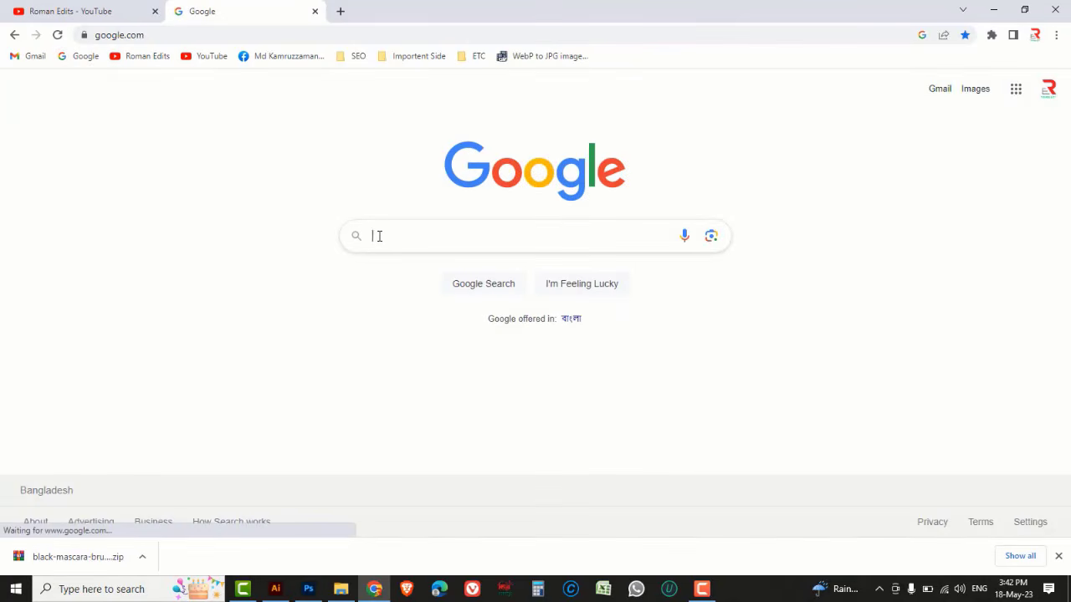
Search Google Images for gold background
{"action": "left_click", "coordinate": [378, 236]}
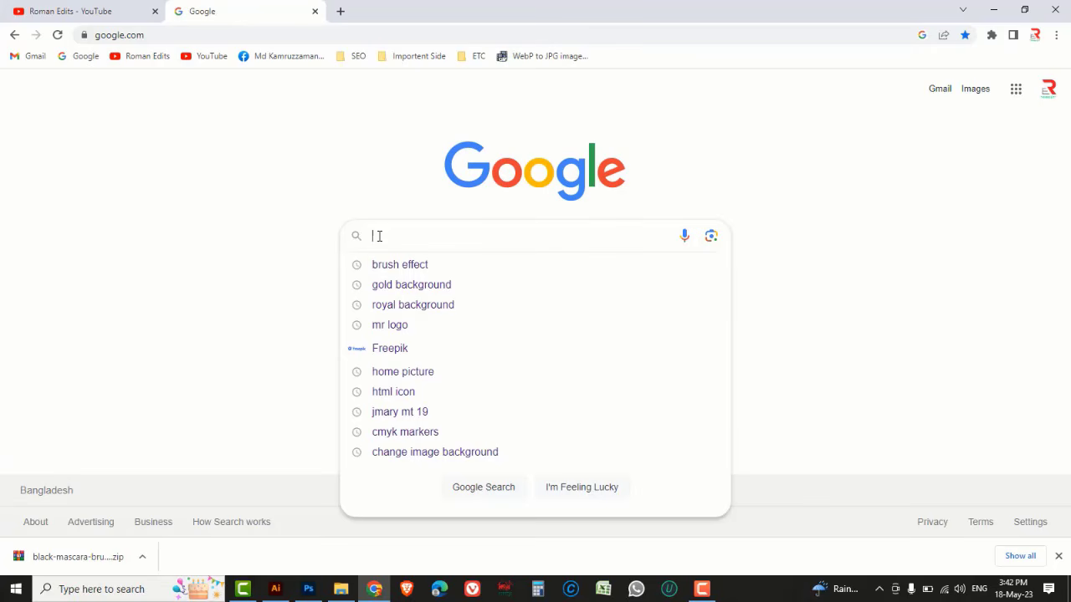
{"action": "type", "text": "go"}
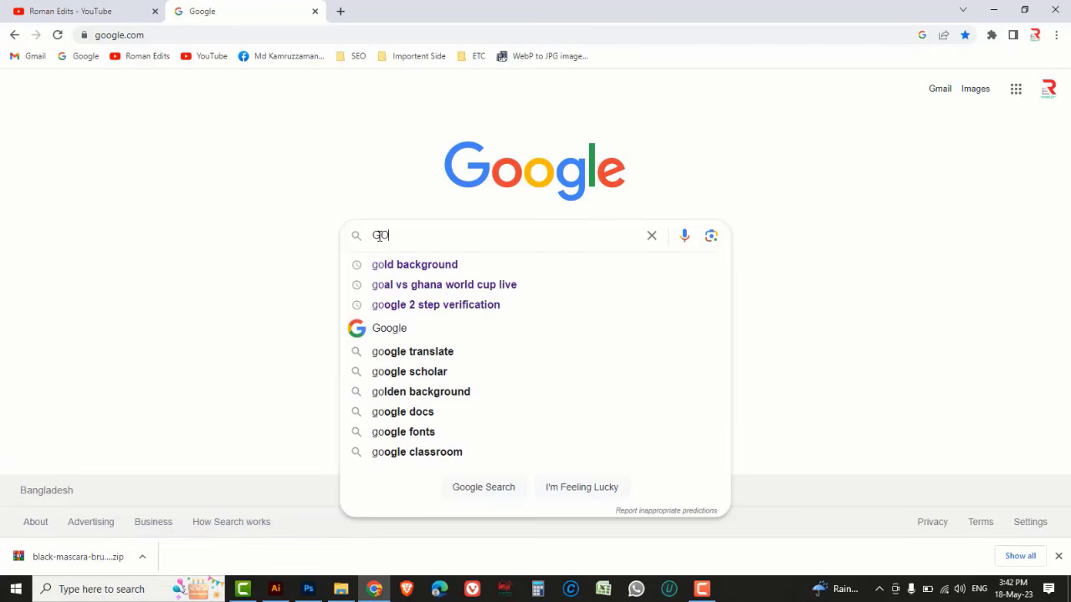
{"action": "type", "text": "LD"}
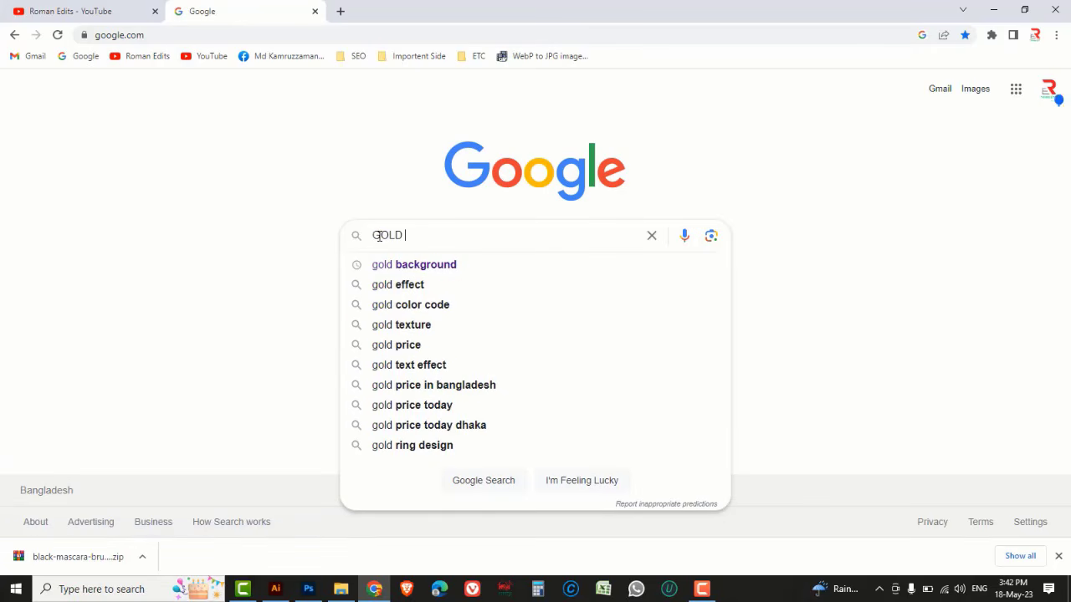
{"action": "left_click", "coordinate": [416, 265]}
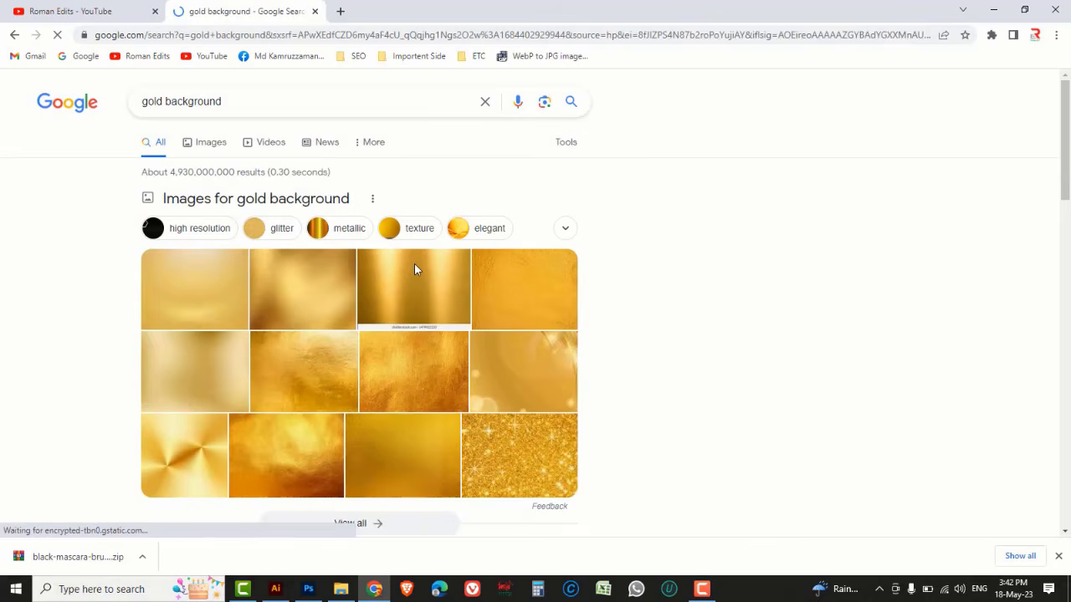
{"action": "left_click", "coordinate": [216, 146]}
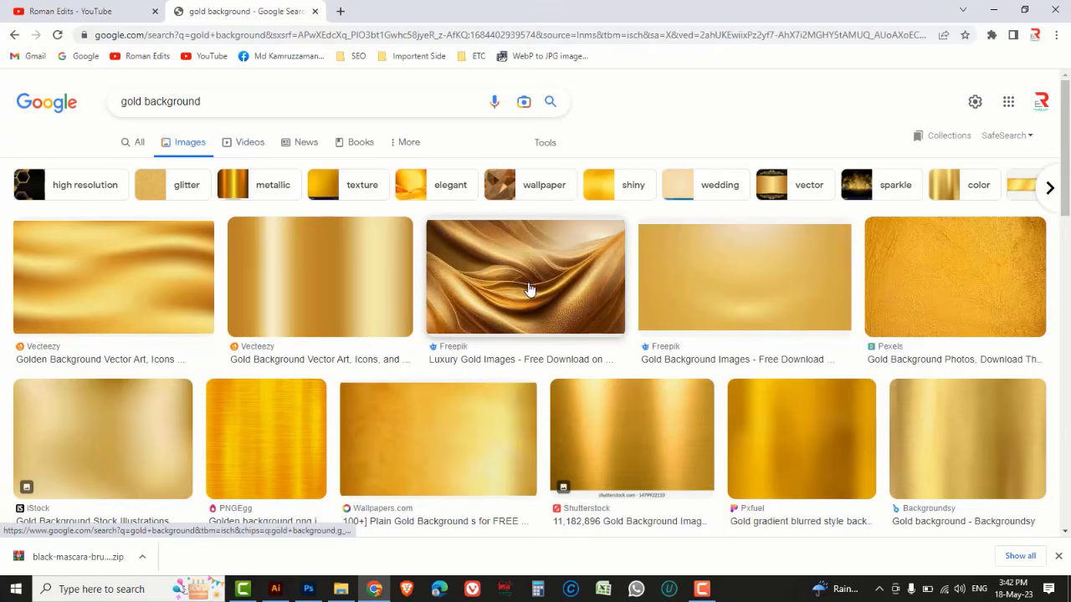
Open a Pexels gold background result, browse the gold photos and download the yellow textured surface photo
{"action": "left_click", "coordinate": [927, 276]}
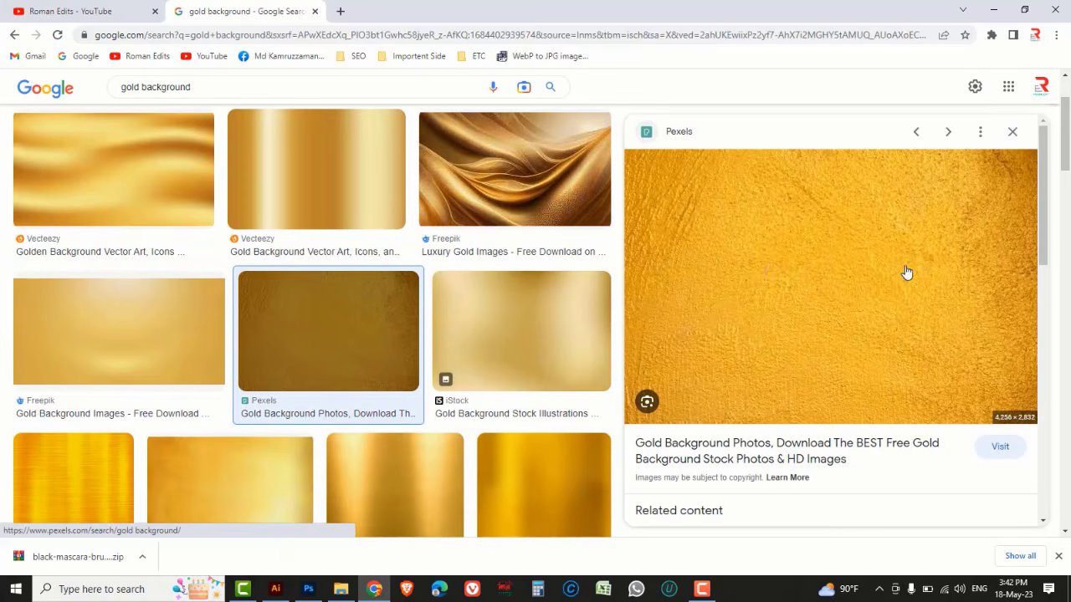
{"action": "left_click", "coordinate": [813, 264]}
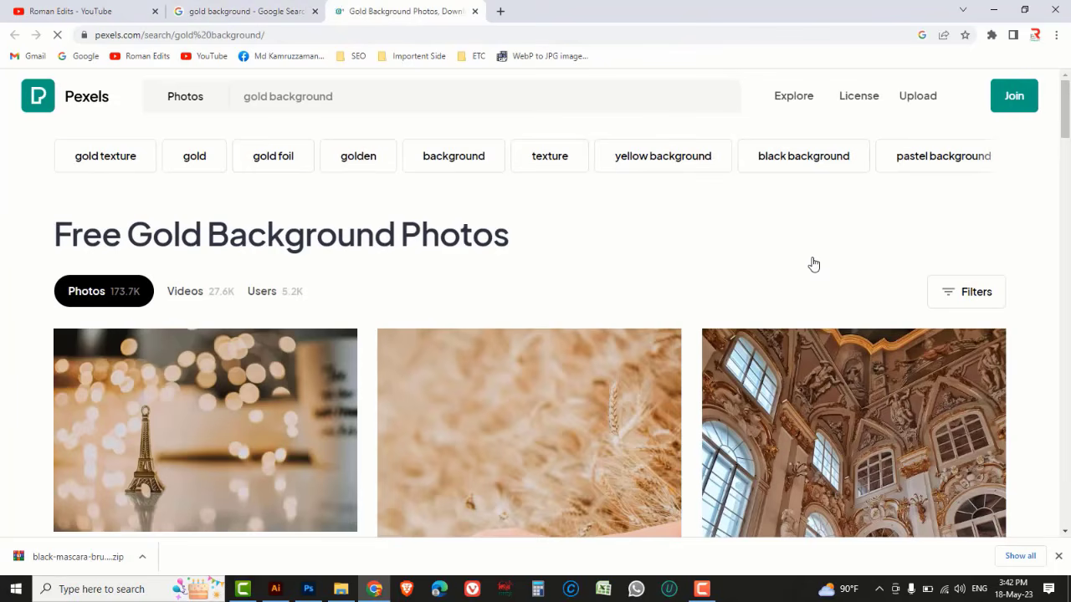
{"action": "scroll", "coordinate": [644, 250], "scroll_direction": "down", "scroll_amount": 5}
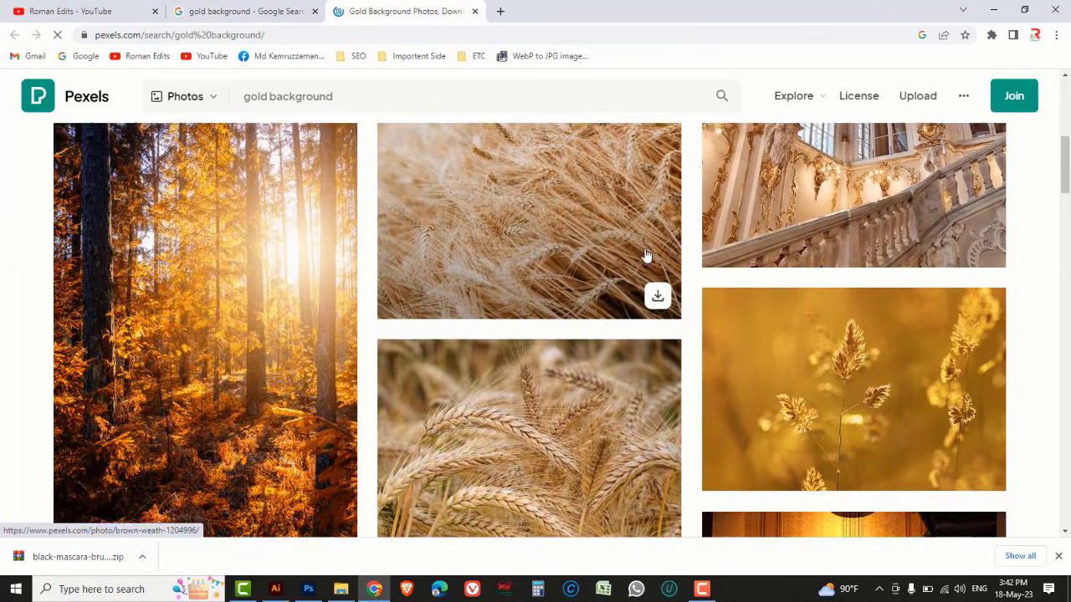
{"action": "scroll", "coordinate": [644, 255], "scroll_direction": "down", "scroll_amount": 10}
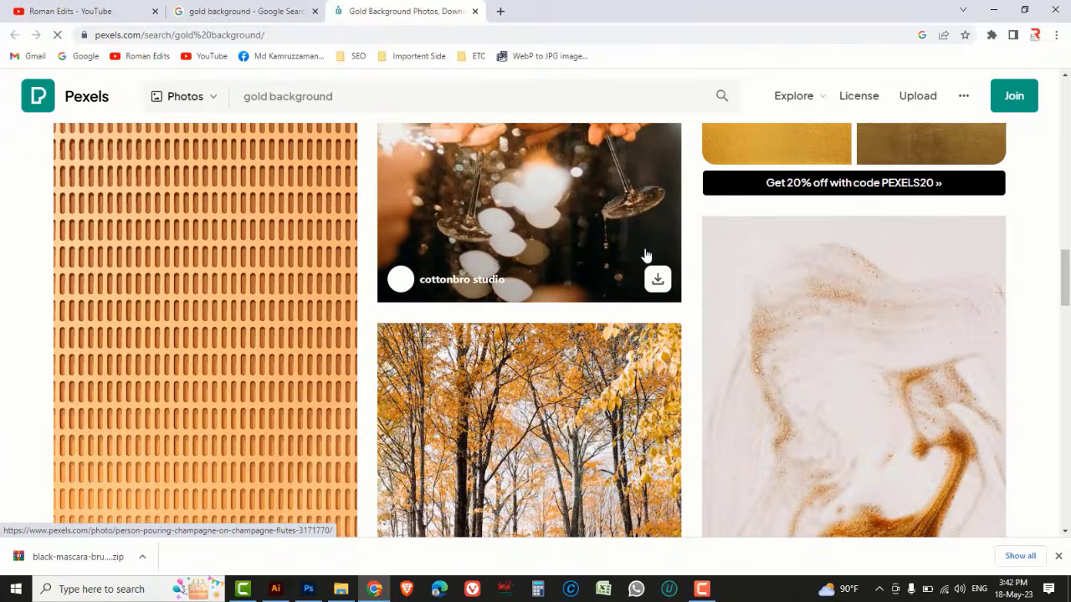
{"action": "scroll", "coordinate": [645, 254], "scroll_direction": "down", "scroll_amount": 10}
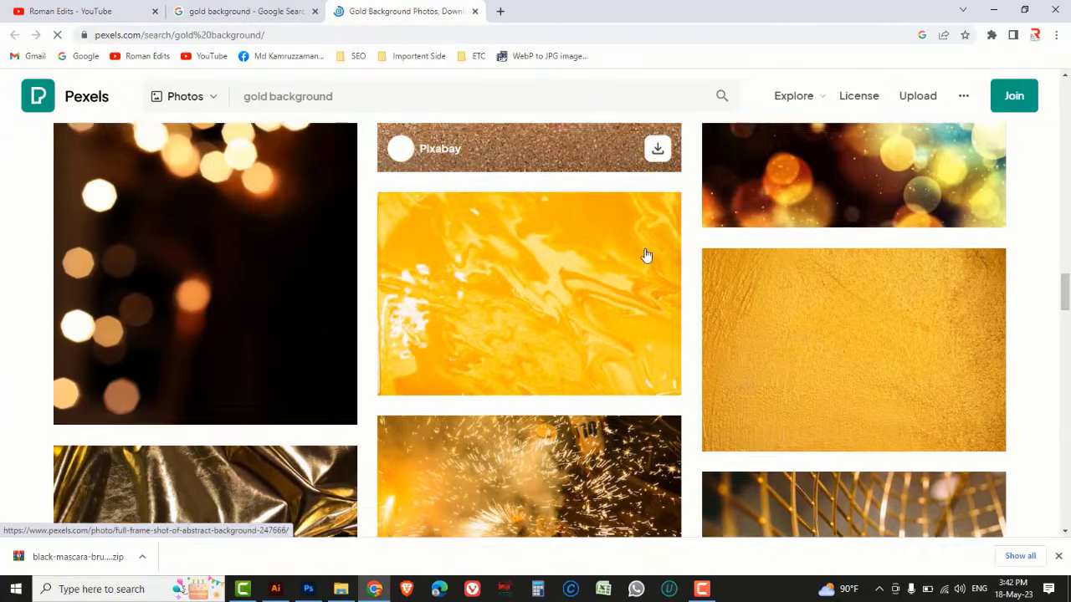
{"action": "scroll", "coordinate": [645, 254], "scroll_direction": "down", "scroll_amount": 2}
{"action": "left_click", "coordinate": [781, 243]}
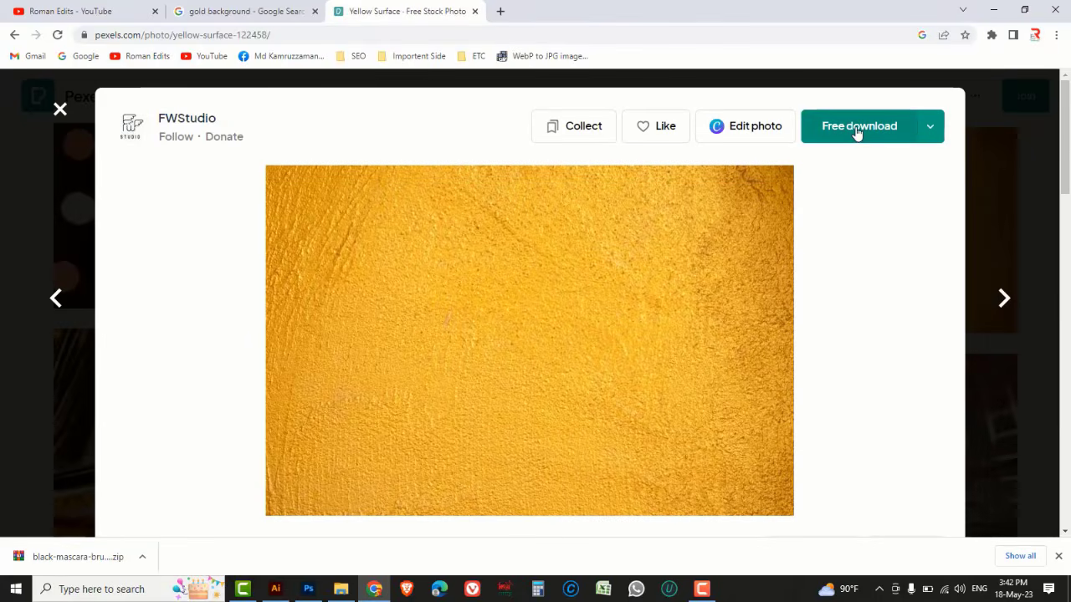
{"action": "left_click", "coordinate": [857, 134]}
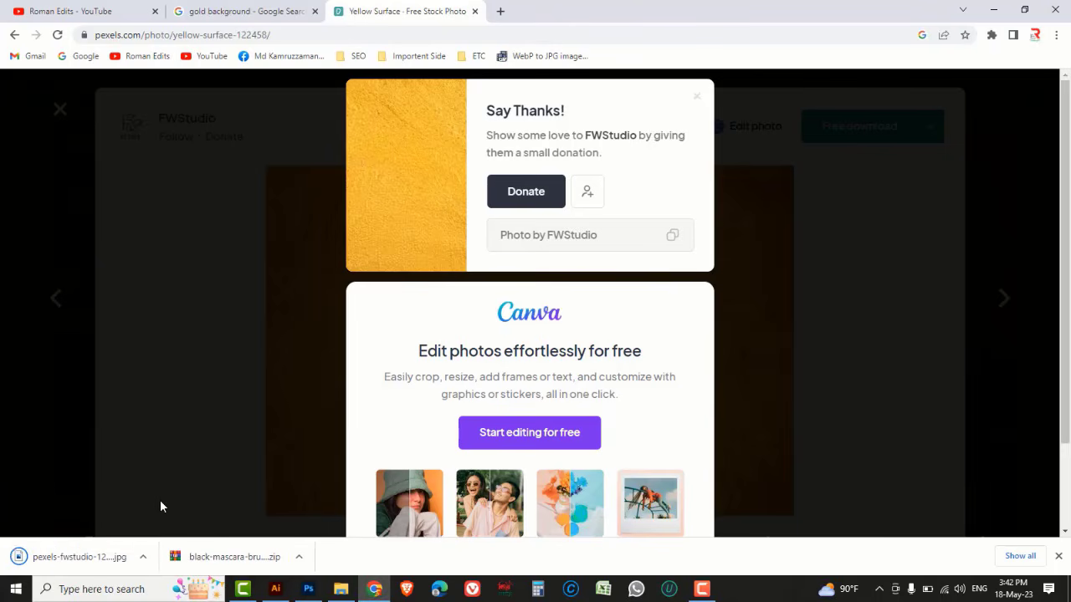
Switch to Illustrator and open the downloaded pexels-fwstudio-122458 image from the Downloads folder
{"action": "left_click", "coordinate": [276, 594]}
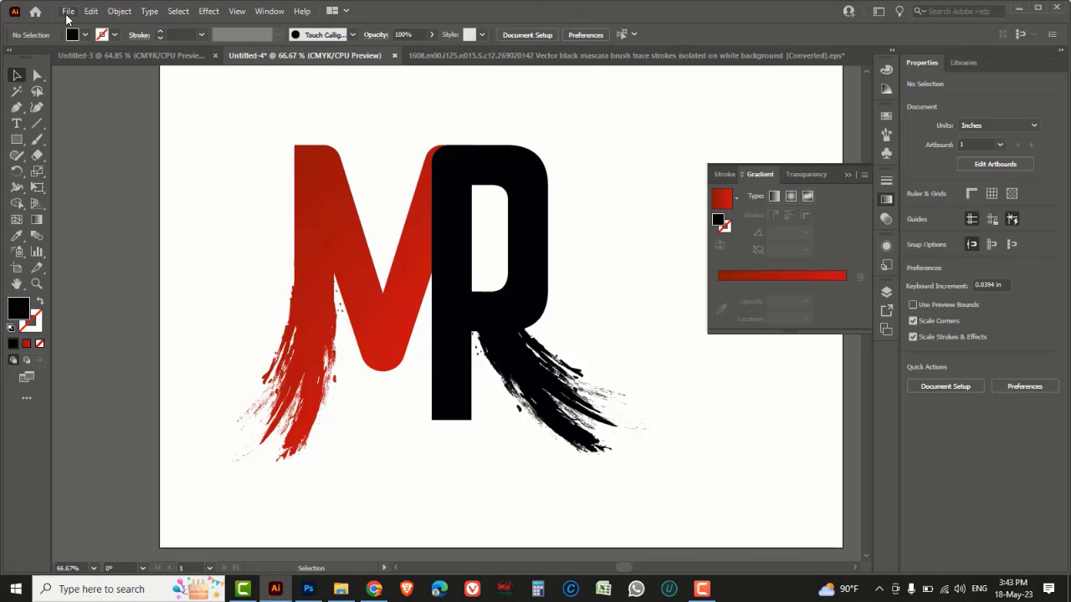
{"action": "left_click", "coordinate": [68, 12]}
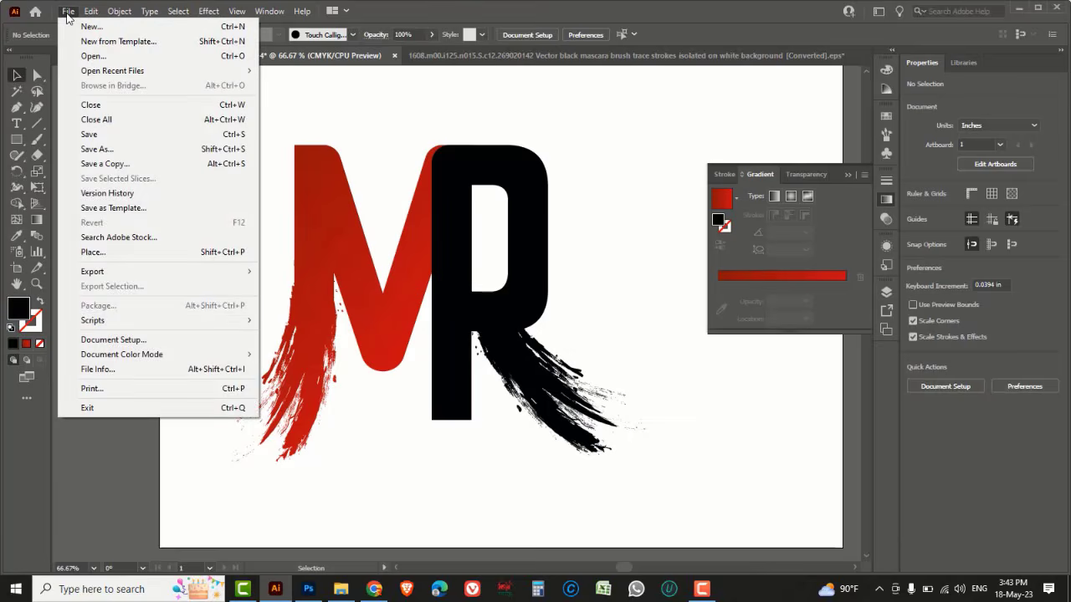
{"action": "left_click", "coordinate": [89, 55]}
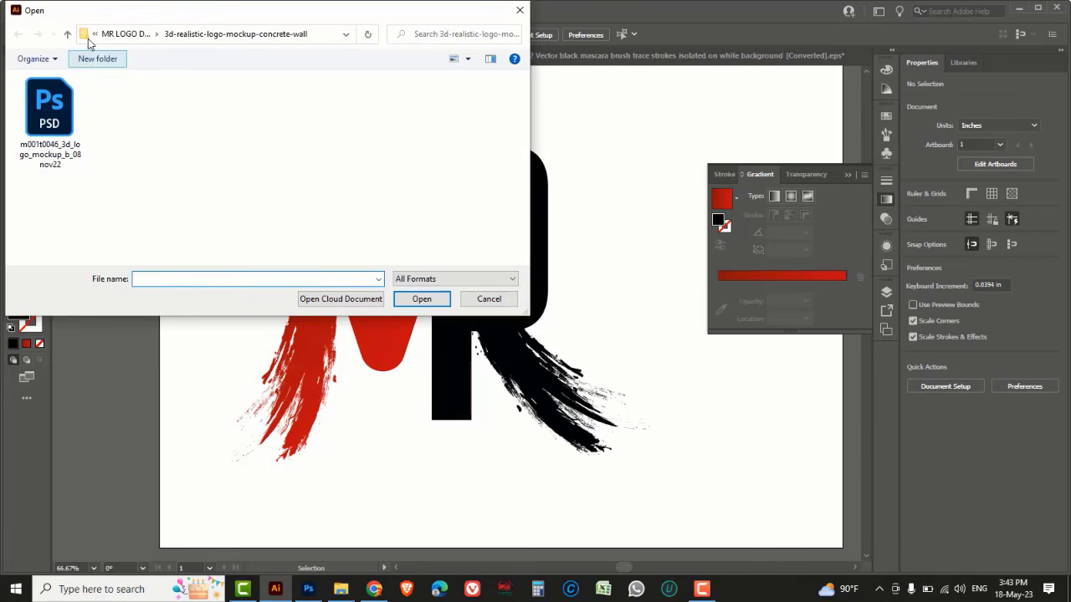
{"action": "left_click", "coordinate": [68, 34]}
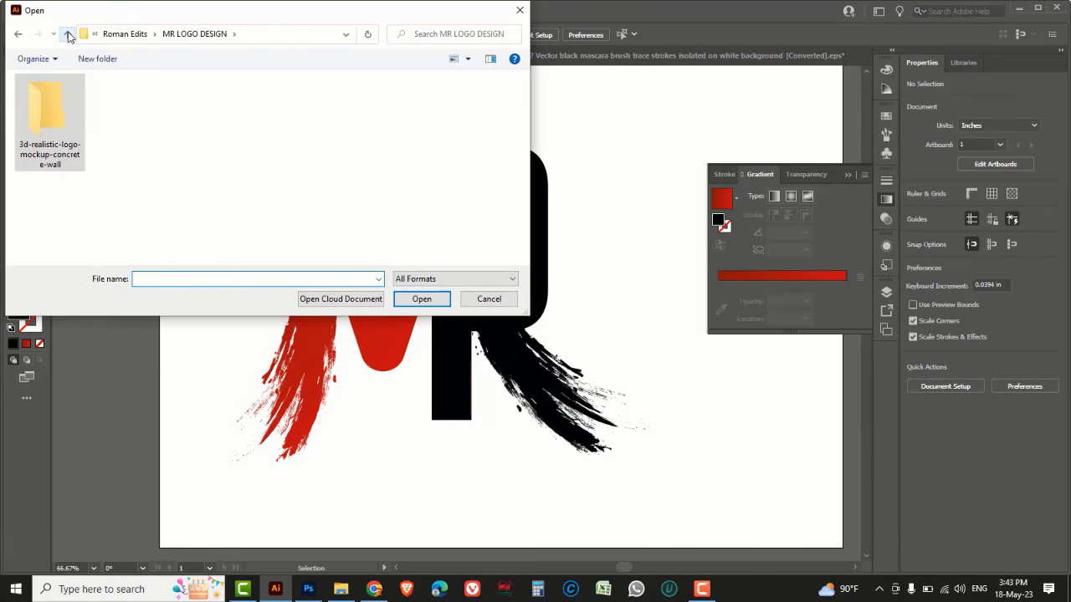
{"action": "left_click", "coordinate": [68, 35]}
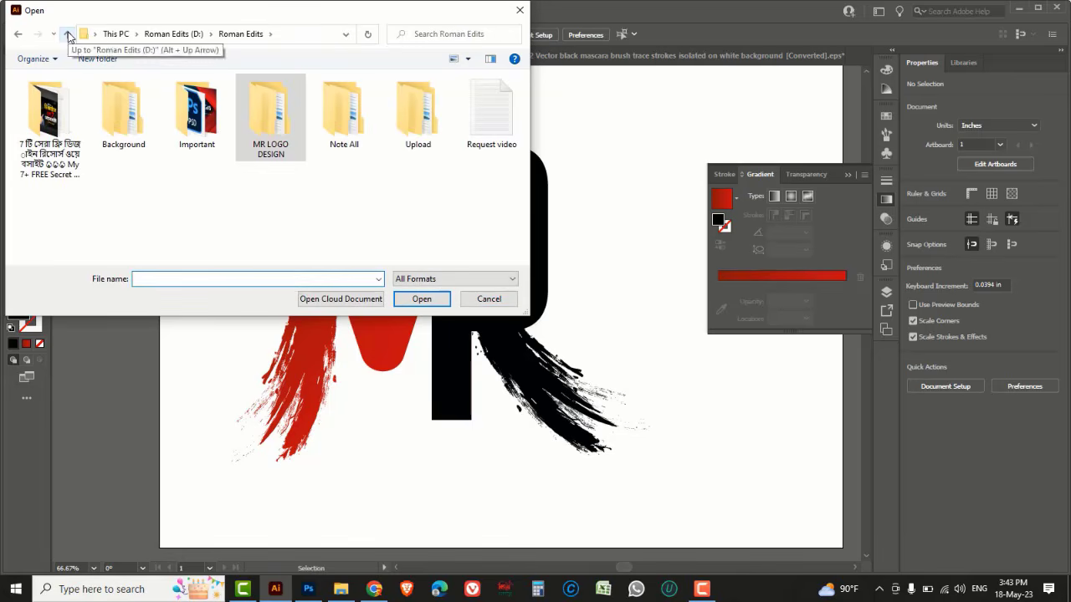
{"action": "left_click", "coordinate": [68, 34]}
{"action": "left_click", "coordinate": [69, 34]}
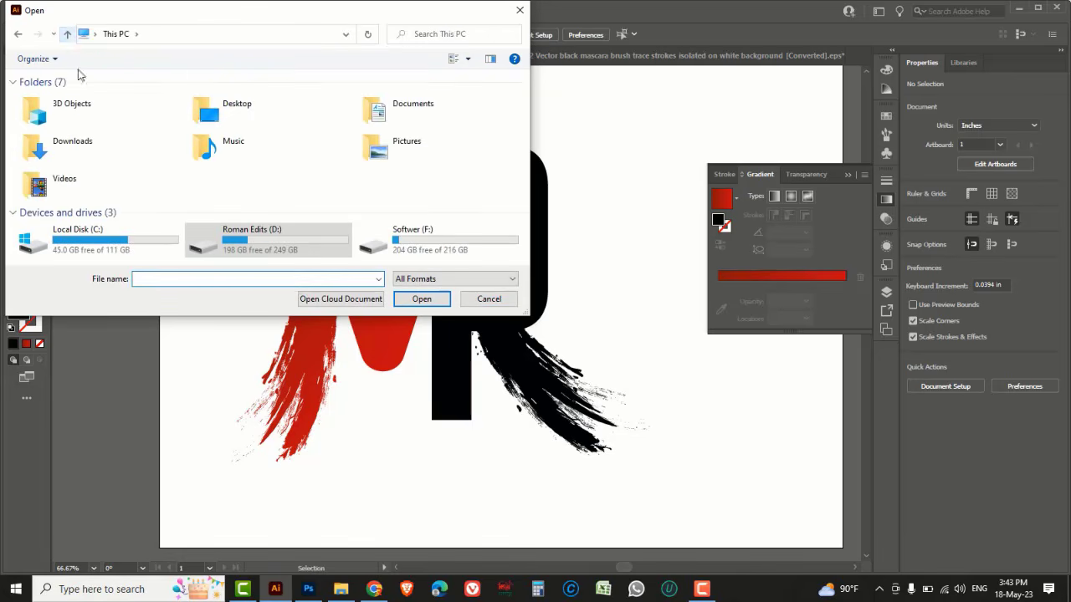
{"action": "double_click", "coordinate": [73, 147]}
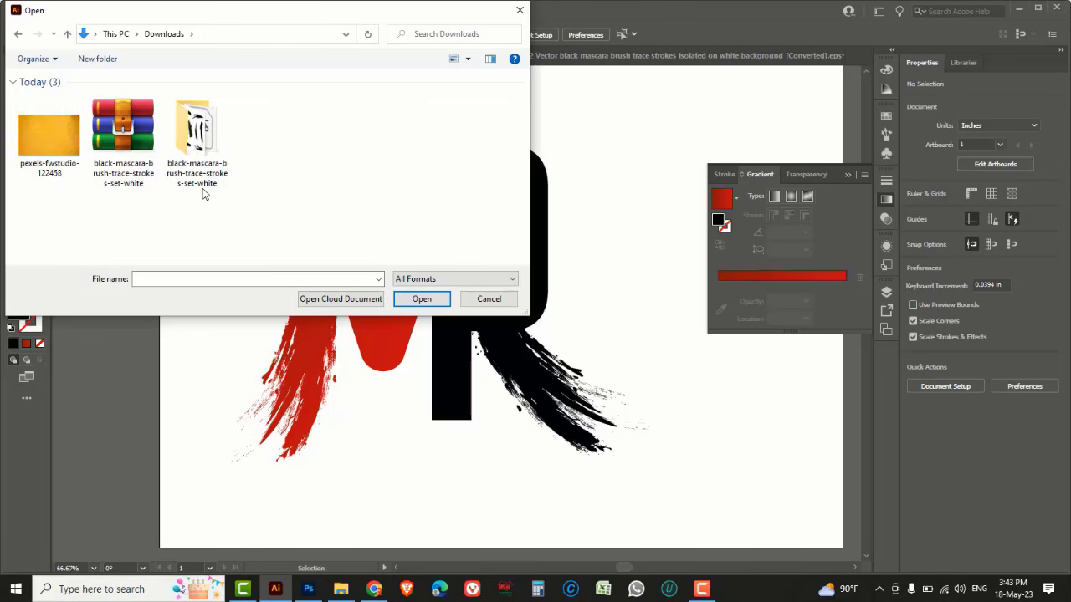
{"action": "left_click", "coordinate": [49, 134]}
{"action": "left_click", "coordinate": [422, 299]}
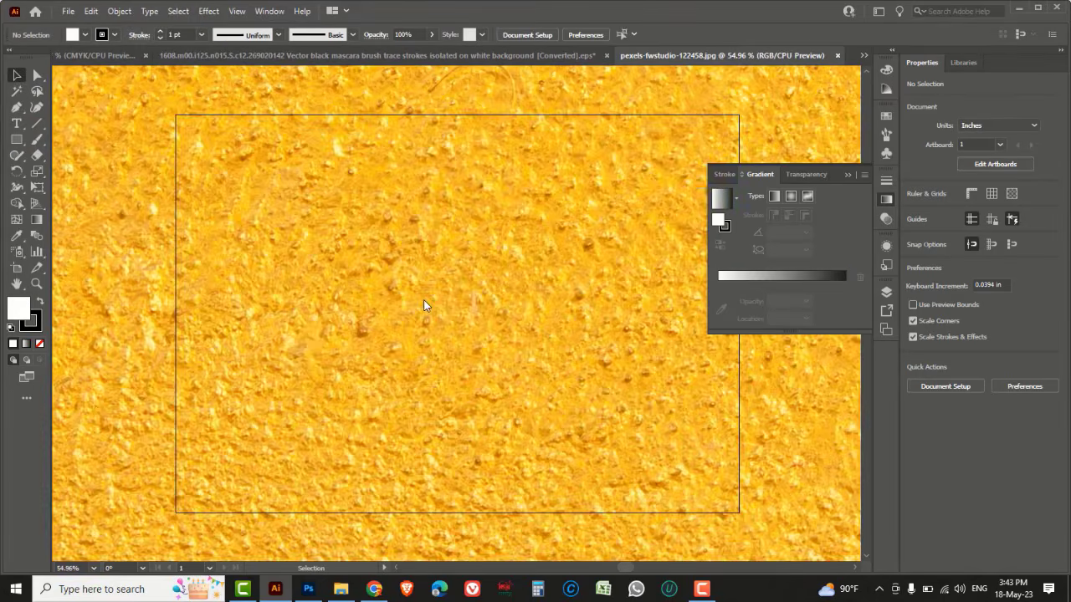
Select the gold texture image and cut it out of its document
{"action": "key", "text": "ctrl+minus"}
{"action": "key", "text": "ctrl+minus"}
{"action": "key", "text": "ctrl+minus"}
{"action": "key", "text": "ctrl+minus"}
{"action": "key", "text": "ctrl+minus"}
{"action": "key", "text": "ctrl+minus"}
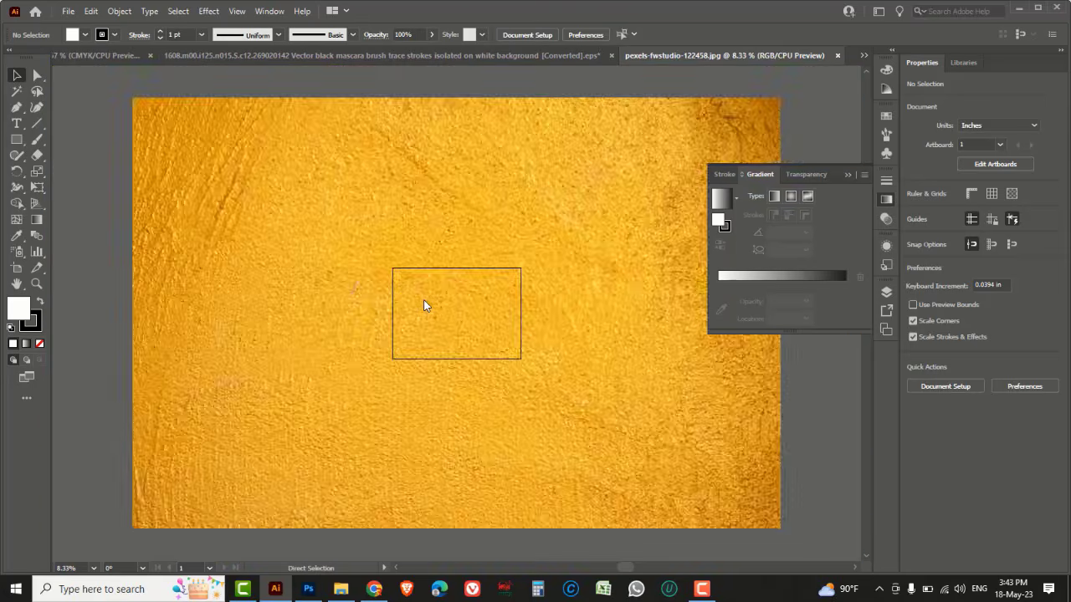
{"action": "key", "text": "ctrl+minus"}
{"action": "left_click_drag", "start_coordinate": [240, 170], "coordinate": [666, 459]}
{"action": "left_click_drag", "start_coordinate": [620, 424], "coordinate": [487, 335]}
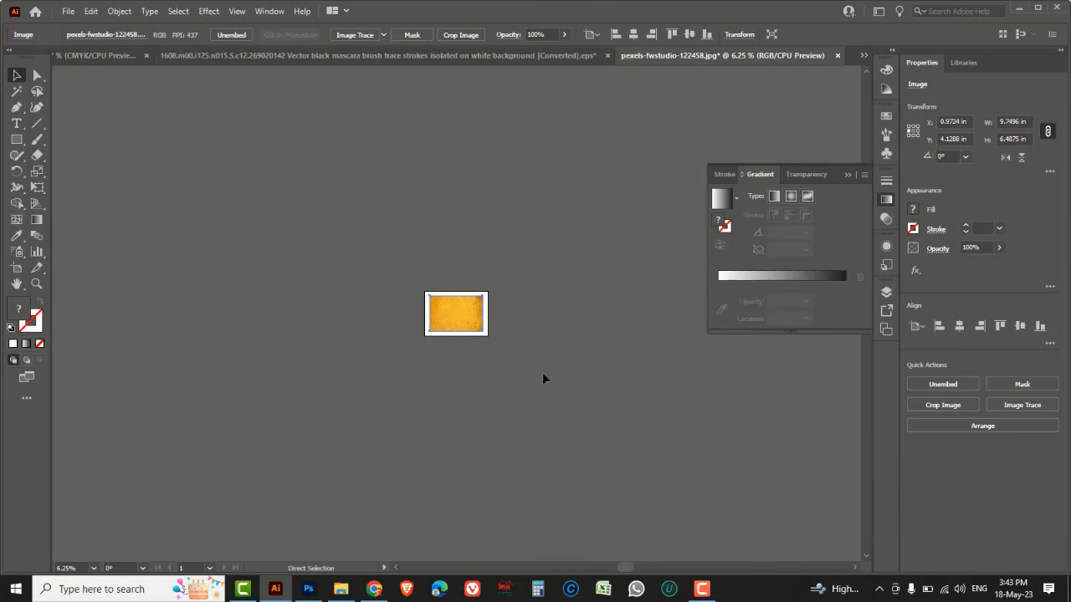
{"action": "key", "text": "Delete"}
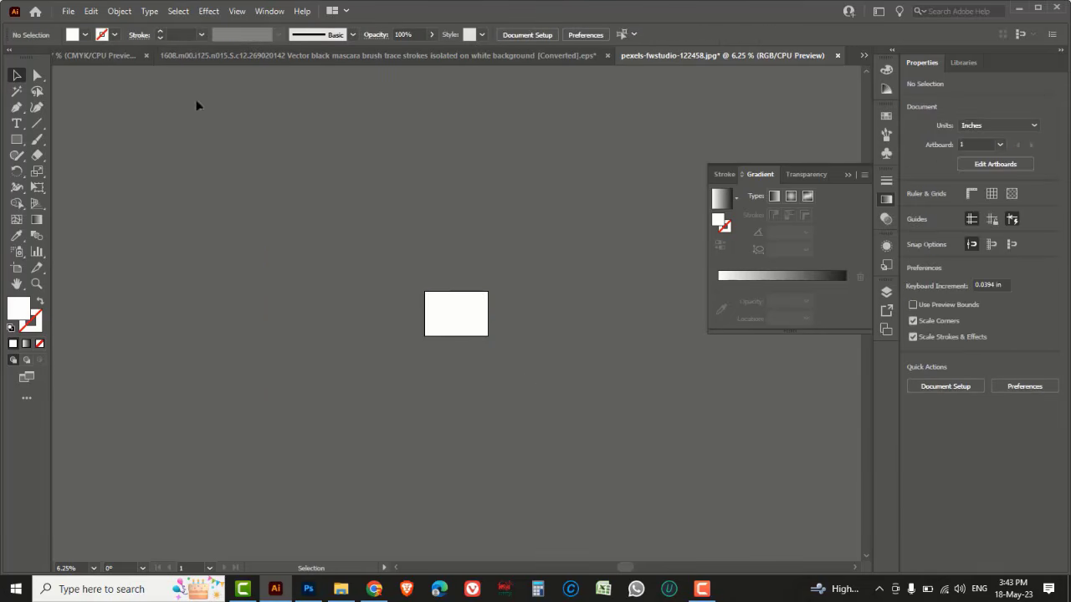
Paste the gold texture into the MR logo document and rotate it 90°
{"action": "left_click", "coordinate": [111, 57]}
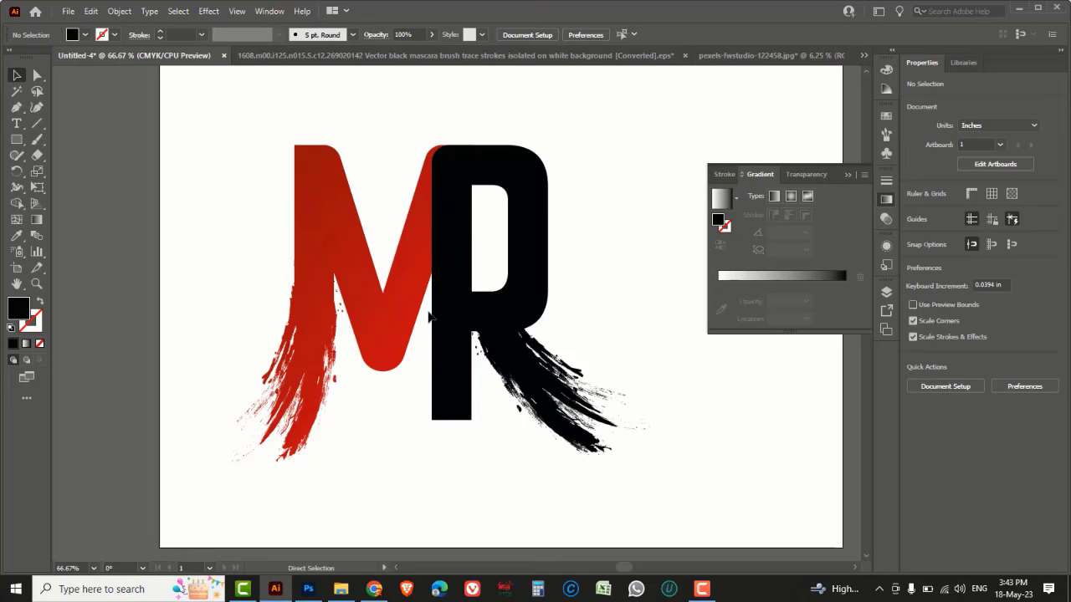
{"action": "key", "text": "ctrl+v"}
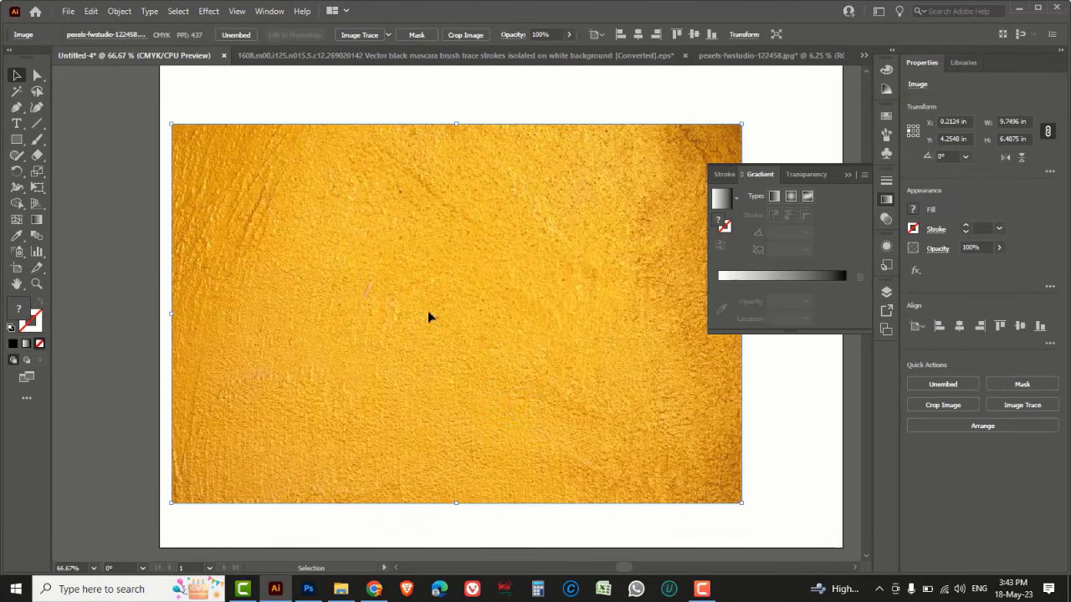
{"action": "right_click", "coordinate": [512, 246]}
{"action": "mouse_move", "coordinate": [554, 339]}
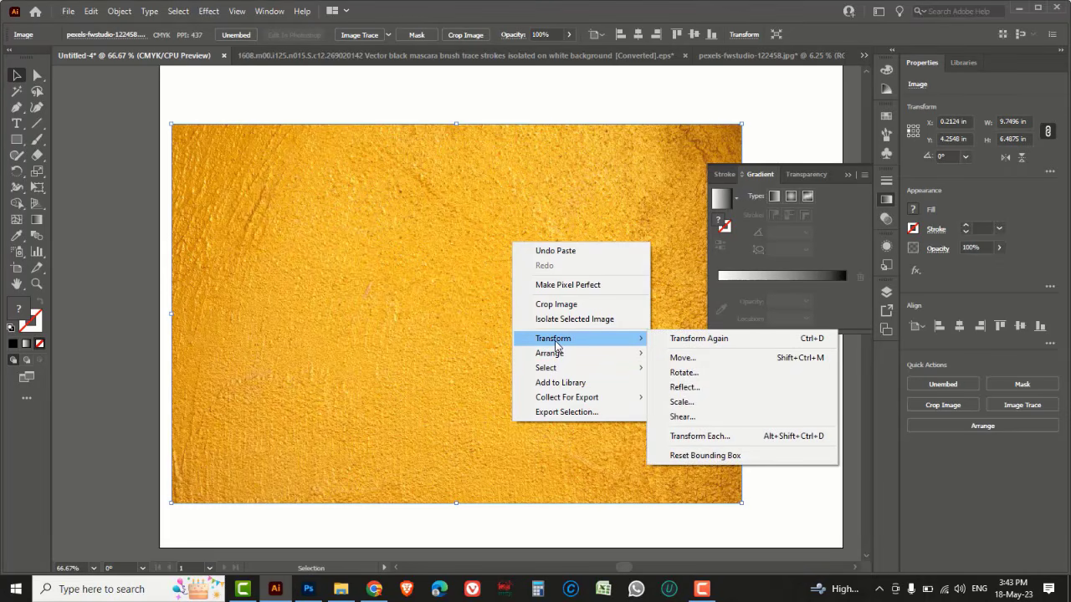
{"action": "left_click", "coordinate": [684, 373]}
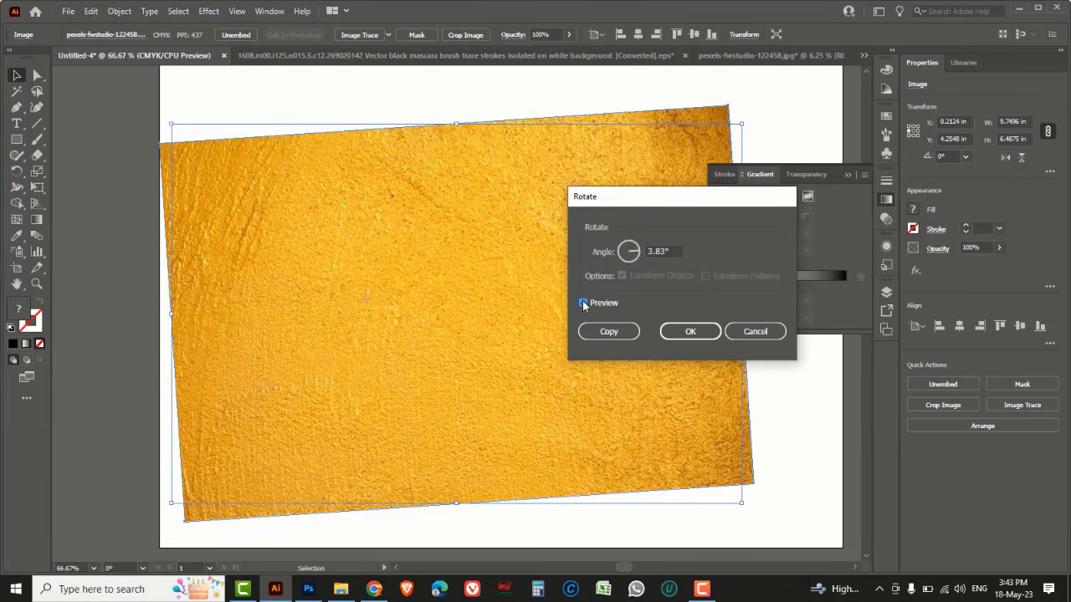
{"action": "left_click", "coordinate": [583, 303]}
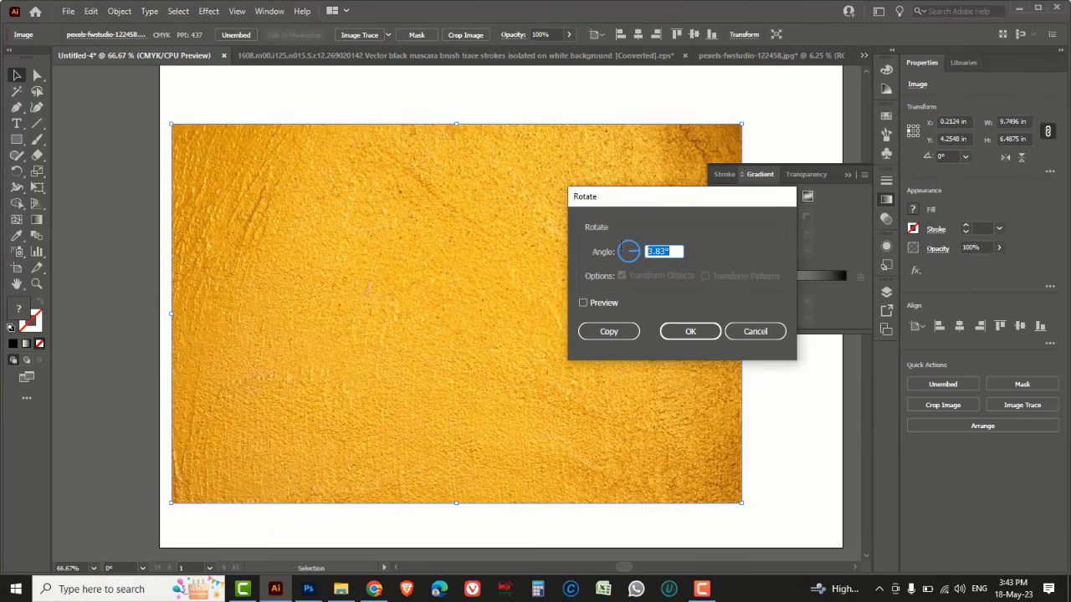
{"action": "type", "text": "90"}
{"action": "left_click", "coordinate": [685, 332]}
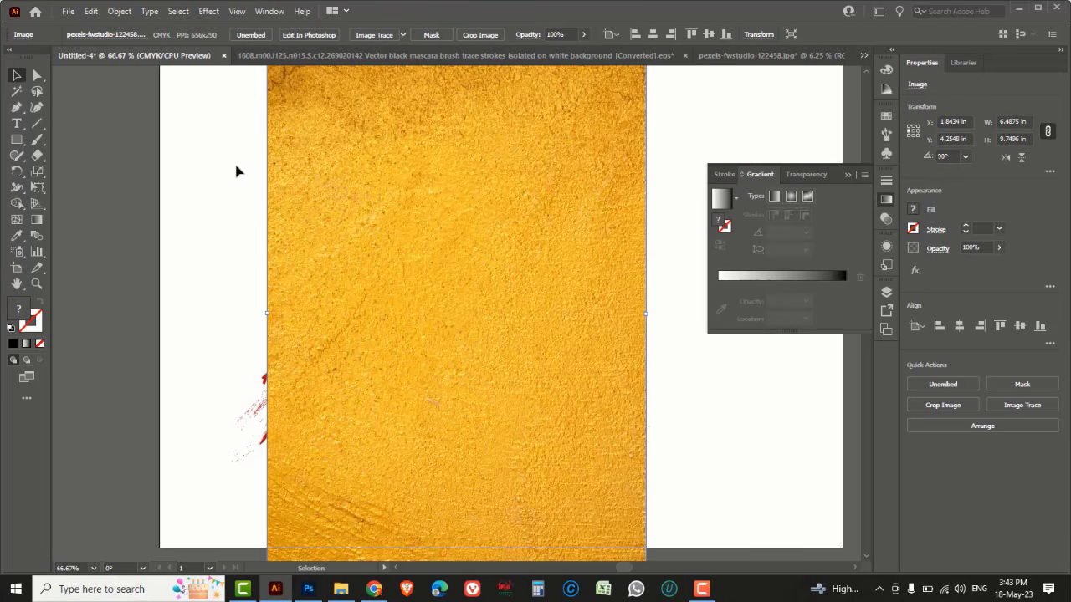
Scale the gold image down to about 4.2 × 6.3 in and position it over the R
{"action": "left_click_drag", "start_coordinate": [269, 164], "coordinate": [379, 173]}
{"action": "key", "text": "ctrl+minus"}
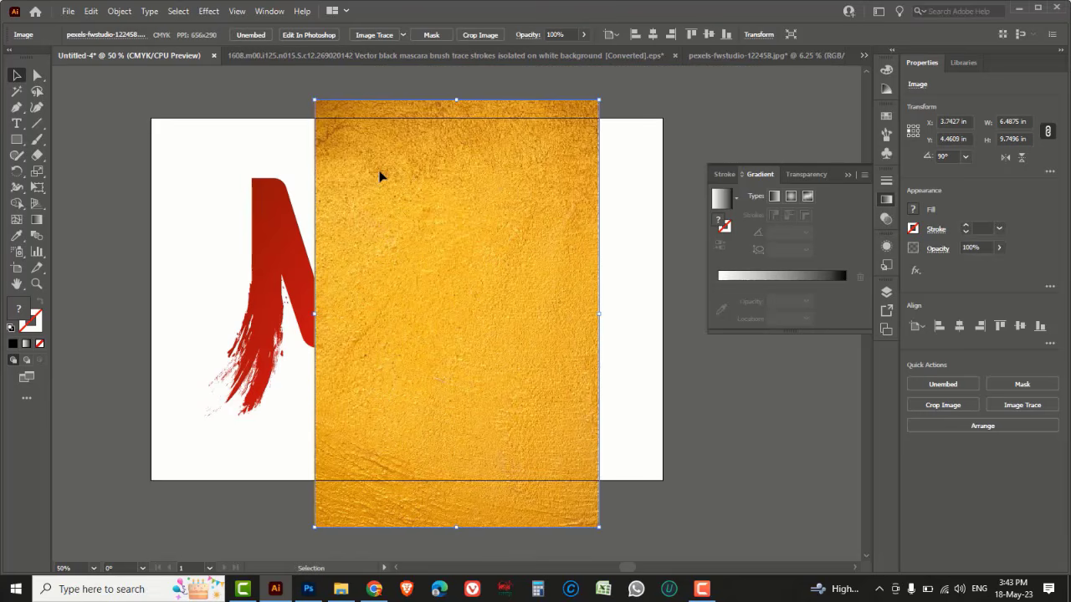
{"action": "left_click_drag", "start_coordinate": [598, 529], "coordinate": [548, 452]}
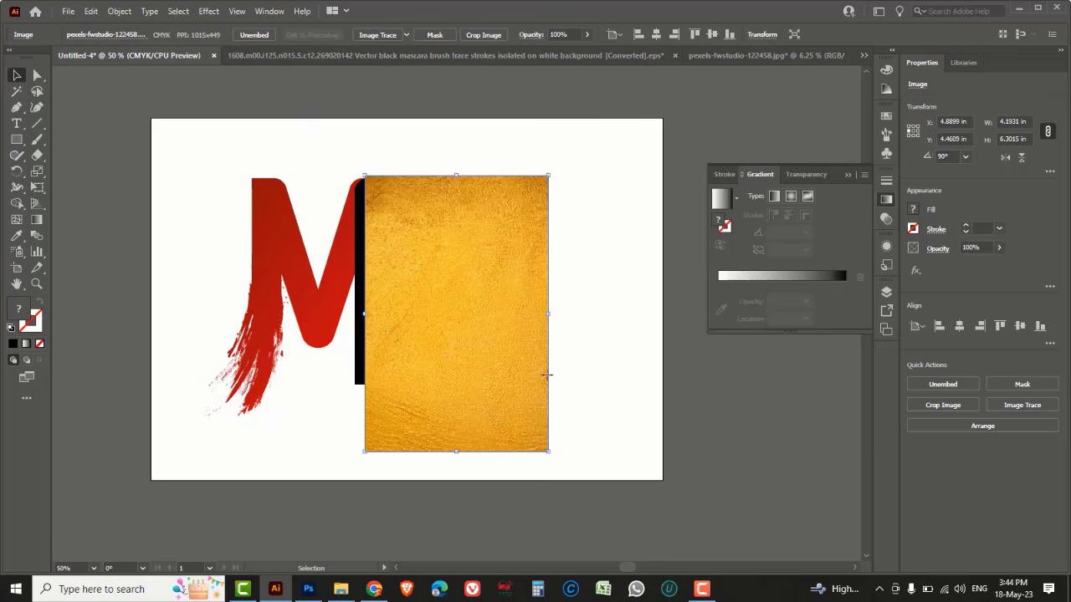
{"action": "left_click_drag", "start_coordinate": [548, 381], "coordinate": [533, 359]}
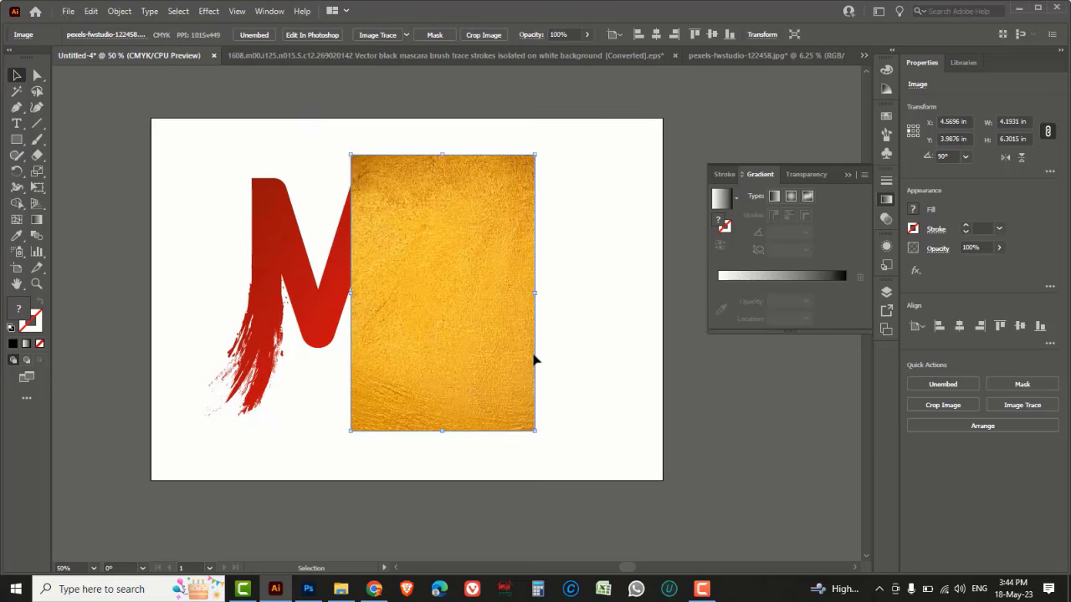
Select the R letter group and bring it to the front above the gold image
{"action": "left_click", "coordinate": [602, 369]}
{"action": "key", "text": "ctrl+y"}
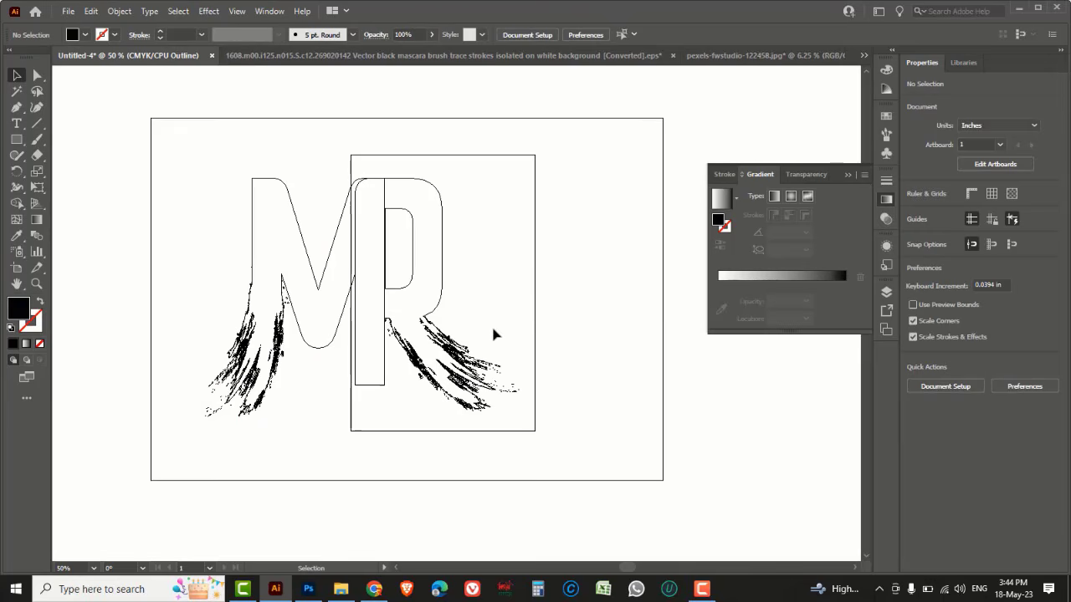
{"action": "left_click", "coordinate": [439, 284]}
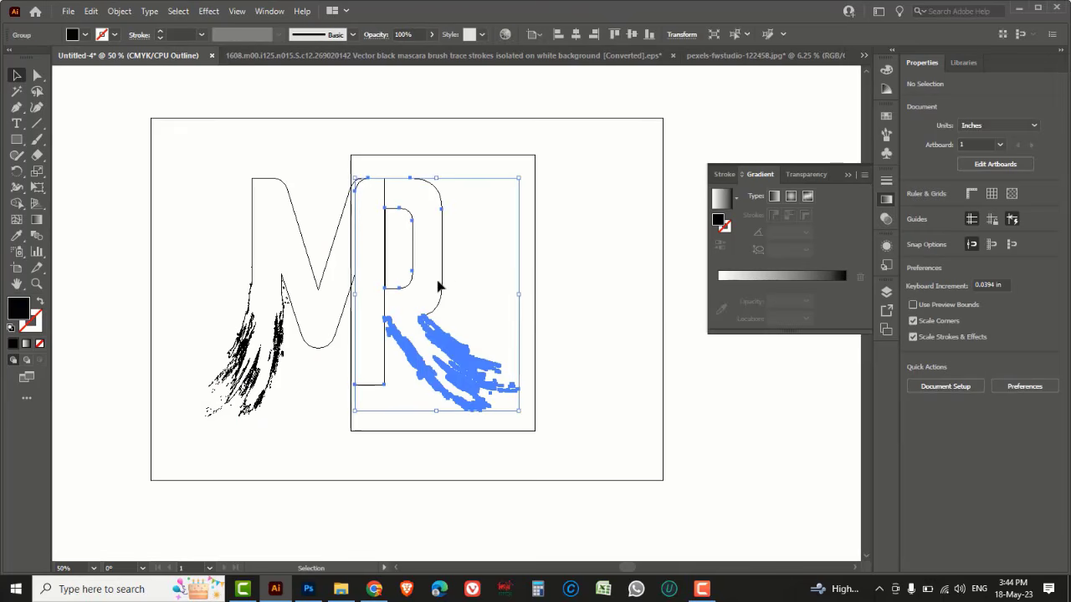
{"action": "key", "text": "ctrl+y"}
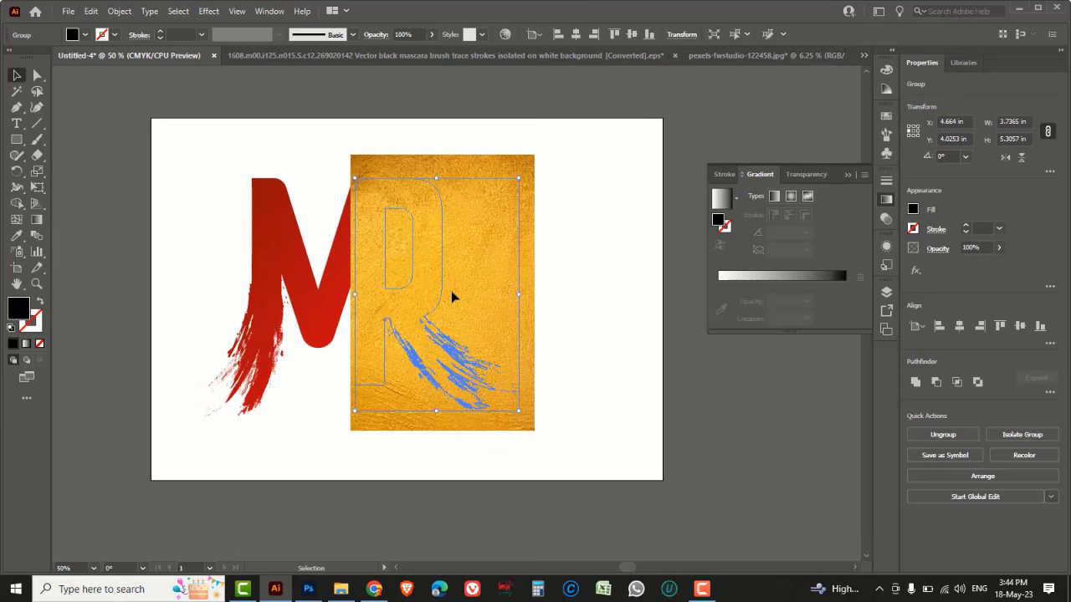
{"action": "right_click", "coordinate": [439, 278]}
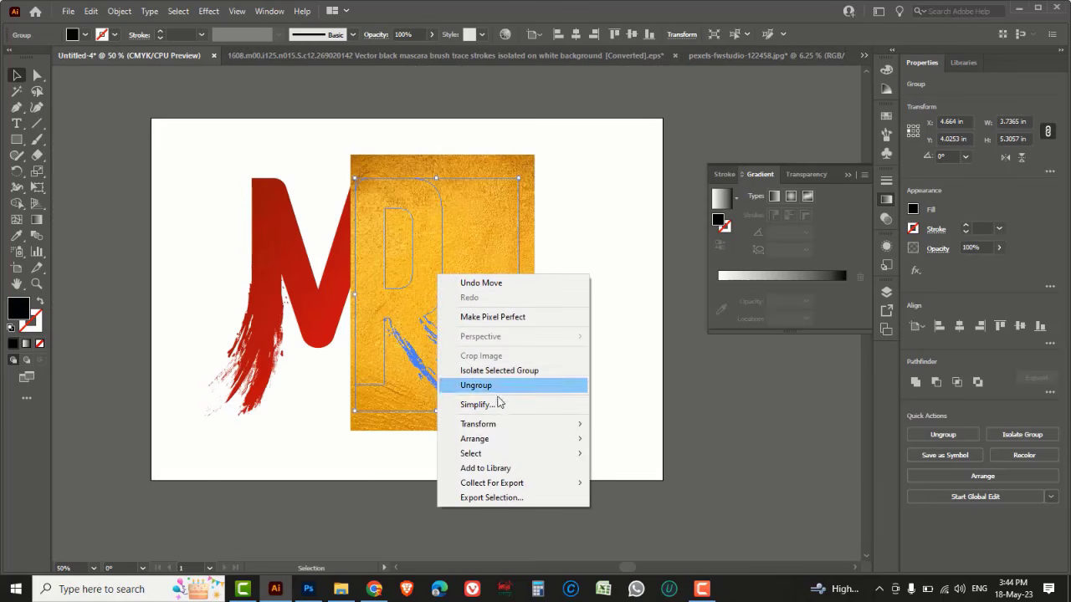
{"action": "mouse_move", "coordinate": [500, 441]}
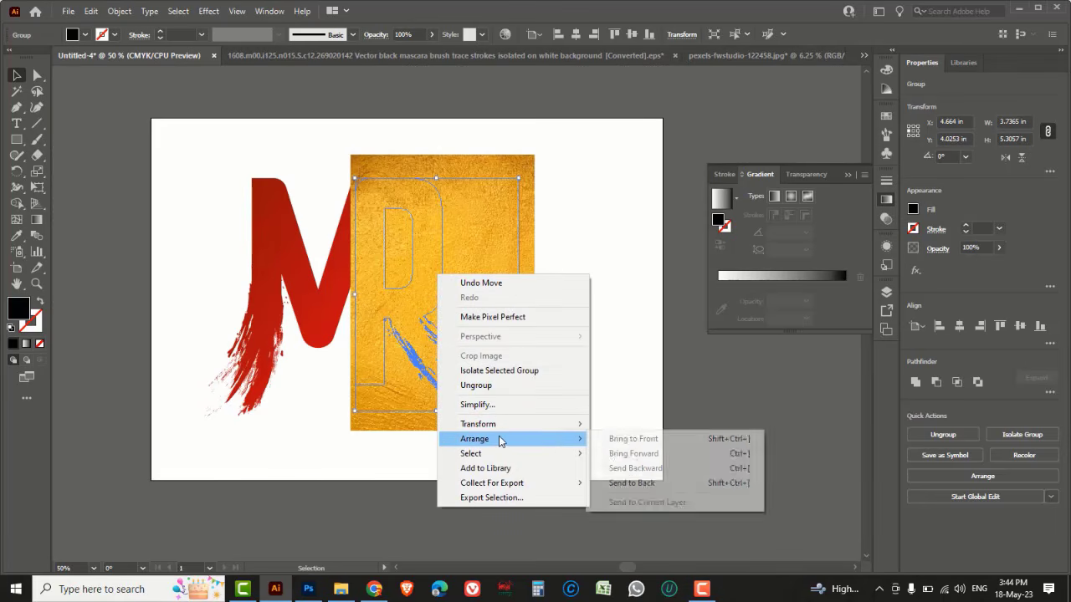
{"action": "left_click", "coordinate": [641, 441]}
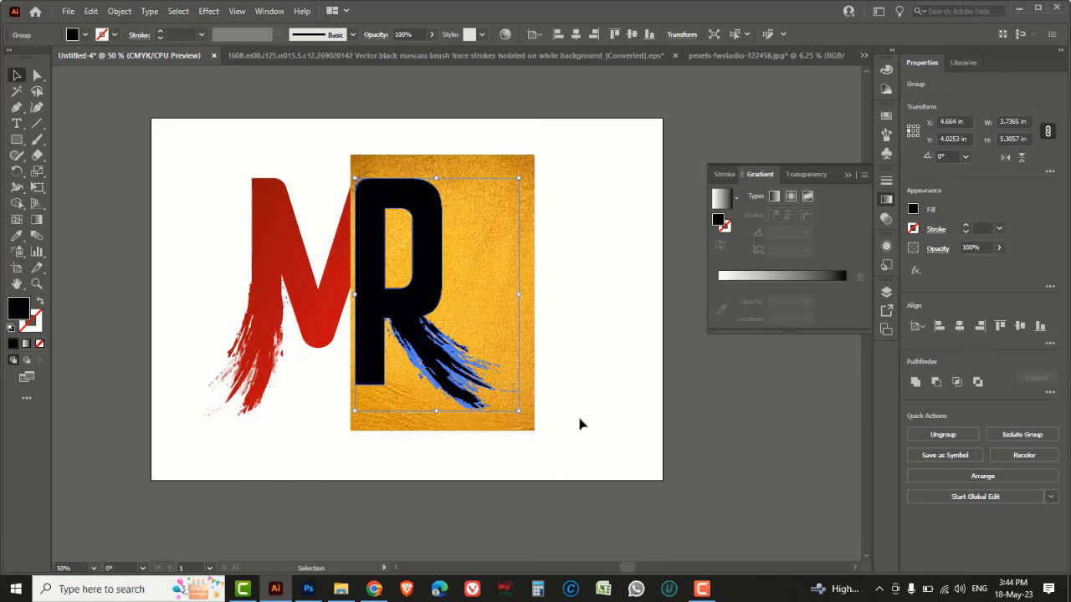
Try to clip the gold image to the R letter with a clipping mask, then undo it
{"action": "left_click", "coordinate": [532, 428], "text": "shift"}
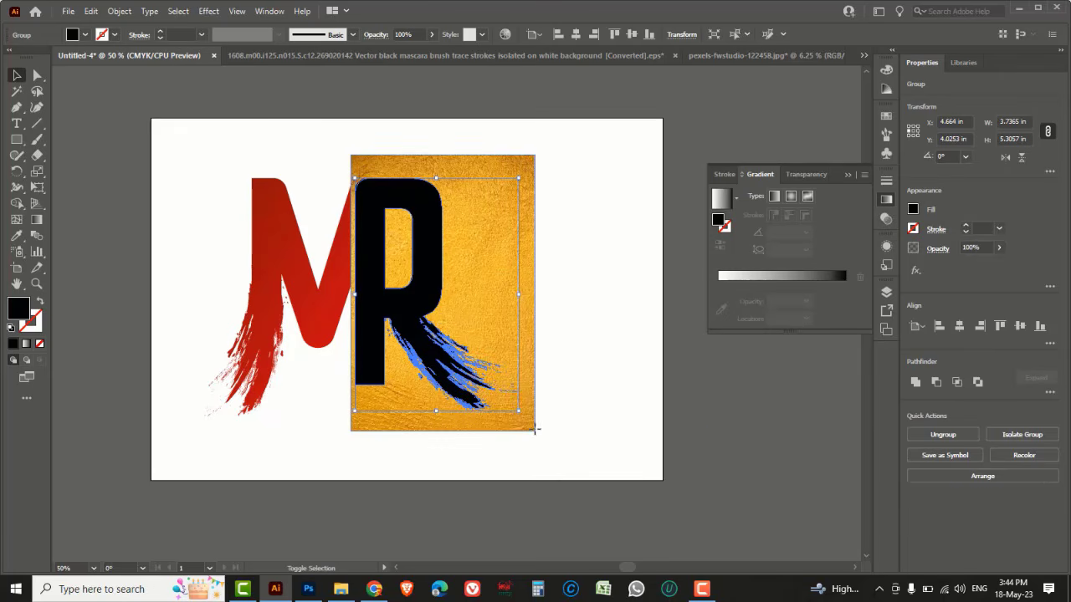
{"action": "right_click", "coordinate": [484, 288]}
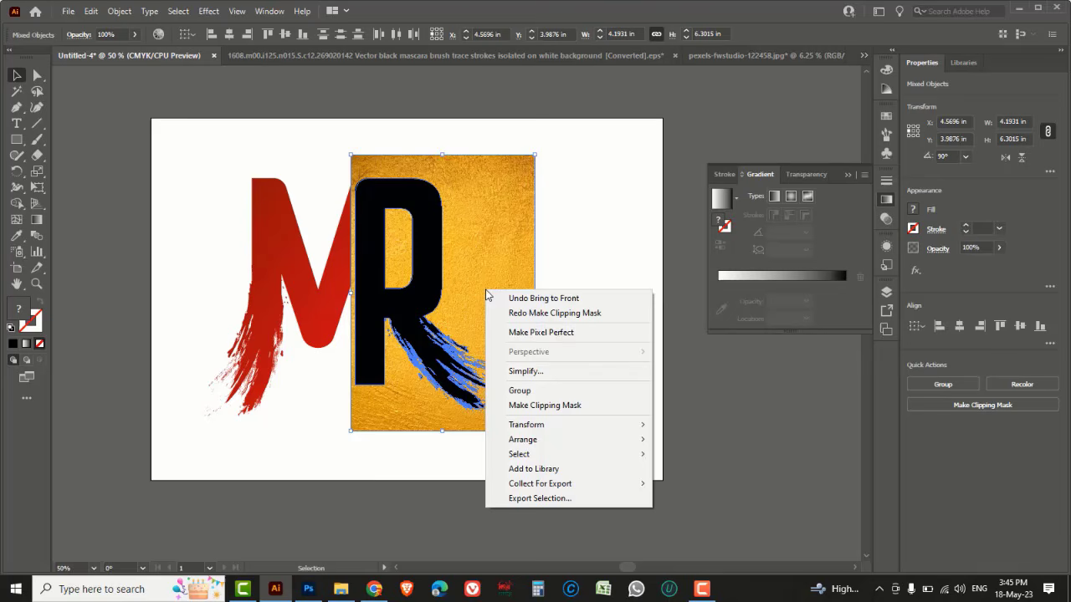
{"action": "left_click", "coordinate": [543, 404]}
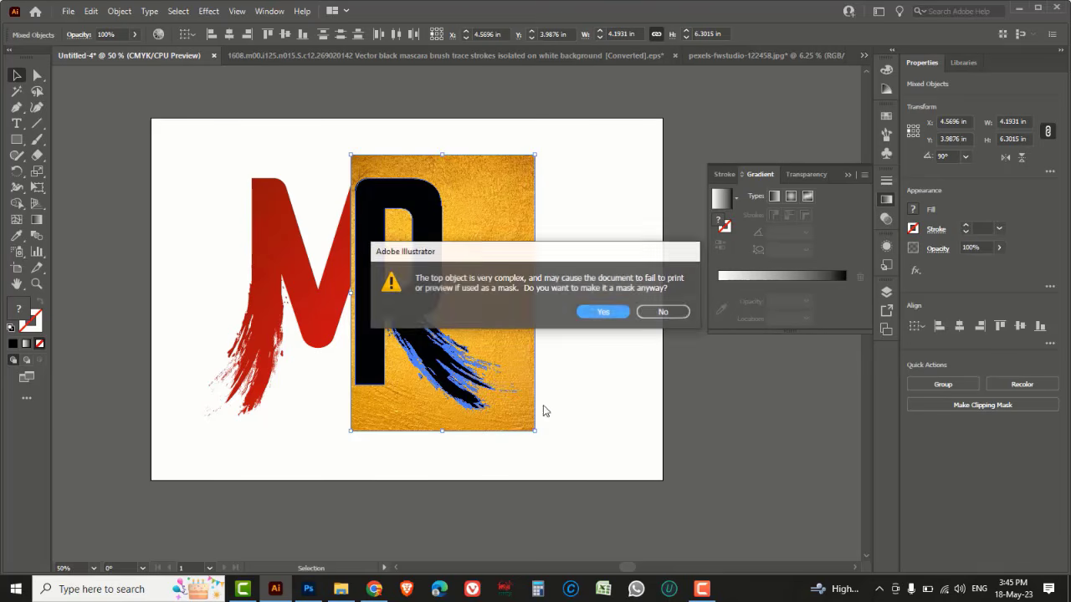
{"action": "left_click", "coordinate": [596, 314]}
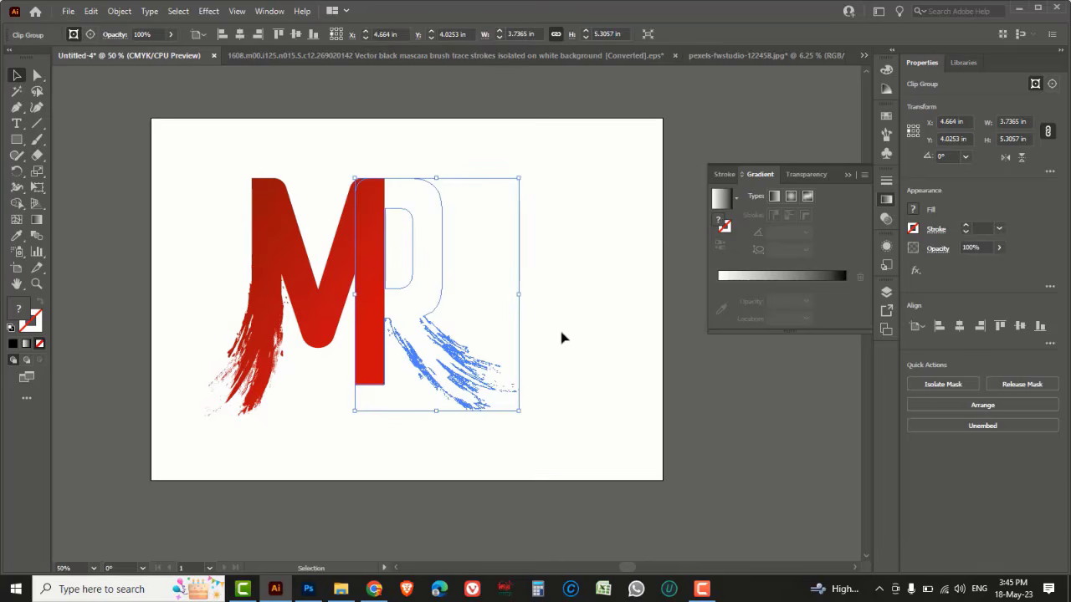
{"action": "key", "text": "ctrl+z"}
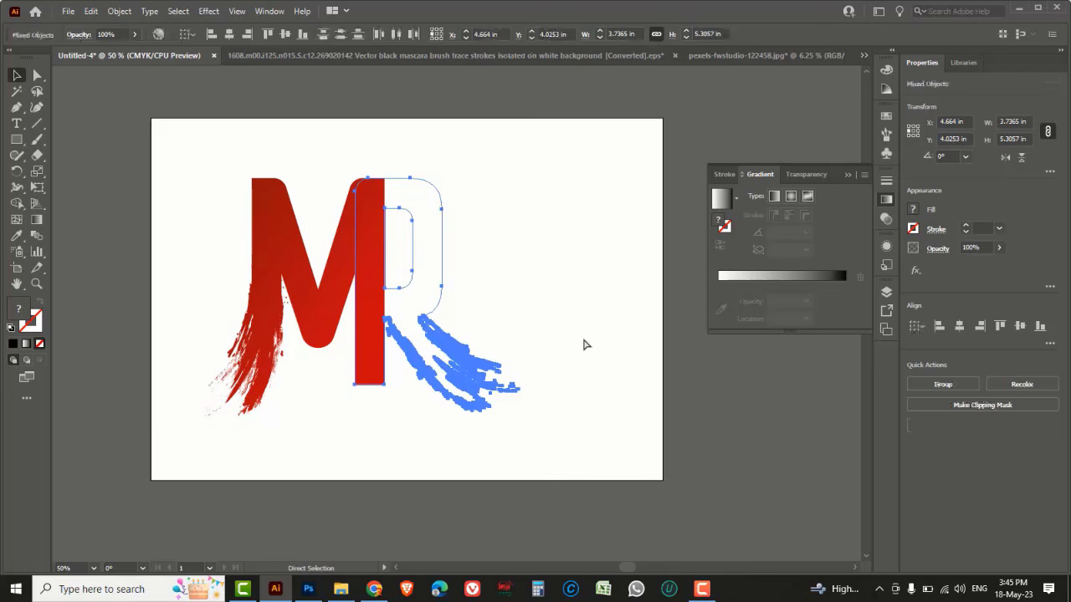
Make the R letter group into a compound shape using Pathfinder
{"action": "left_click", "coordinate": [603, 343]}
{"action": "left_click", "coordinate": [432, 312]}
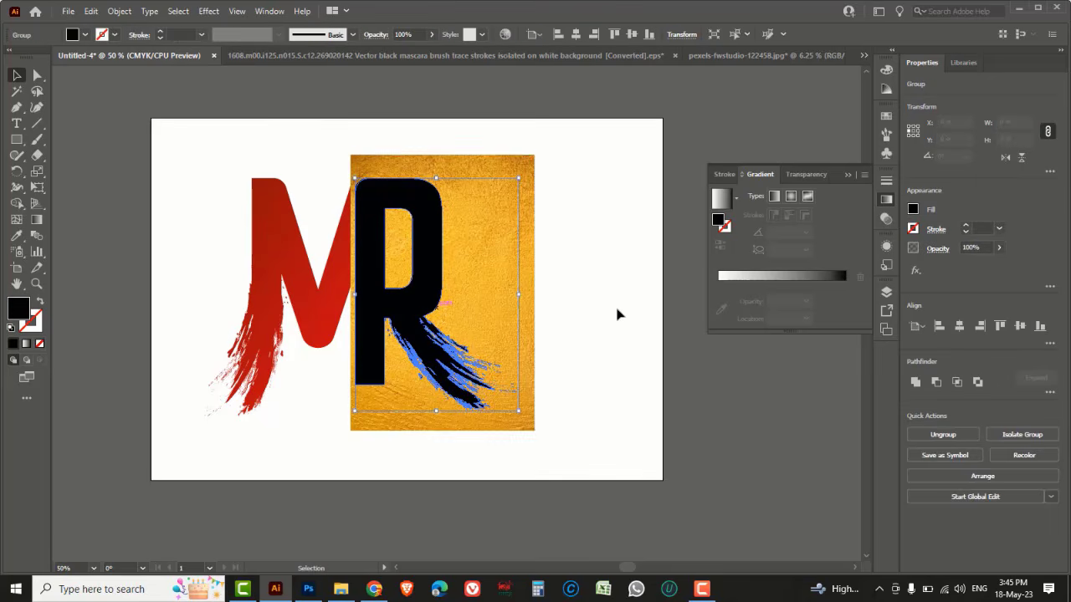
{"action": "left_click", "coordinate": [269, 11]}
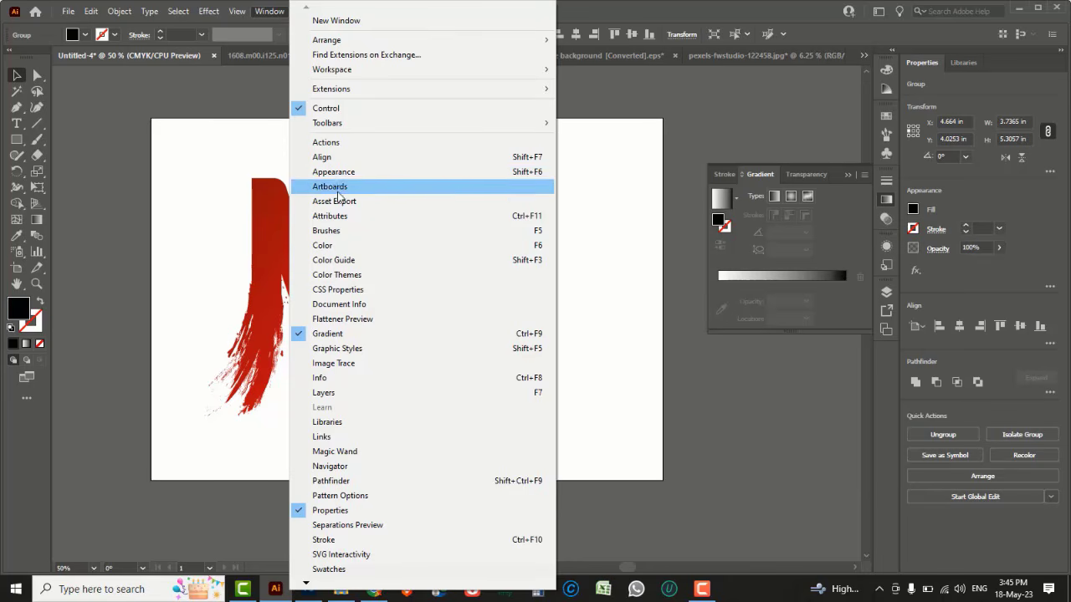
{"action": "left_click", "coordinate": [326, 157]}
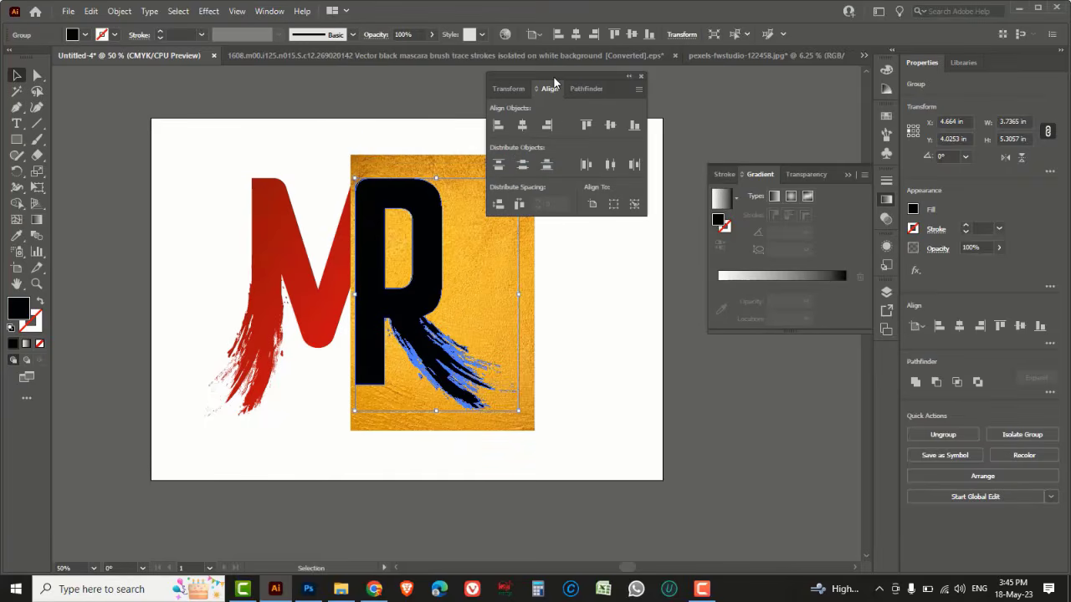
{"action": "left_click_drag", "start_coordinate": [554, 82], "coordinate": [640, 195]}
{"action": "left_click", "coordinate": [666, 200]}
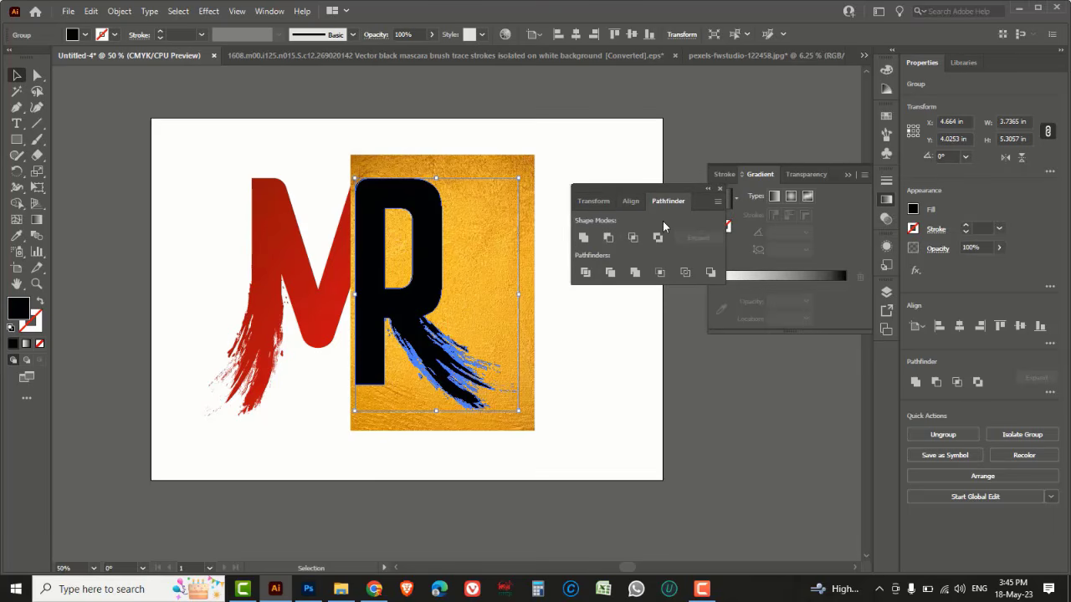
{"action": "left_click", "coordinate": [718, 203]}
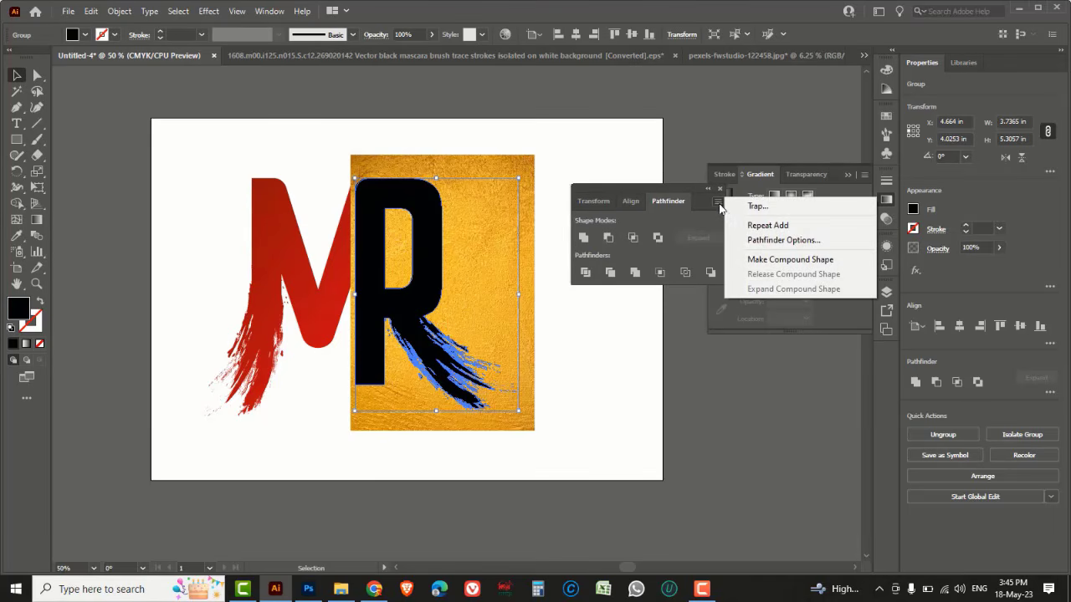
{"action": "left_click", "coordinate": [808, 266]}
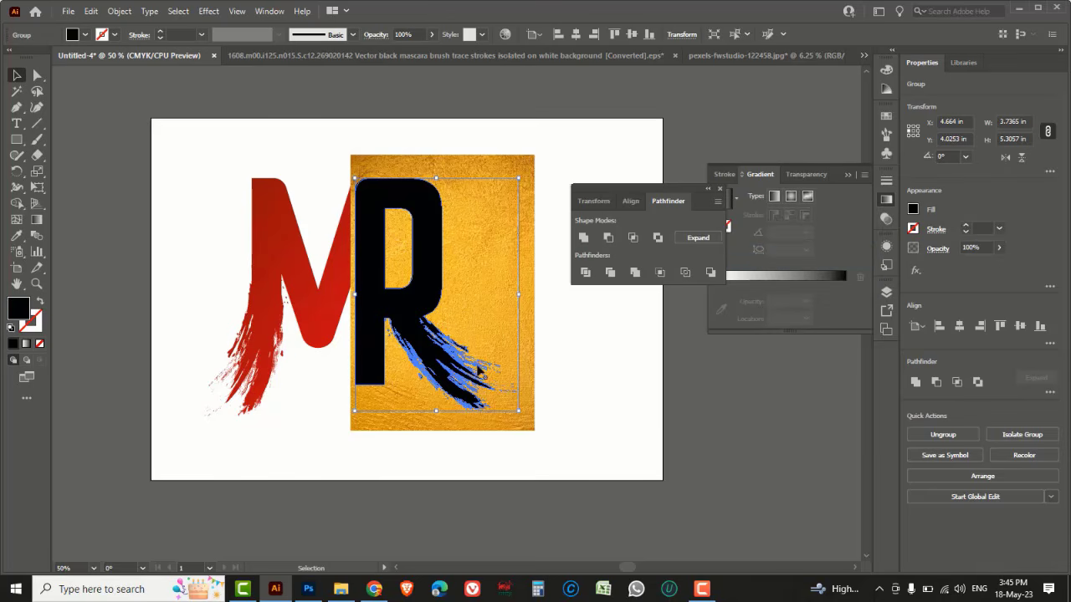
Select the R with the gold image and make a clipping mask so the gold fills the R
{"action": "left_click", "coordinate": [534, 351], "text": "shift"}
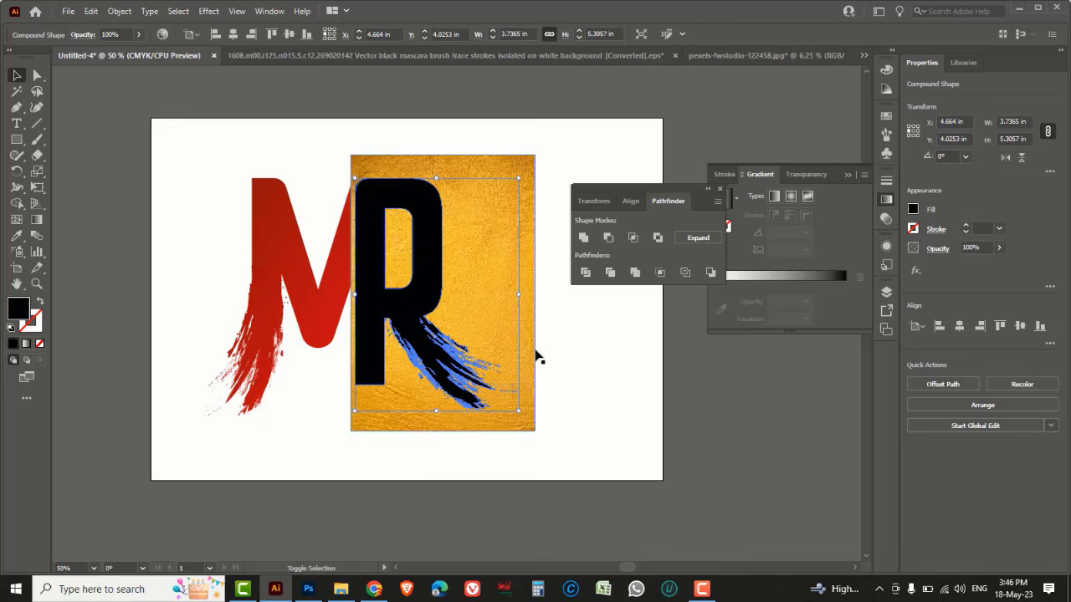
{"action": "right_click", "coordinate": [470, 290]}
{"action": "left_click", "coordinate": [527, 401]}
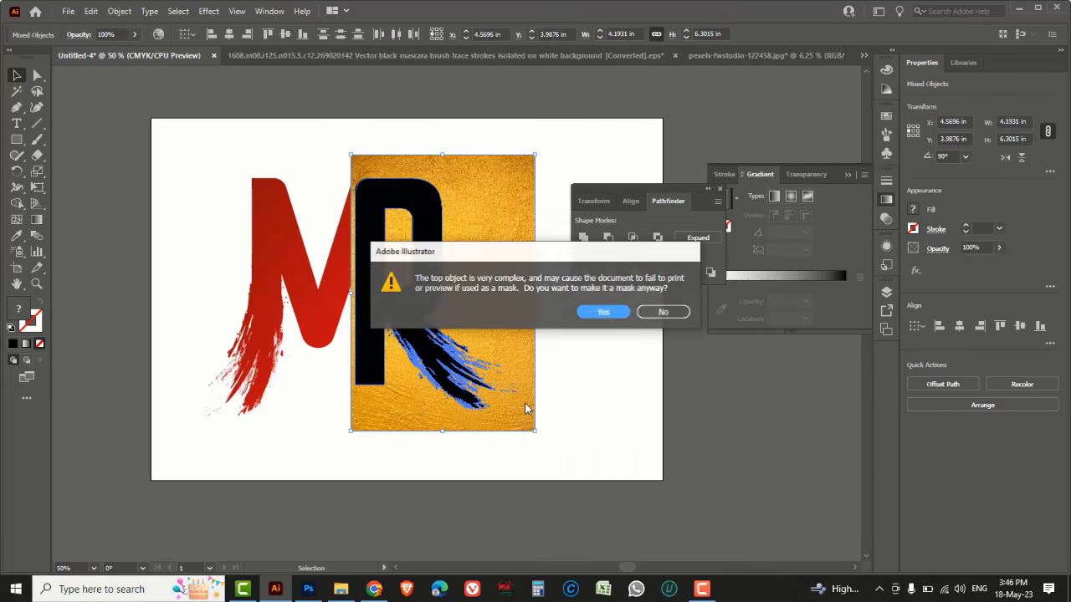
{"action": "left_click", "coordinate": [600, 312]}
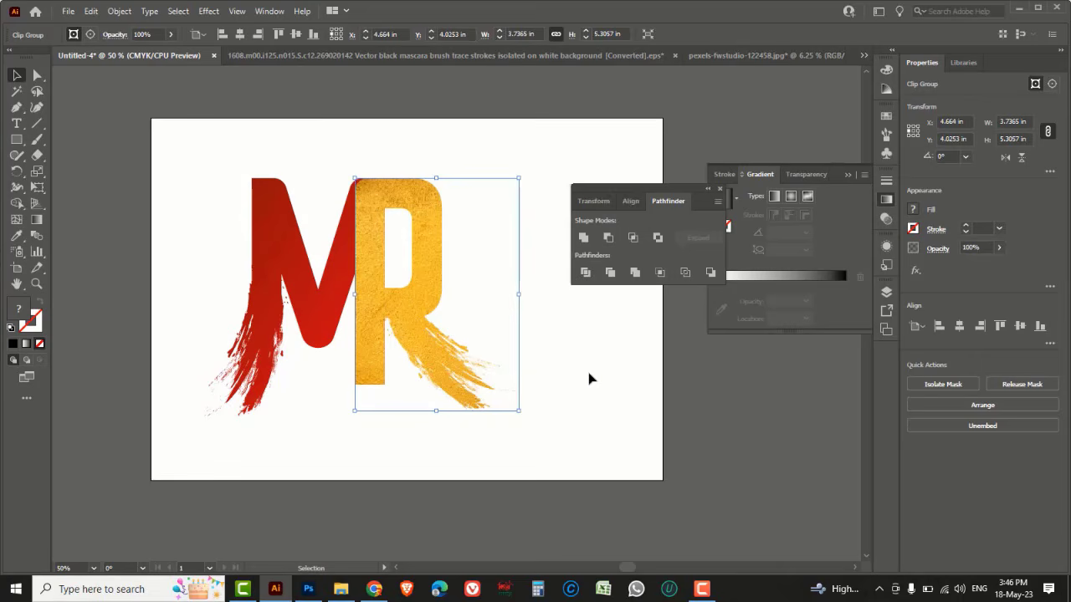
{"action": "left_click", "coordinate": [588, 379]}
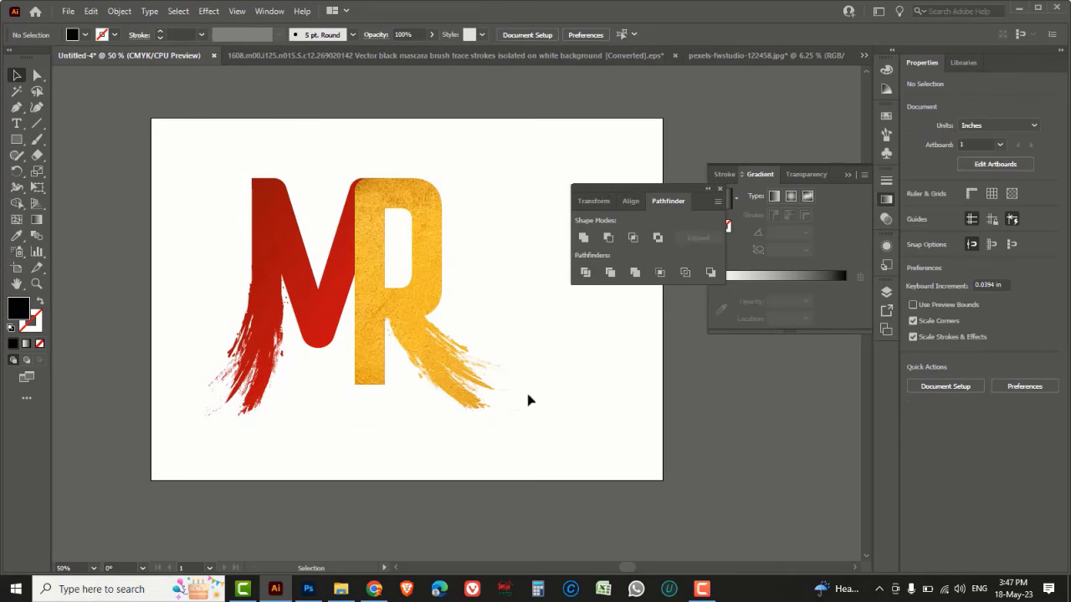
Save the document as an Illustrator EPS named MR LOGO DESIGN in the MR LOGO DESIGN folder on Roman Edits (D:)
{"action": "left_click", "coordinate": [68, 11]}
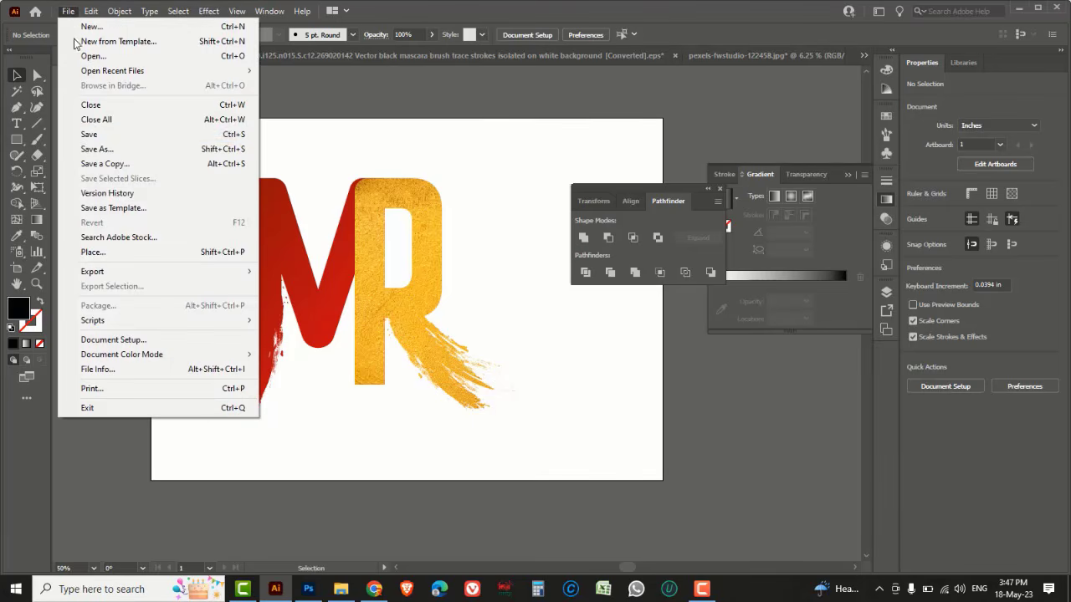
{"action": "left_click", "coordinate": [97, 149]}
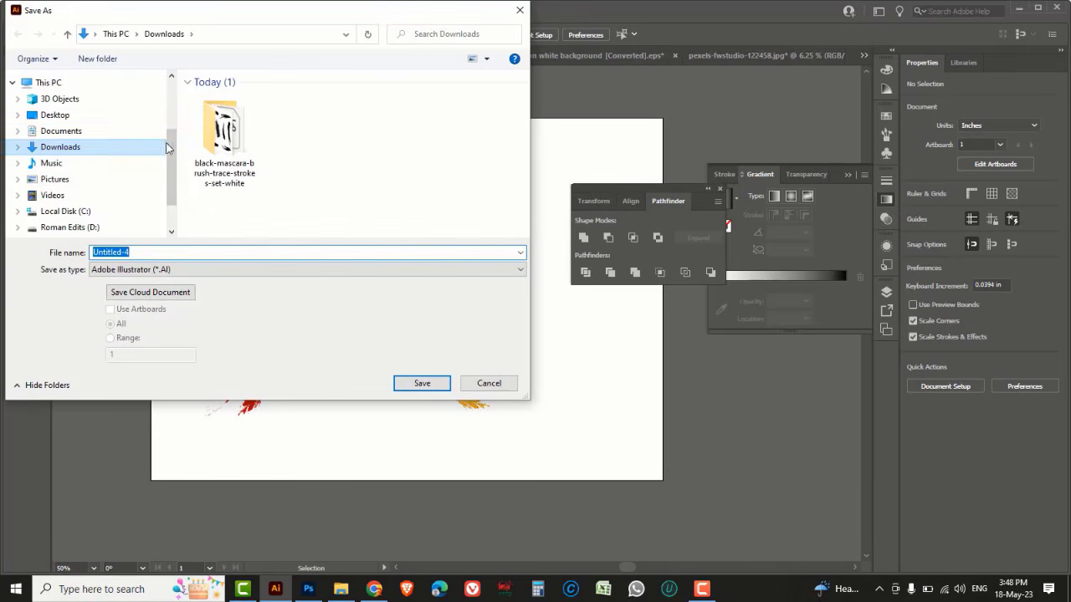
{"action": "scroll", "coordinate": [171, 144], "scroll_direction": "down", "scroll_amount": 2}
{"action": "left_click", "coordinate": [106, 174]}
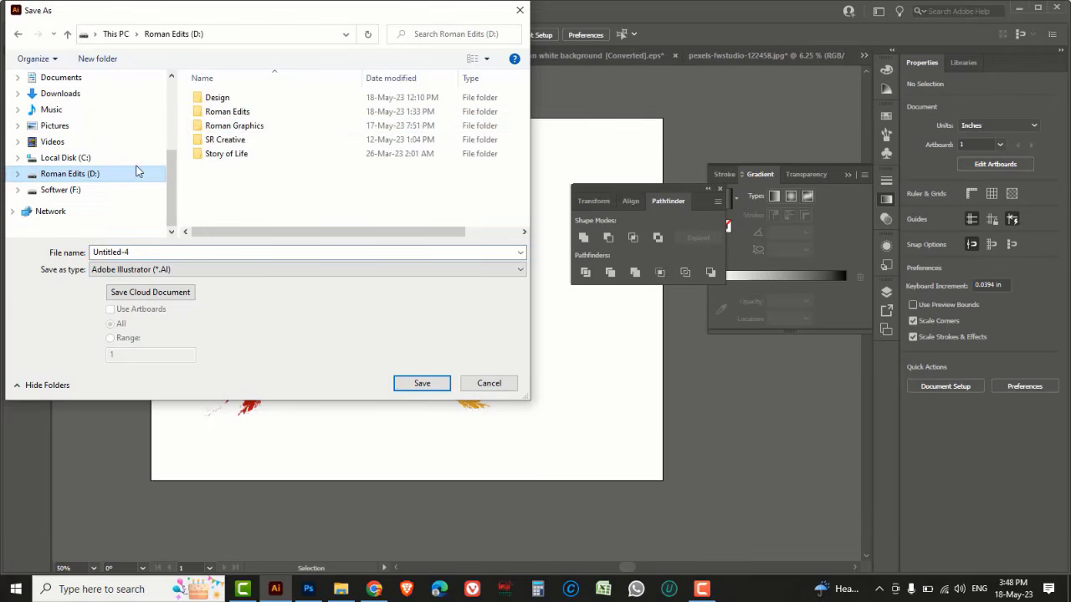
{"action": "double_click", "coordinate": [237, 112]}
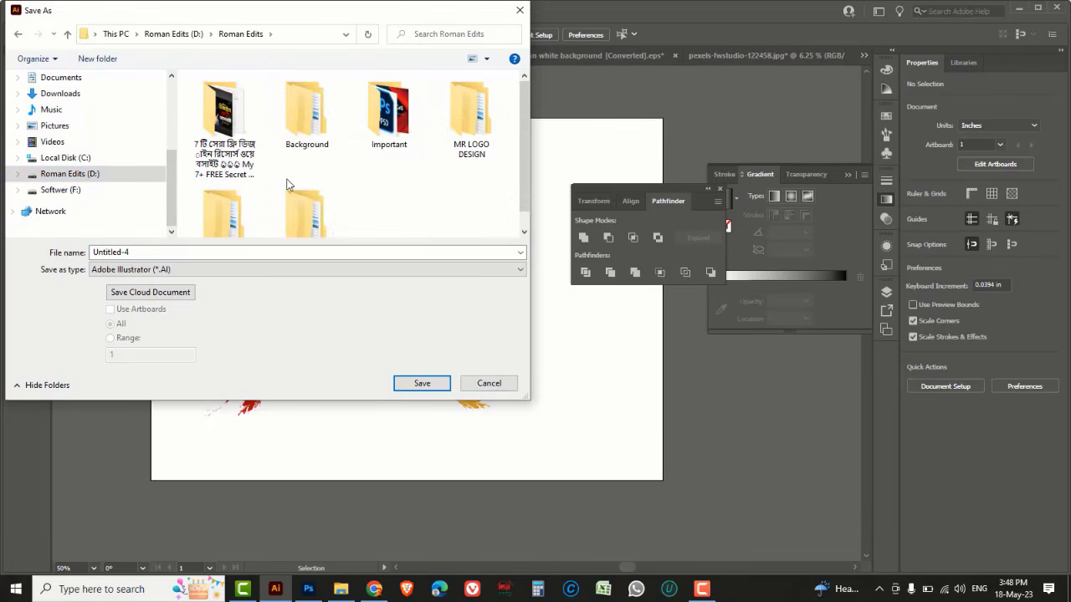
{"action": "double_click", "coordinate": [471, 116]}
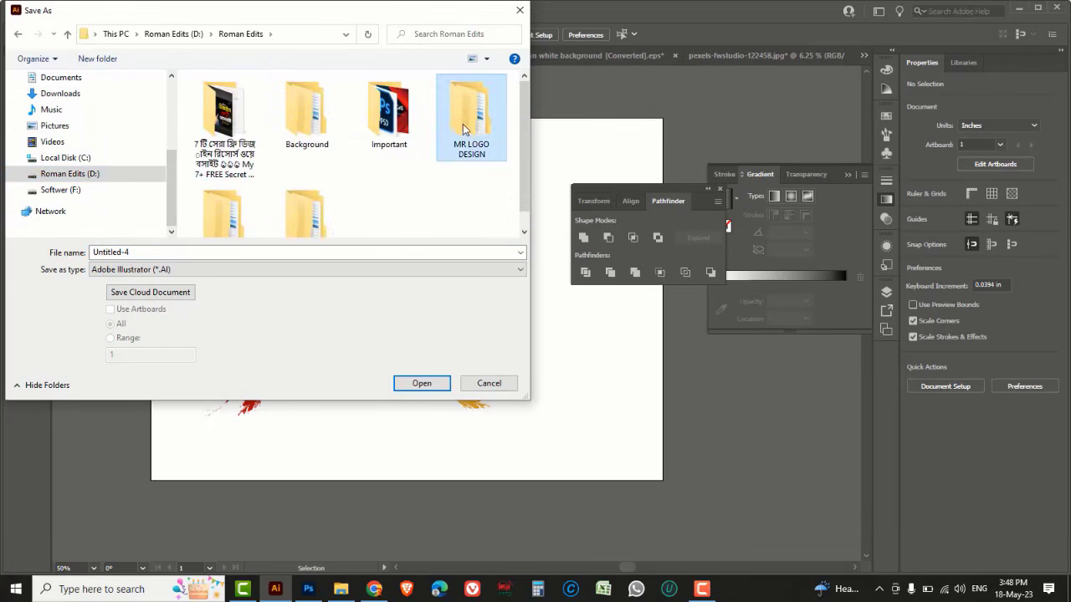
{"action": "left_click", "coordinate": [194, 251]}
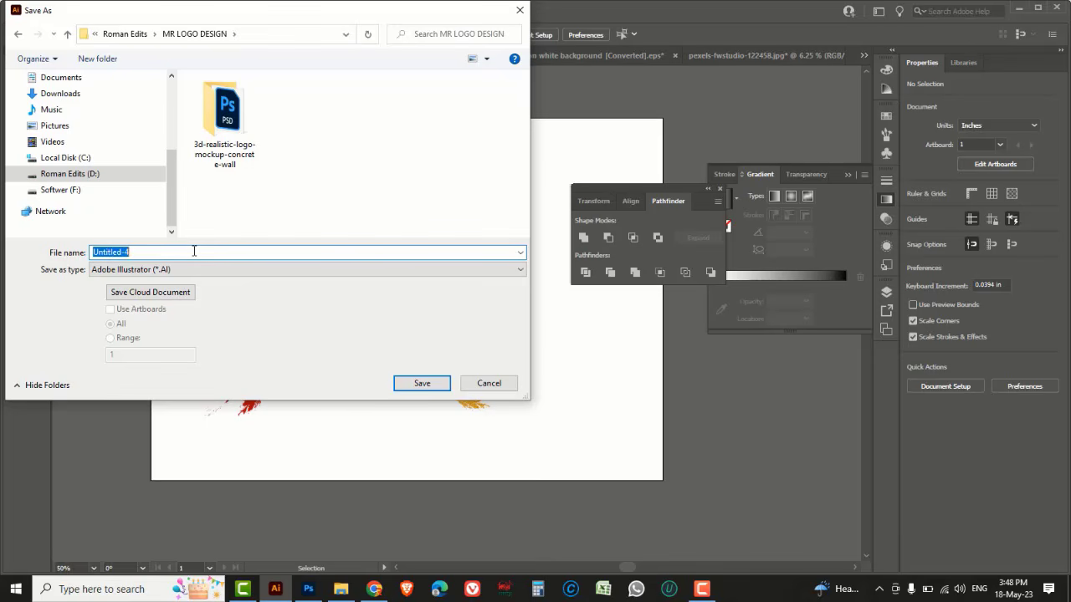
{"action": "type", "text": "MR LOGO DESIGN"}
{"action": "left_click", "coordinate": [210, 270]}
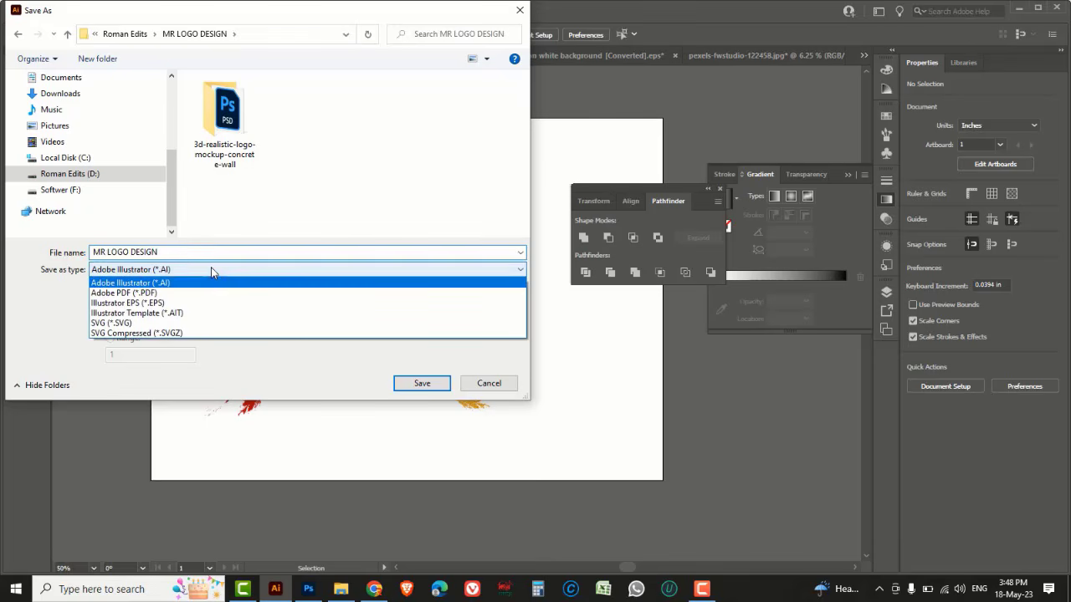
{"action": "left_click", "coordinate": [165, 303]}
{"action": "left_click", "coordinate": [421, 384]}
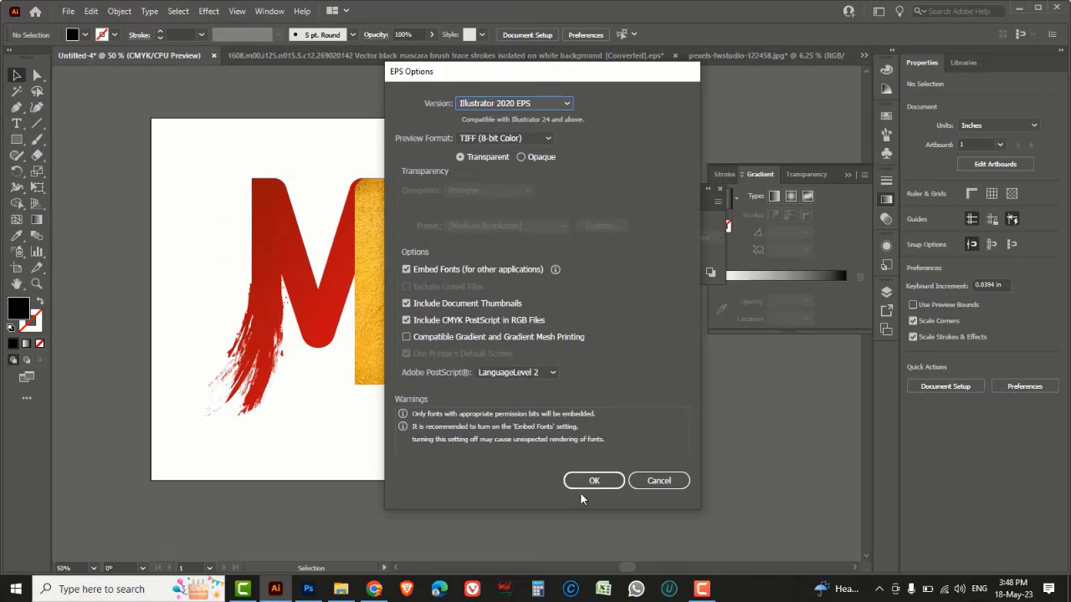
{"action": "left_click", "coordinate": [591, 484]}
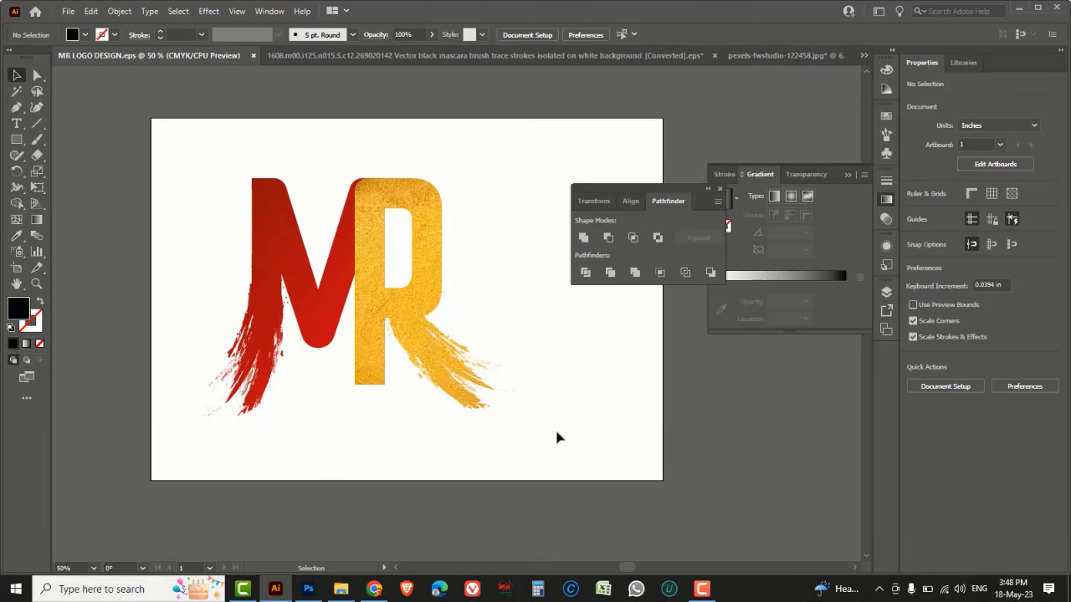
Resize the artboard to about 8.53 × 7.1 in around the MR logo and save the document
{"action": "left_click", "coordinate": [17, 269]}
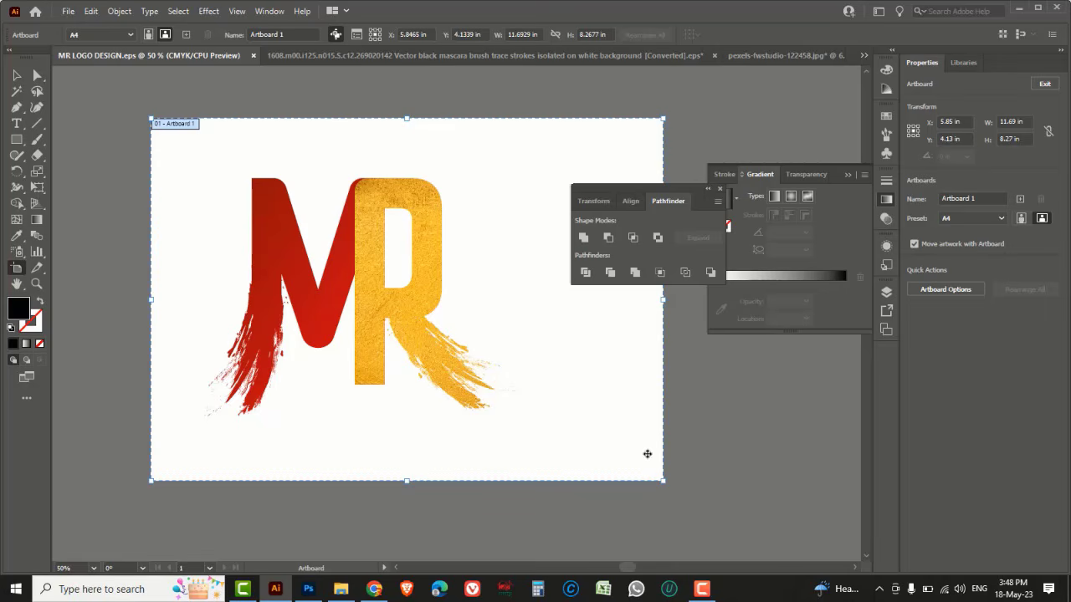
{"action": "left_click_drag", "start_coordinate": [662, 481], "coordinate": [543, 445]}
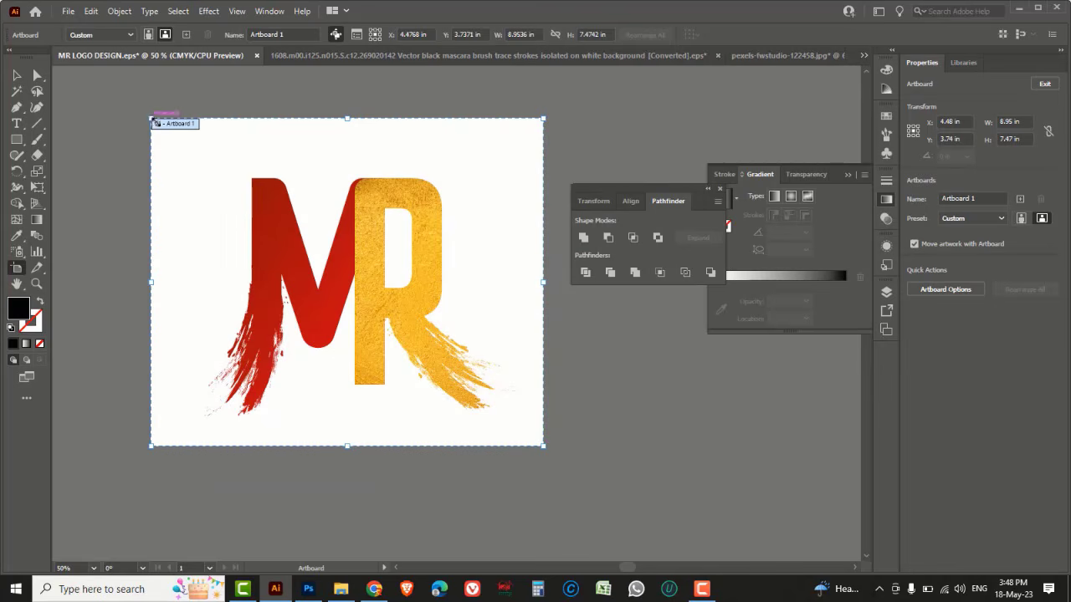
{"action": "left_click_drag", "start_coordinate": [151, 119], "coordinate": [169, 135]}
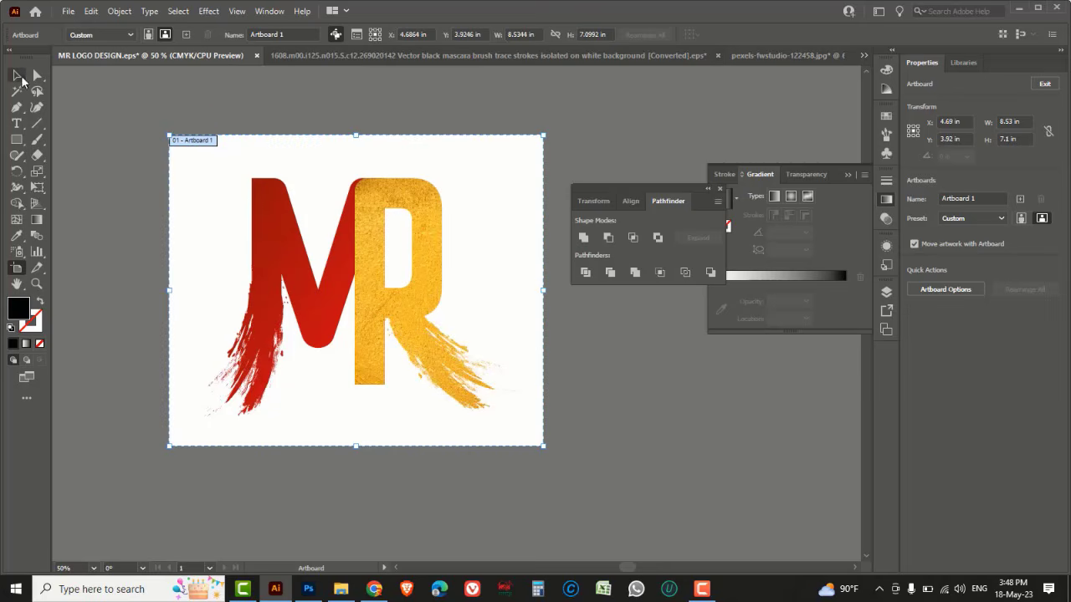
{"action": "left_click", "coordinate": [17, 74]}
{"action": "left_click", "coordinate": [68, 11]}
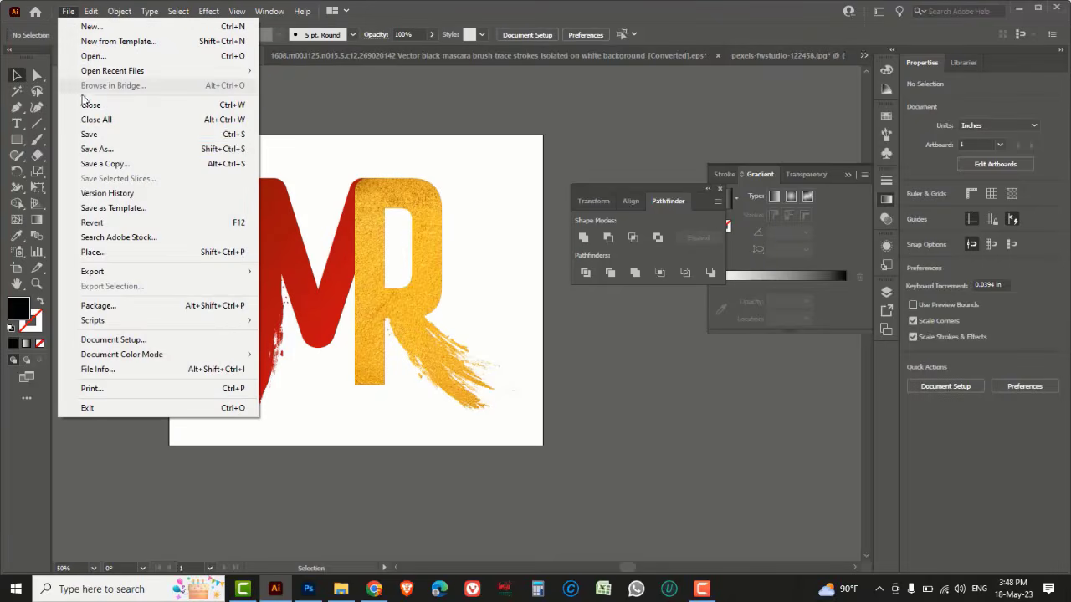
{"action": "left_click", "coordinate": [90, 136]}
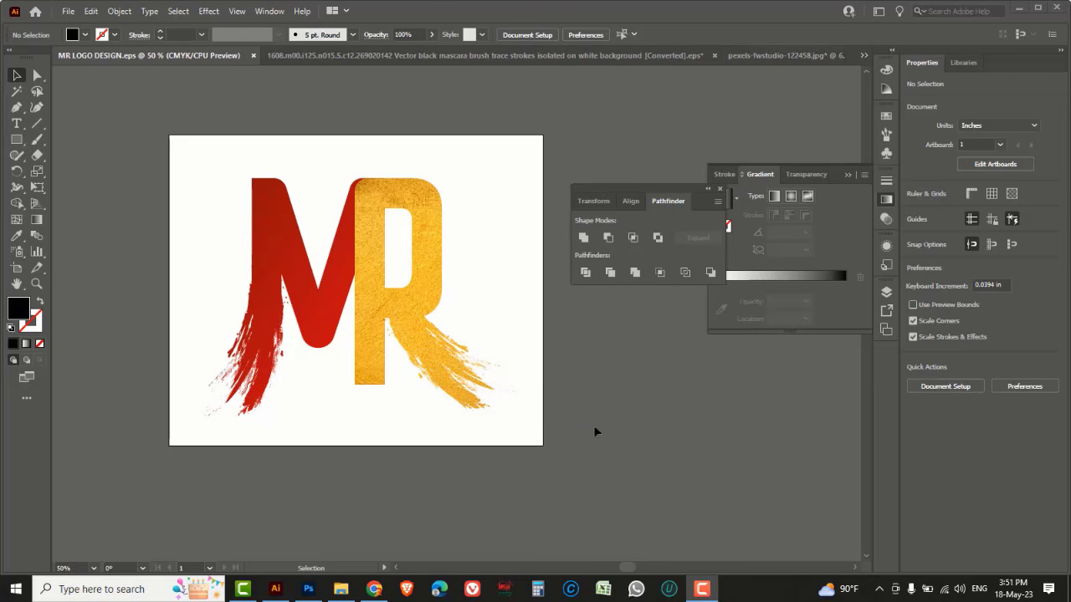
Select the entire MR logo artwork and copy it
{"action": "left_click_drag", "start_coordinate": [142, 122], "coordinate": [500, 465]}
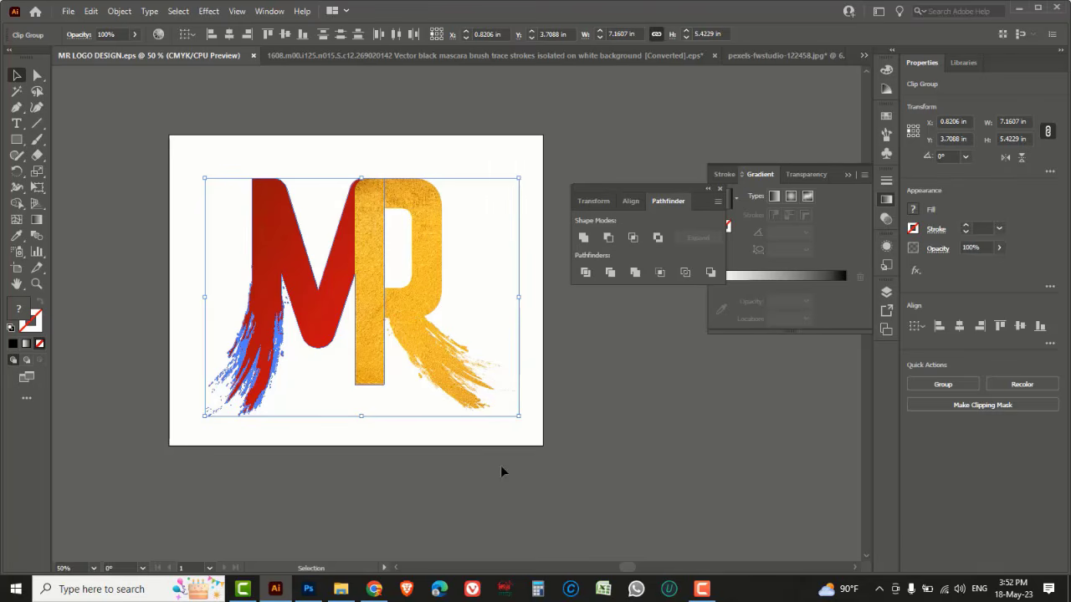
{"action": "left_click", "coordinate": [587, 465]}
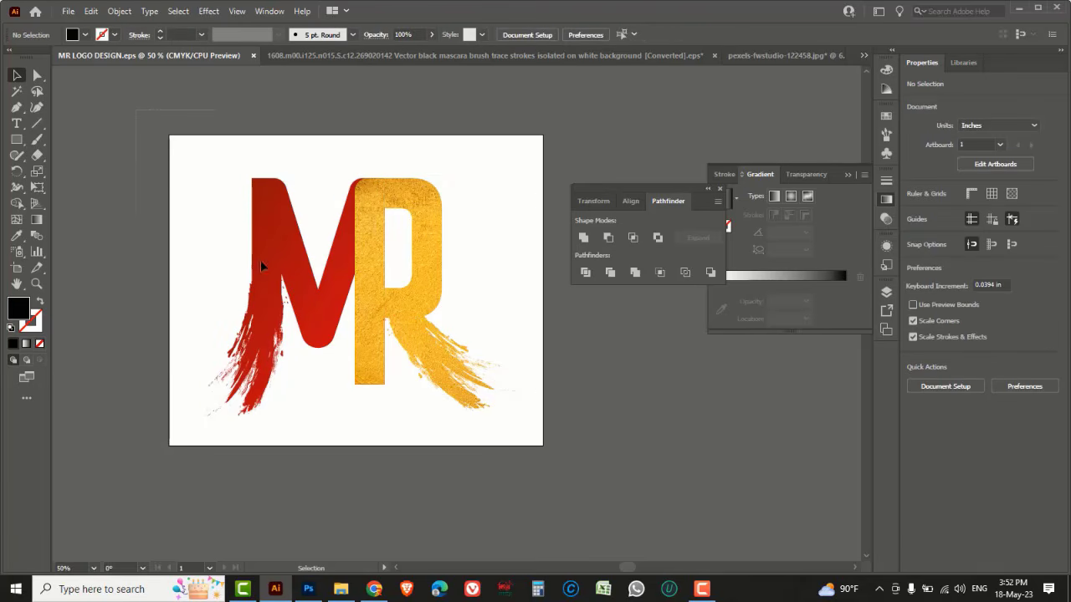
{"action": "left_click_drag", "start_coordinate": [260, 266], "coordinate": [512, 443]}
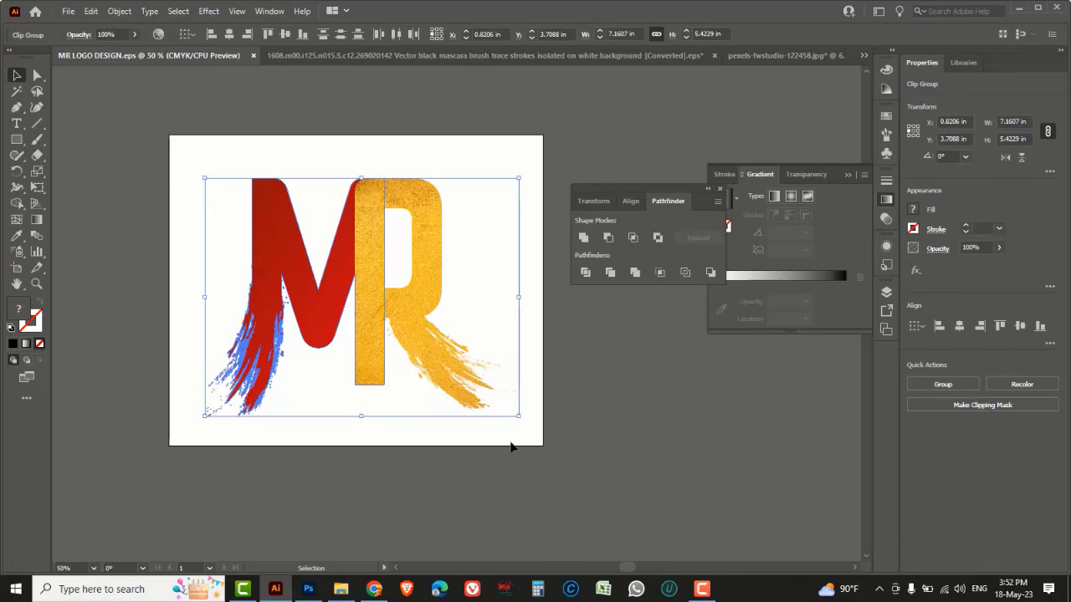
{"action": "key", "text": "a"}
{"action": "key", "text": "v"}
Switch to Photoshop and open the m001t0046_3d_logo_mockup_b_08nov22 PSD mockup file
{"action": "left_click", "coordinate": [307, 589]}
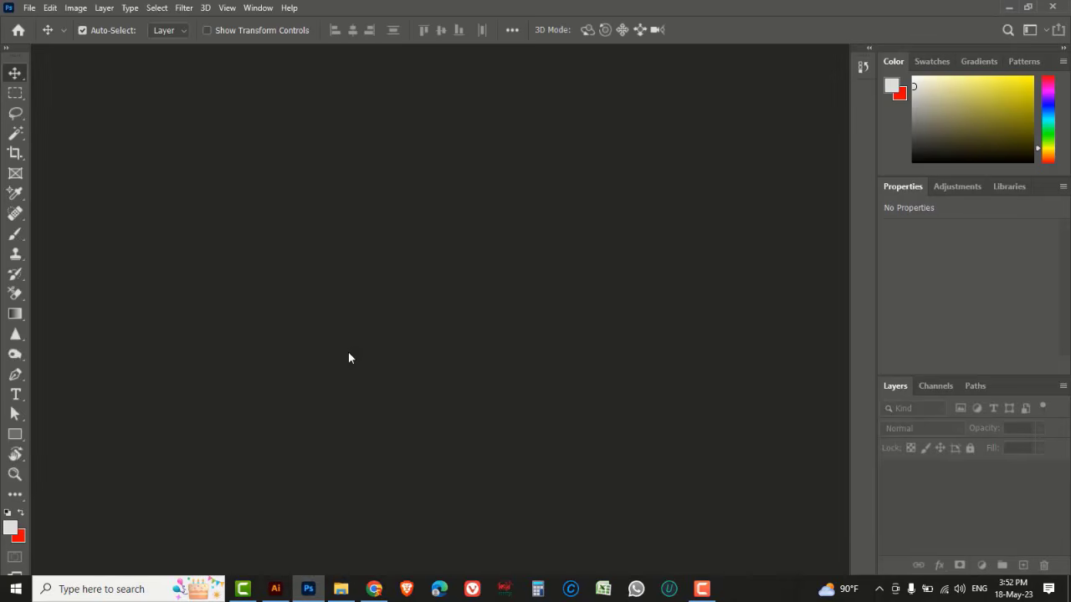
{"action": "left_click", "coordinate": [28, 8]}
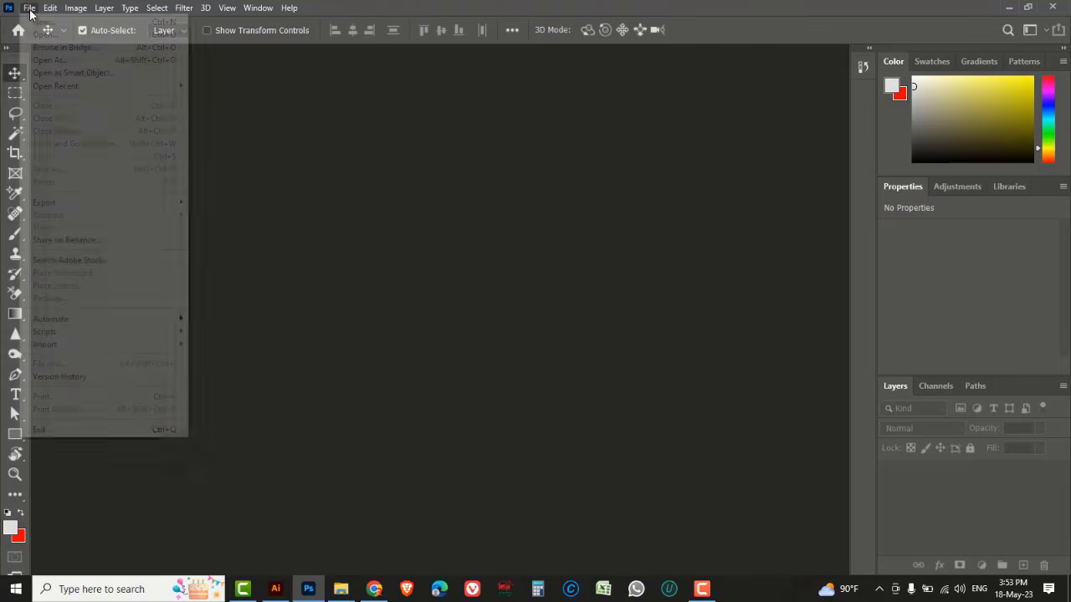
{"action": "left_click", "coordinate": [46, 35]}
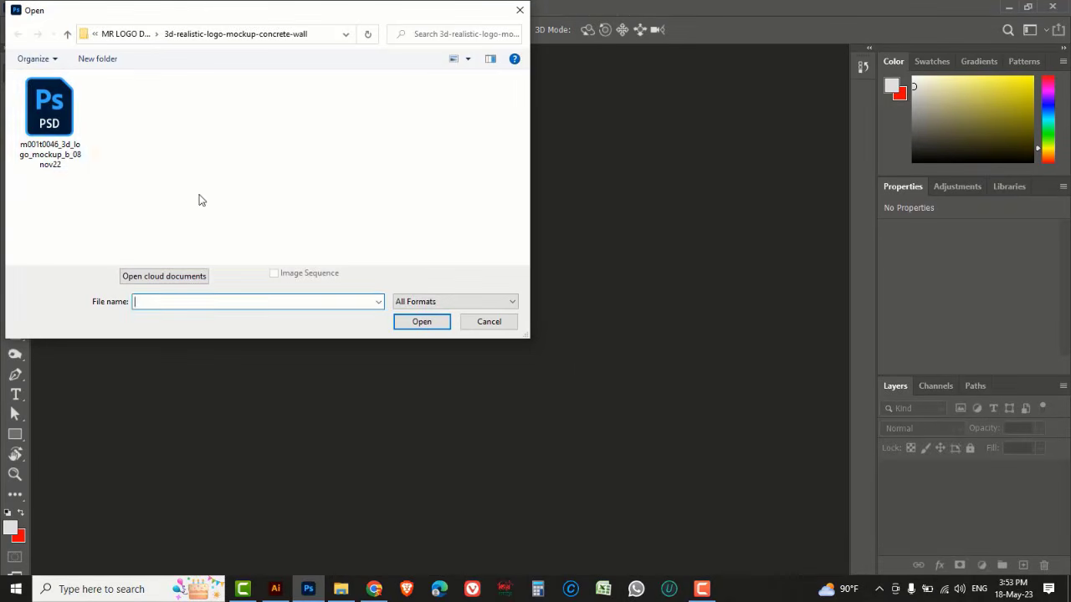
{"action": "left_click", "coordinate": [75, 138]}
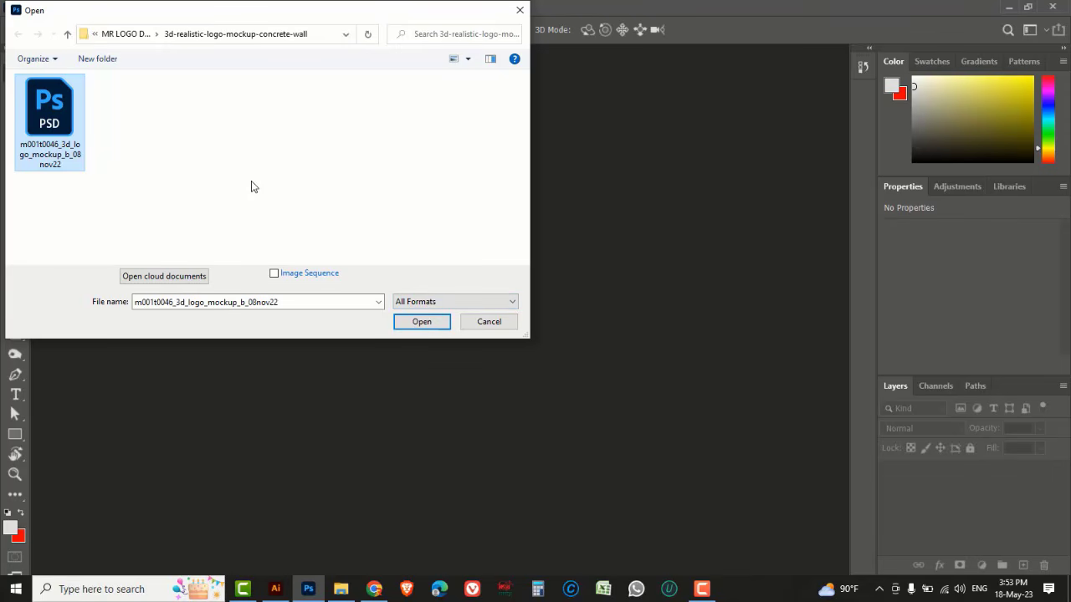
{"action": "left_click", "coordinate": [421, 324]}
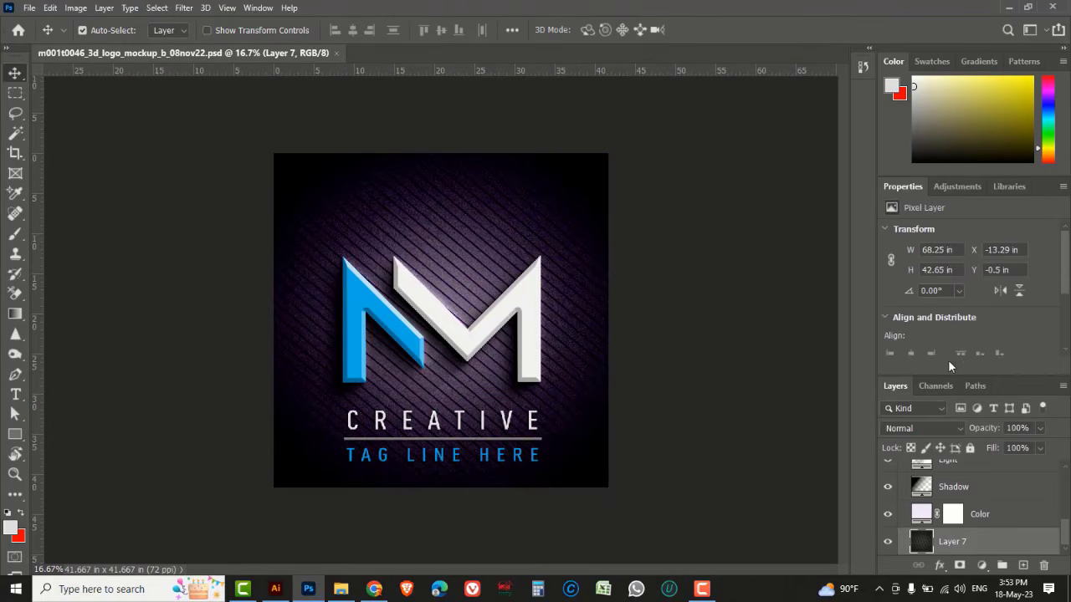
Open the mockup's "Your design here" smart object for editing
{"action": "left_click_drag", "start_coordinate": [1008, 385], "coordinate": [792, 243]}
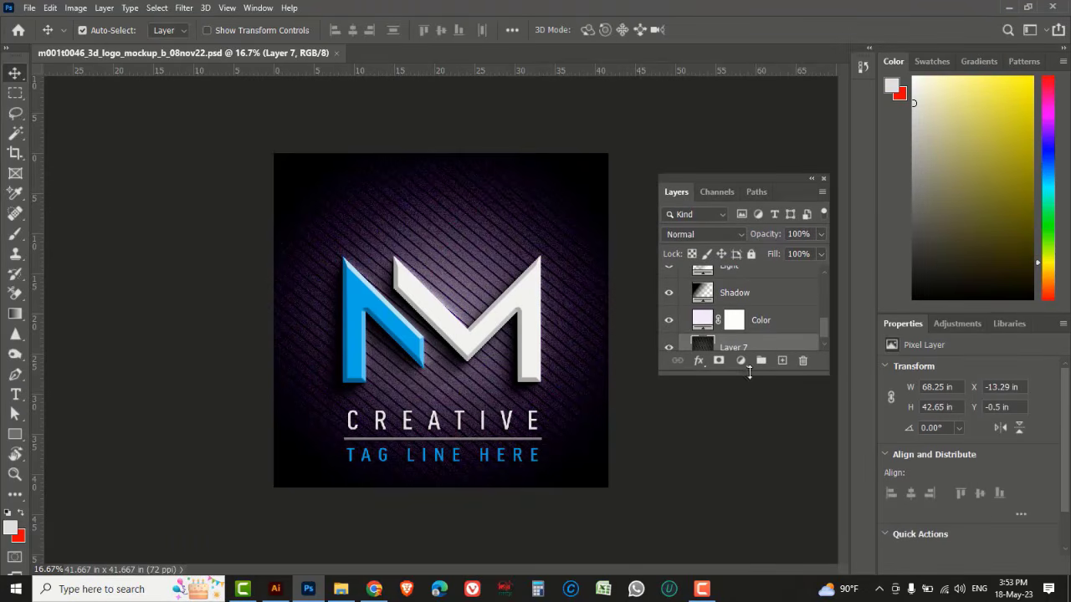
{"action": "left_click_drag", "start_coordinate": [740, 376], "coordinate": [741, 524]}
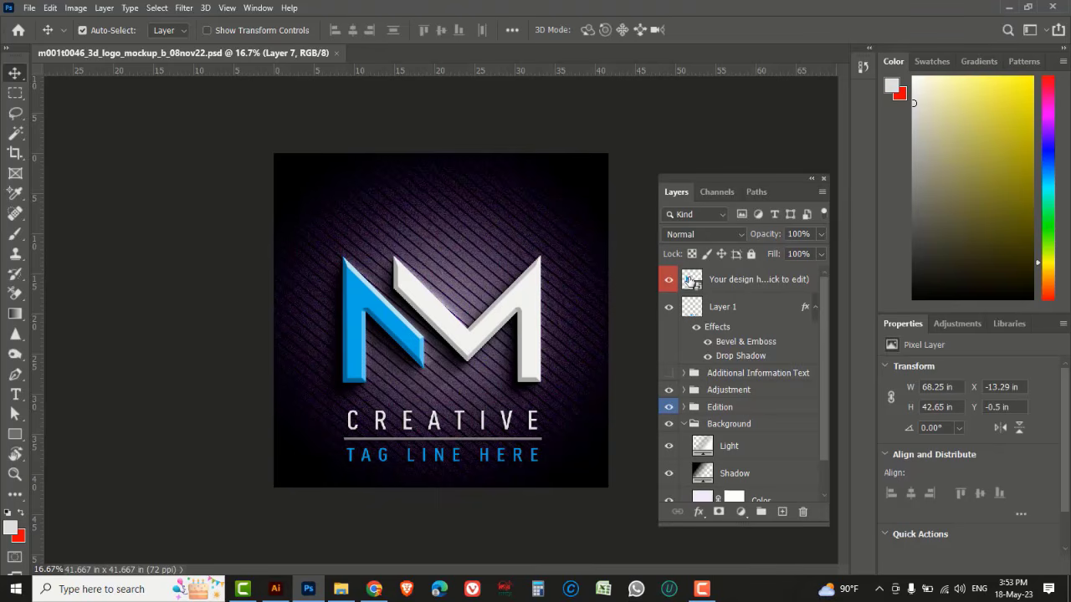
{"action": "double_click", "coordinate": [690, 282]}
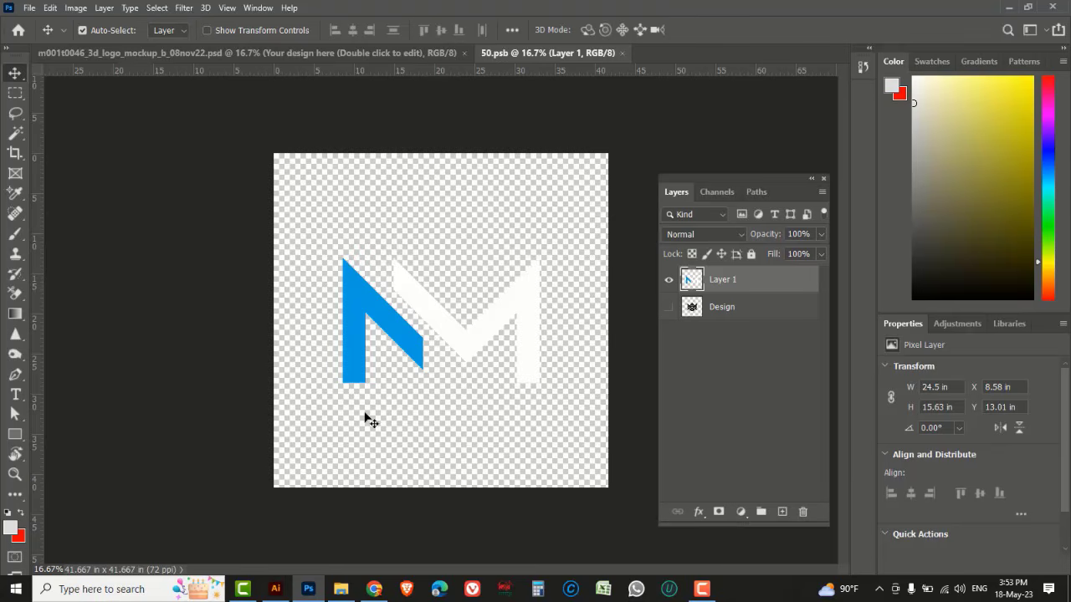
Paste the copied MR logo from Illustrator into the smart object as pixels
{"action": "left_click", "coordinate": [275, 589]}
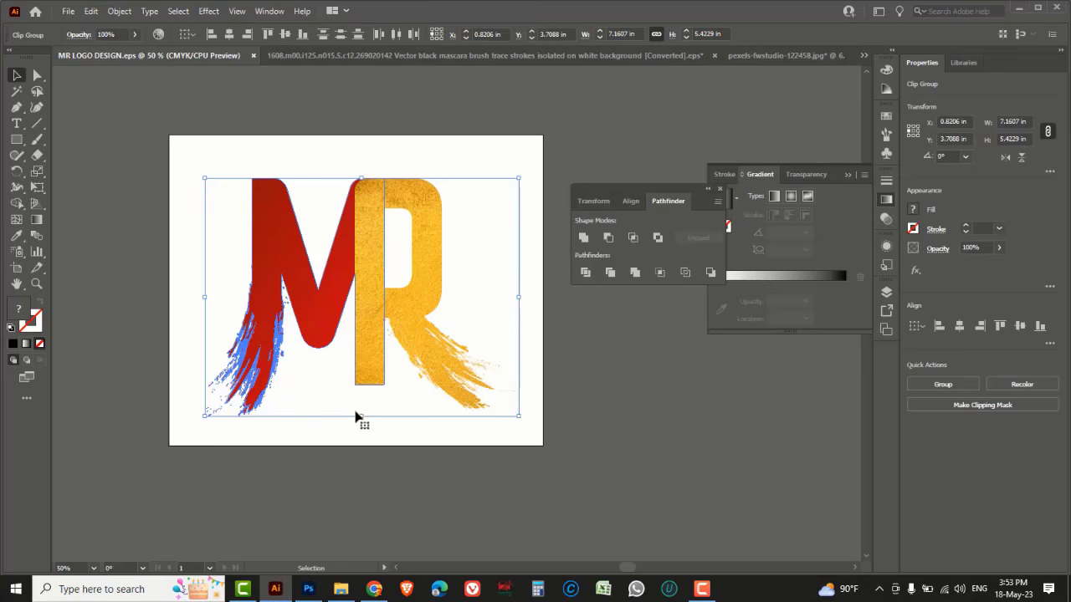
{"action": "left_click", "coordinate": [308, 589]}
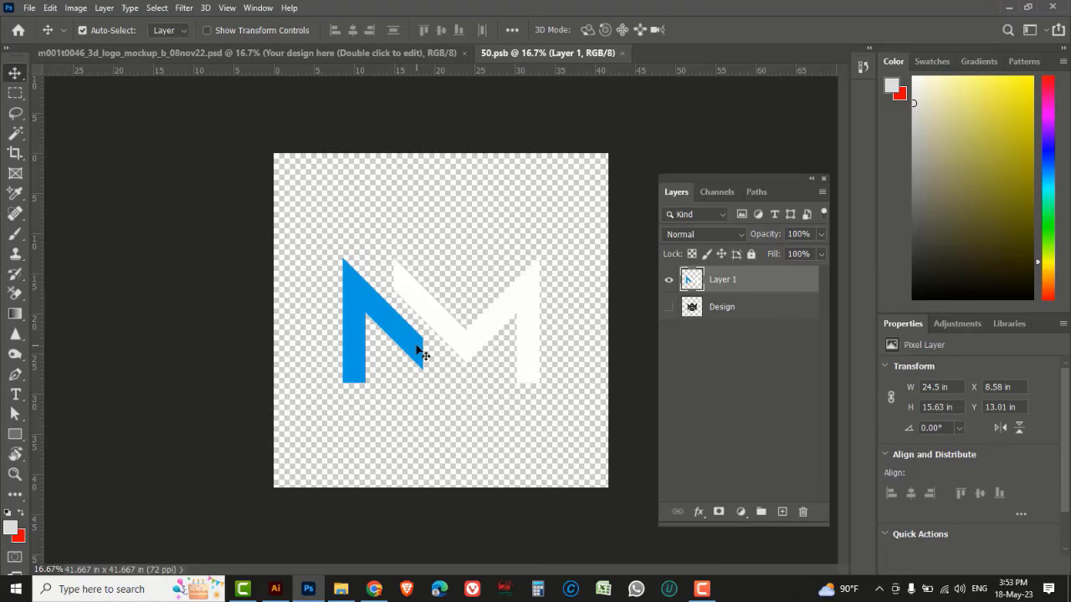
{"action": "key", "text": "ctrl+v"}
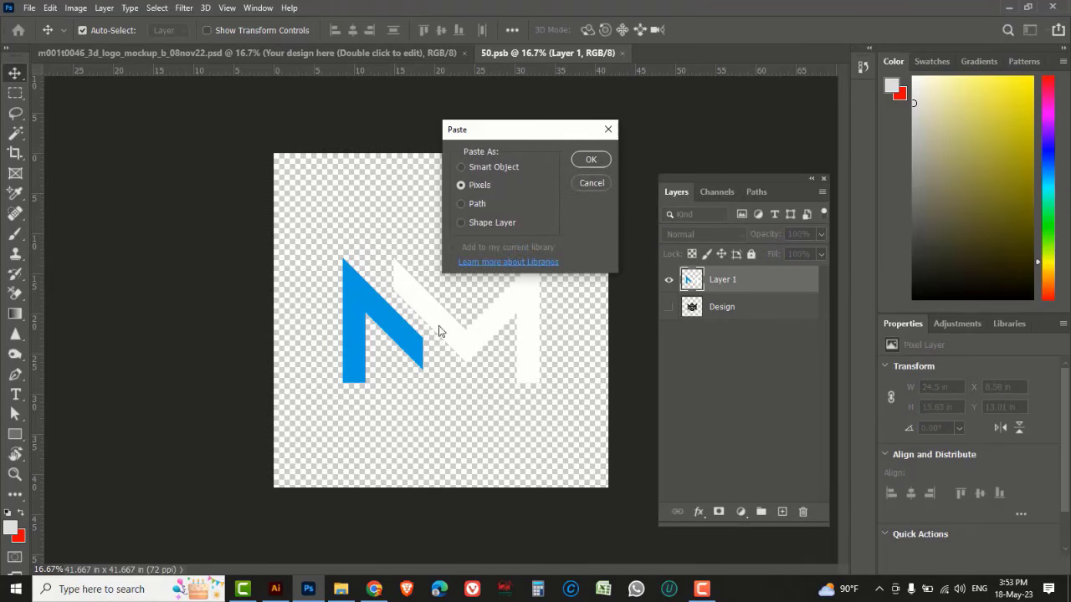
{"action": "left_click", "coordinate": [583, 160]}
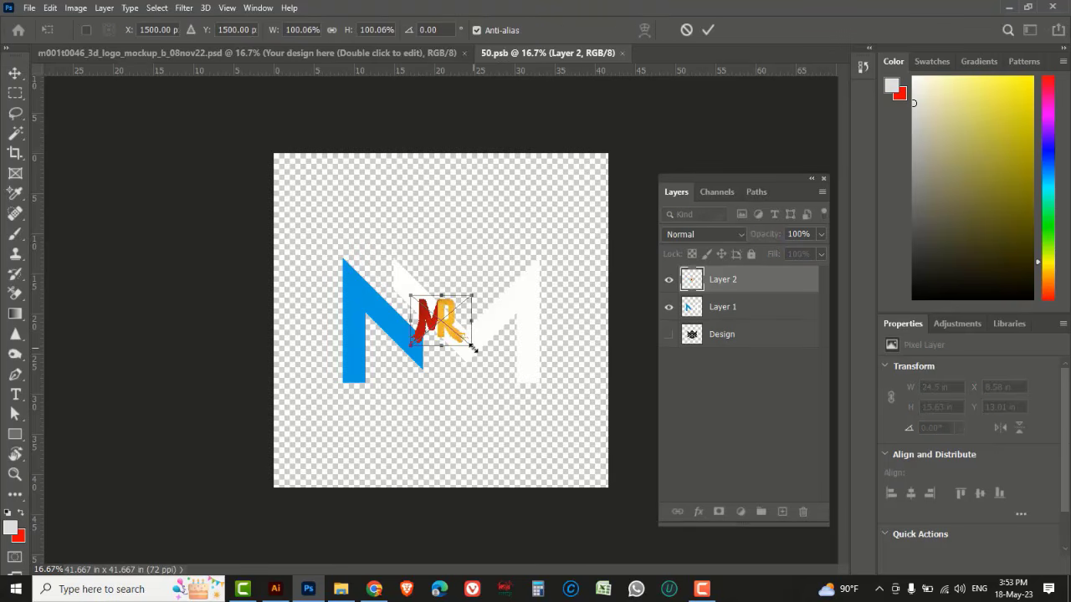
Scale the pasted MR logo up to about 508% over the canvas and commit the transform
{"action": "left_click_drag", "start_coordinate": [474, 350], "coordinate": [597, 451]}
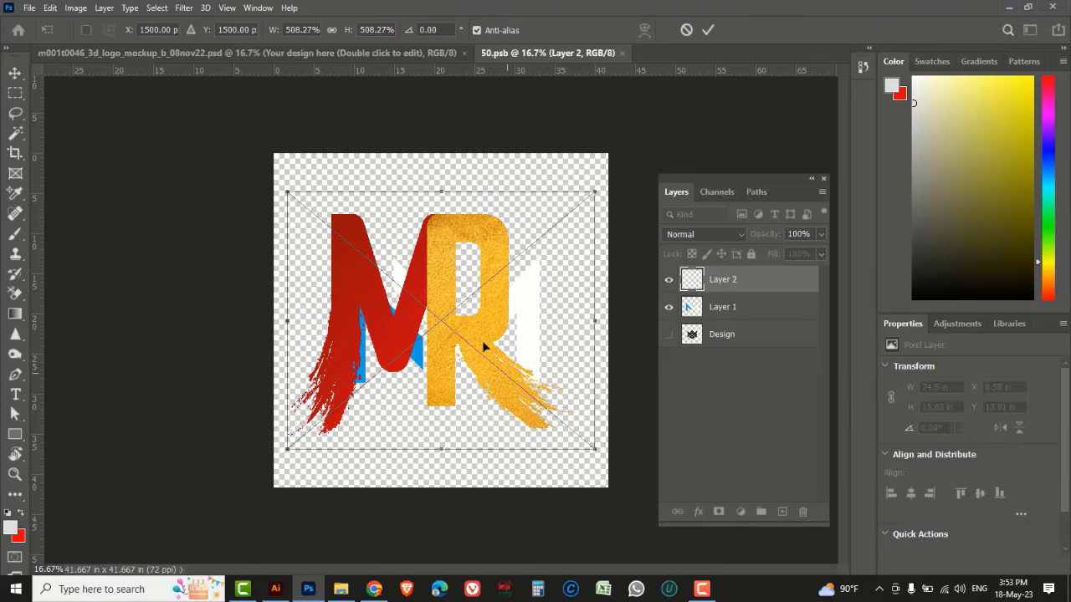
{"action": "left_click_drag", "start_coordinate": [447, 281], "coordinate": [474, 286]}
{"action": "left_click", "coordinate": [708, 30]}
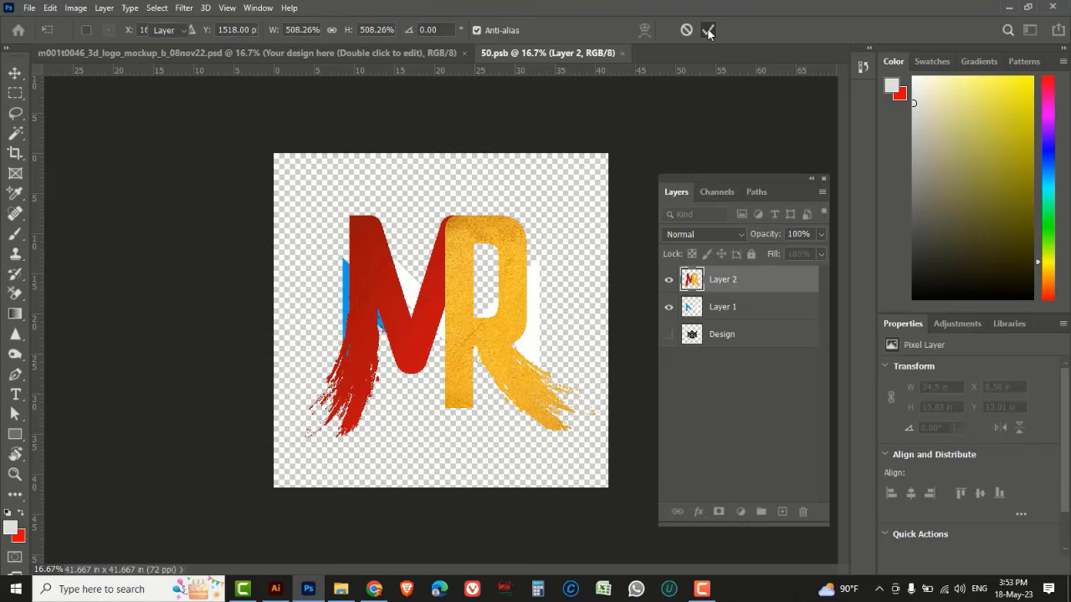
Hide the original placeholder Layer 1 and save the smart object
{"action": "left_click", "coordinate": [736, 307]}
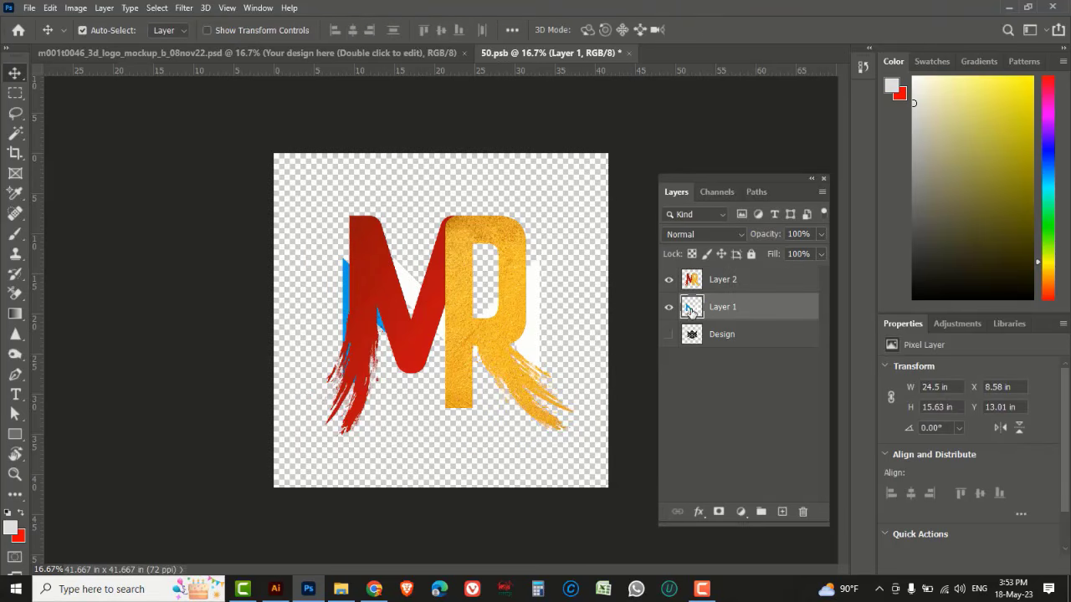
{"action": "left_click", "coordinate": [669, 307]}
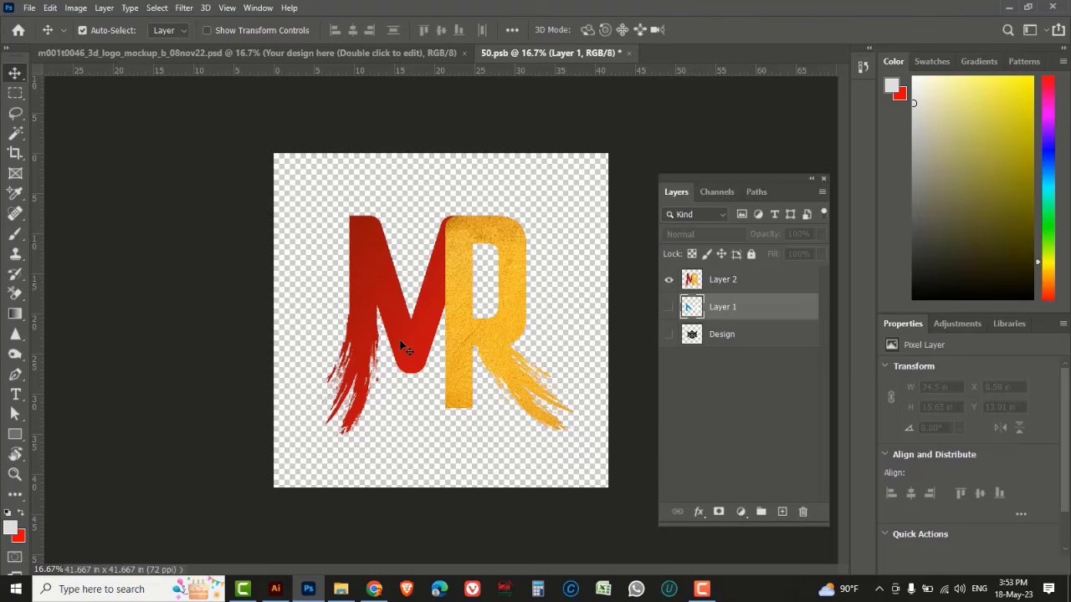
{"action": "key", "text": "ctrl"}
{"action": "key", "text": "ctrl+s"}
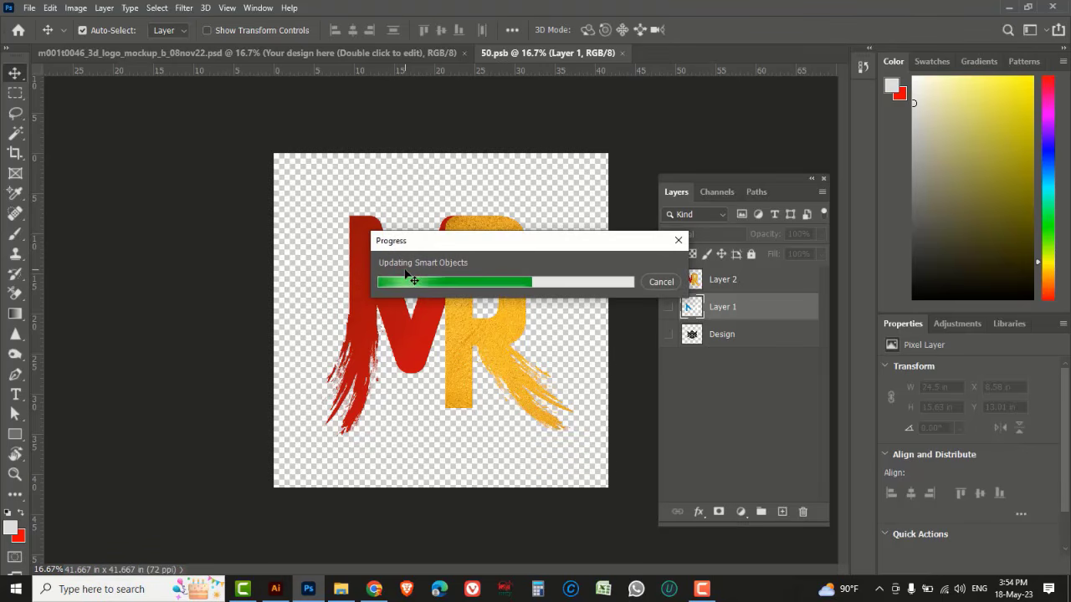
Scale the MR logo layer down to about 78%, move it up, commit and save the smart object
{"action": "left_click", "coordinate": [236, 52]}
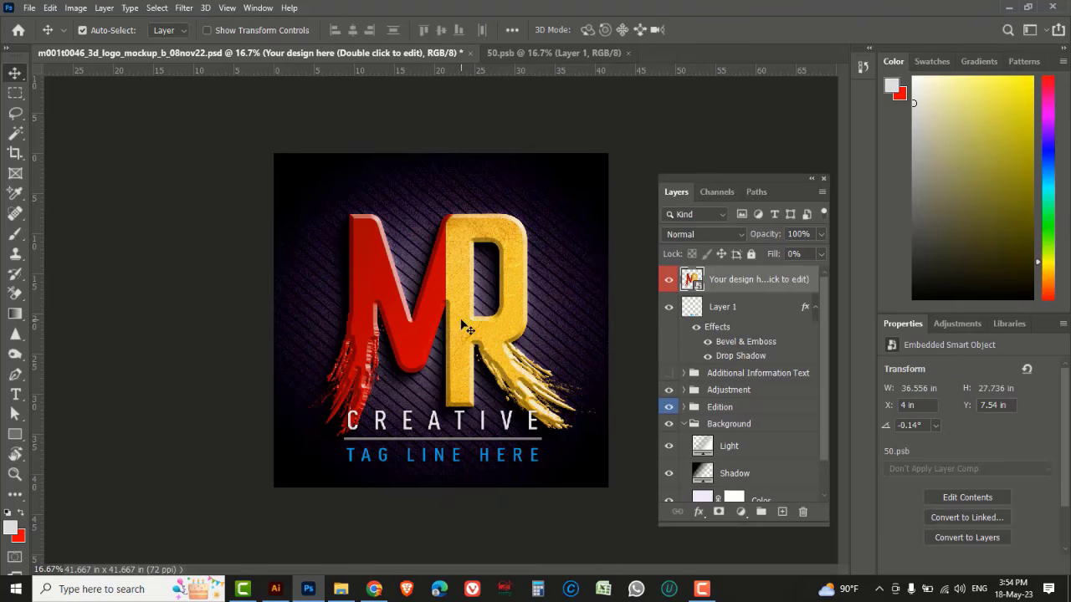
{"action": "left_click", "coordinate": [516, 53]}
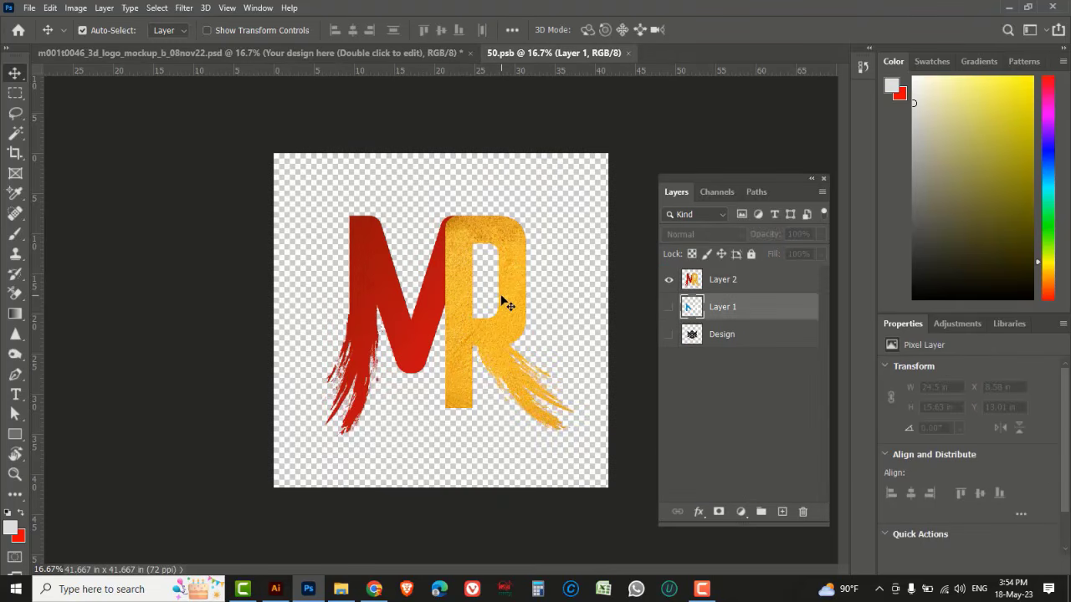
{"action": "left_click", "coordinate": [753, 281]}
{"action": "key", "text": "ctrl+t"}
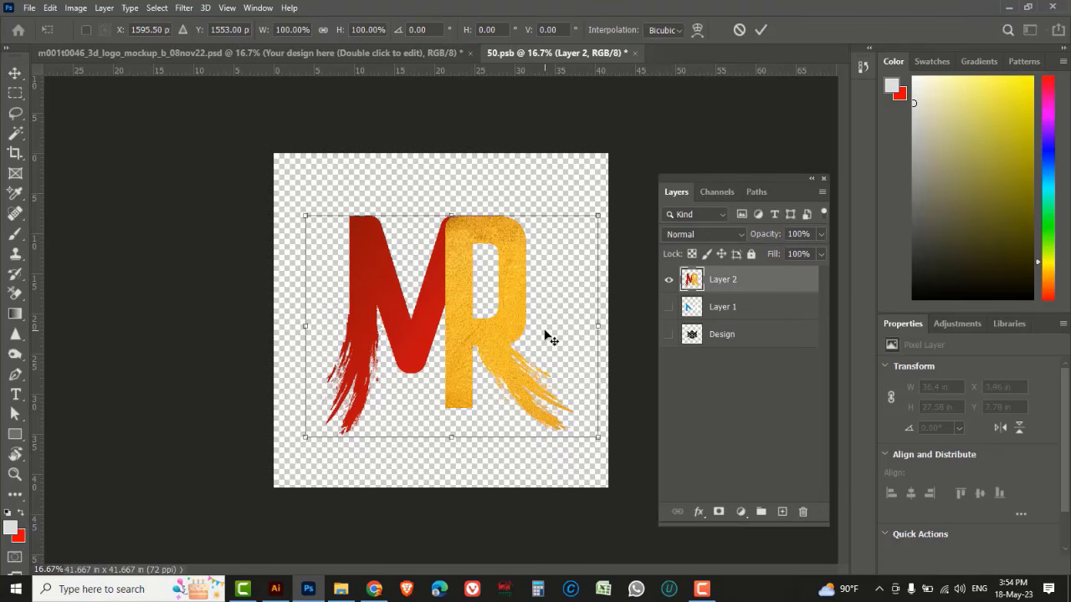
{"action": "left_click_drag", "start_coordinate": [593, 434], "coordinate": [578, 421]}
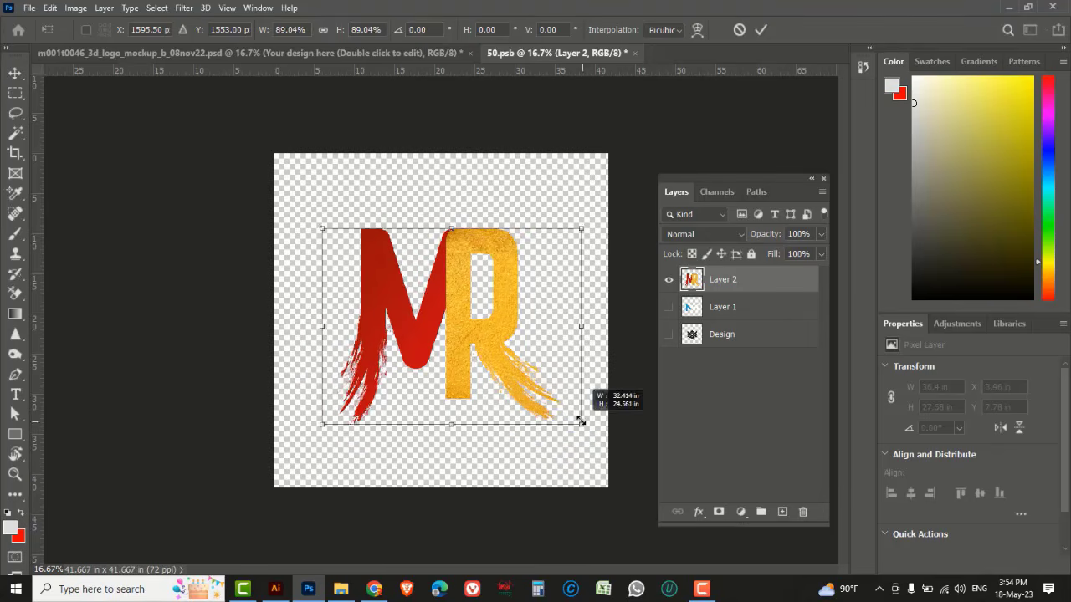
{"action": "left_click_drag", "start_coordinate": [471, 354], "coordinate": [466, 314]}
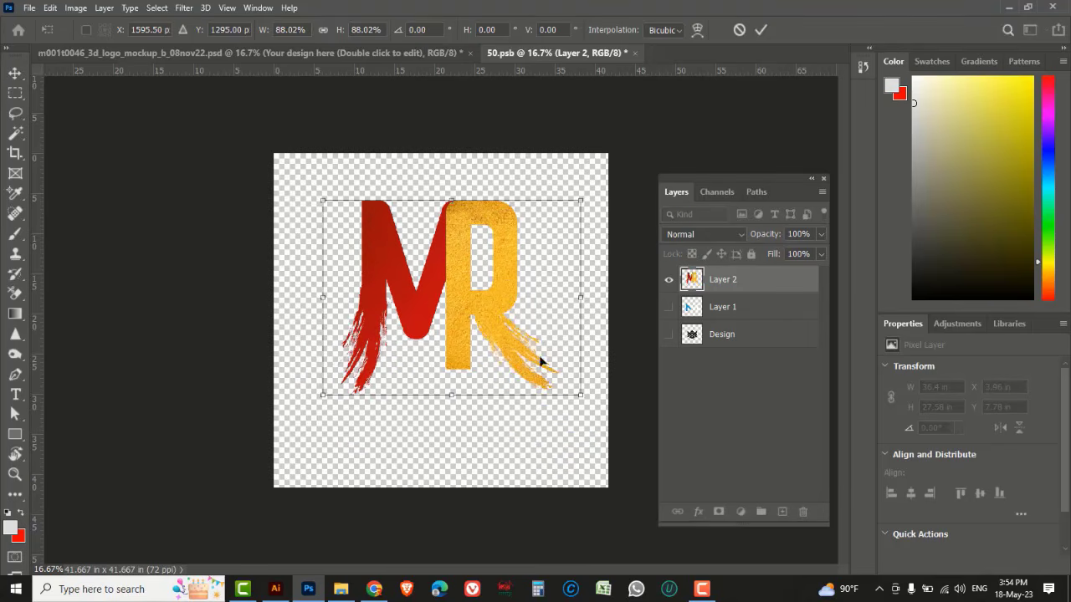
{"action": "left_click_drag", "start_coordinate": [579, 399], "coordinate": [562, 378]}
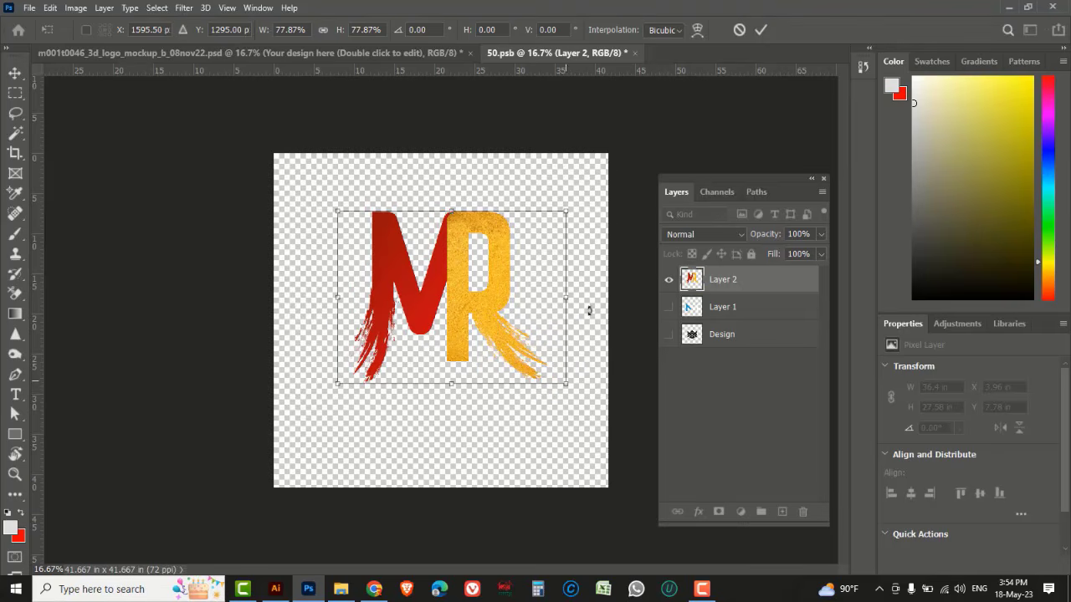
{"action": "left_click", "coordinate": [760, 29]}
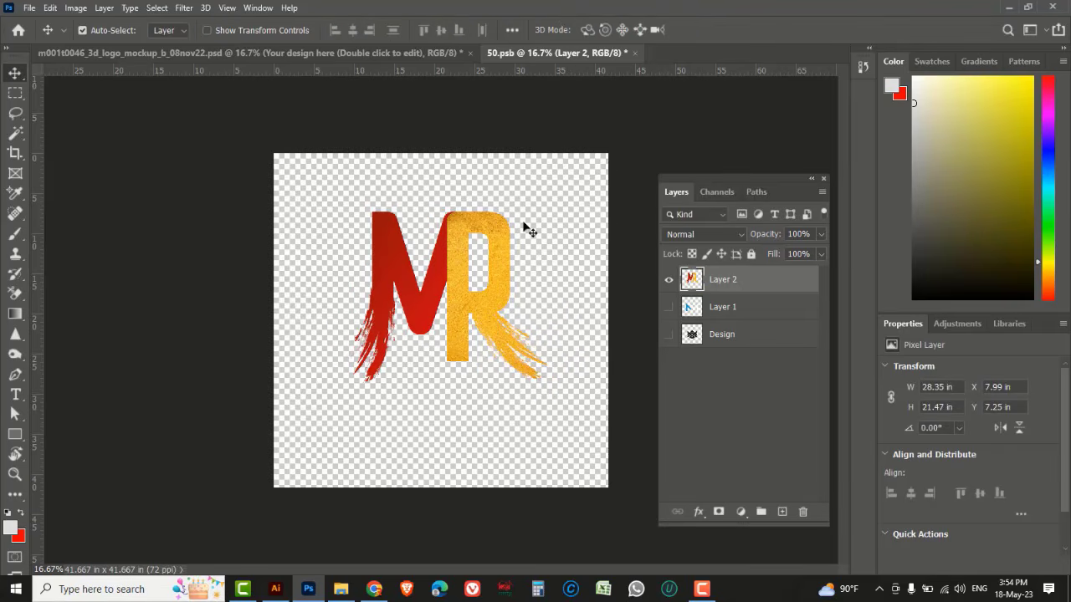
{"action": "key", "text": "ctrl+s"}
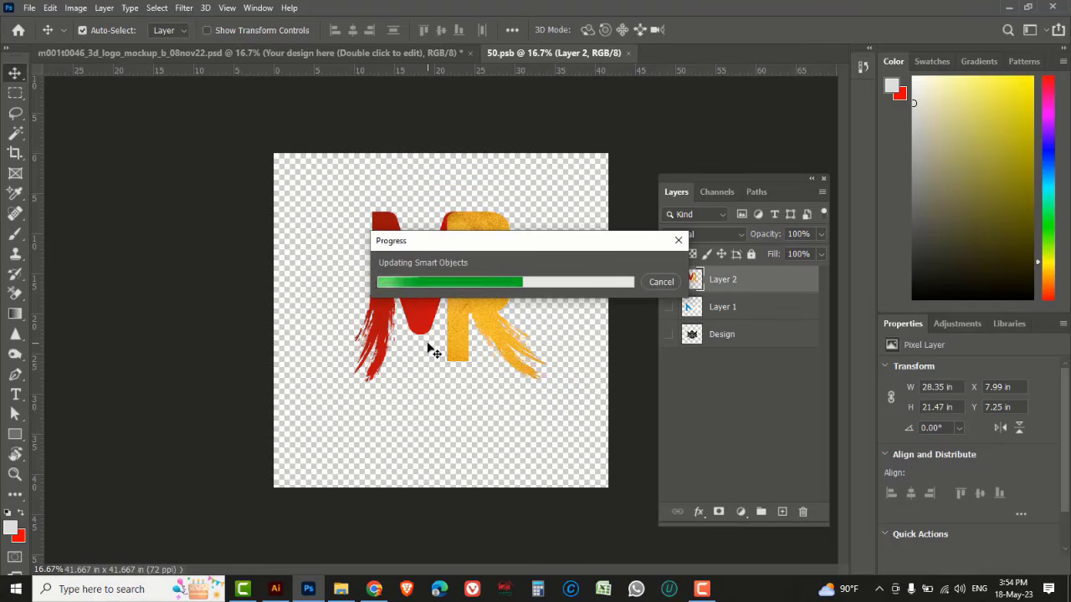
Examine the mockup's Edition FX effect layers by toggling their visibility on the MR logo
{"action": "left_click", "coordinate": [246, 53]}
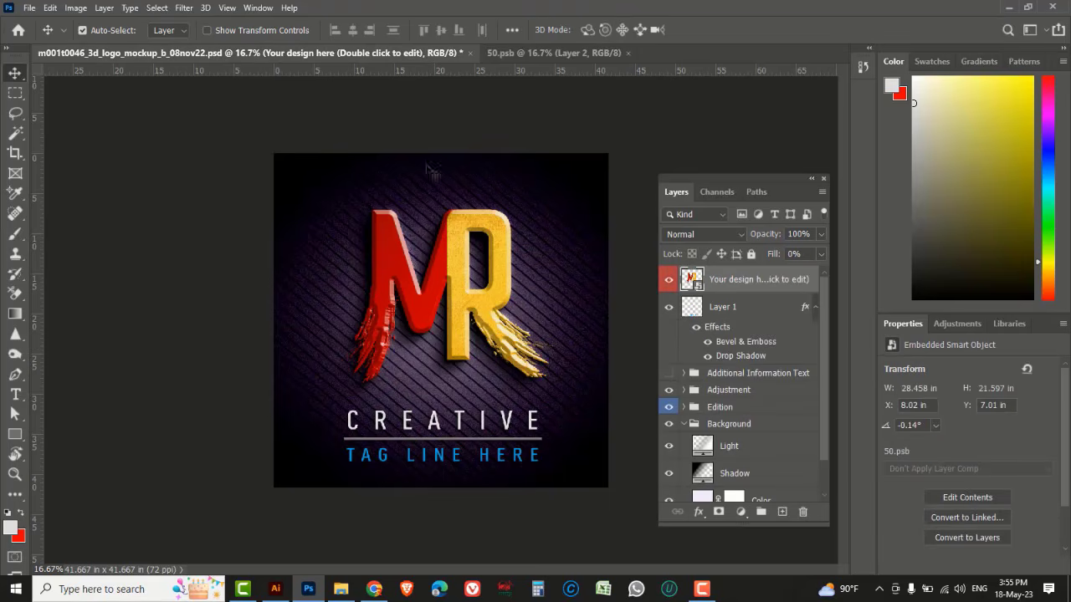
{"action": "scroll", "coordinate": [483, 271], "scroll_direction": "up", "scroll_amount": 1}
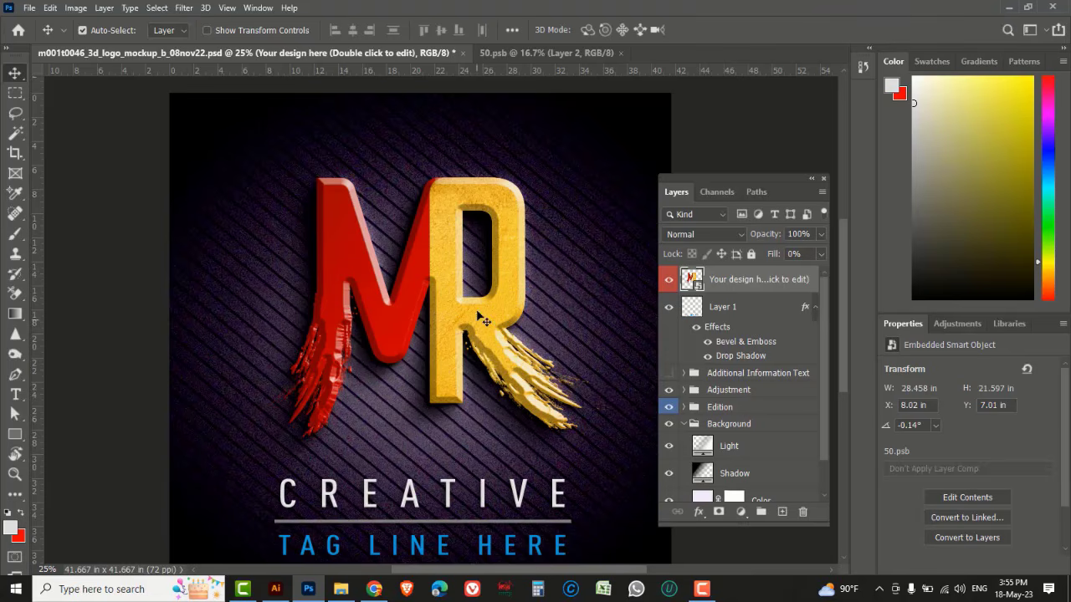
{"action": "scroll", "coordinate": [439, 231], "scroll_direction": "up", "scroll_amount": 1}
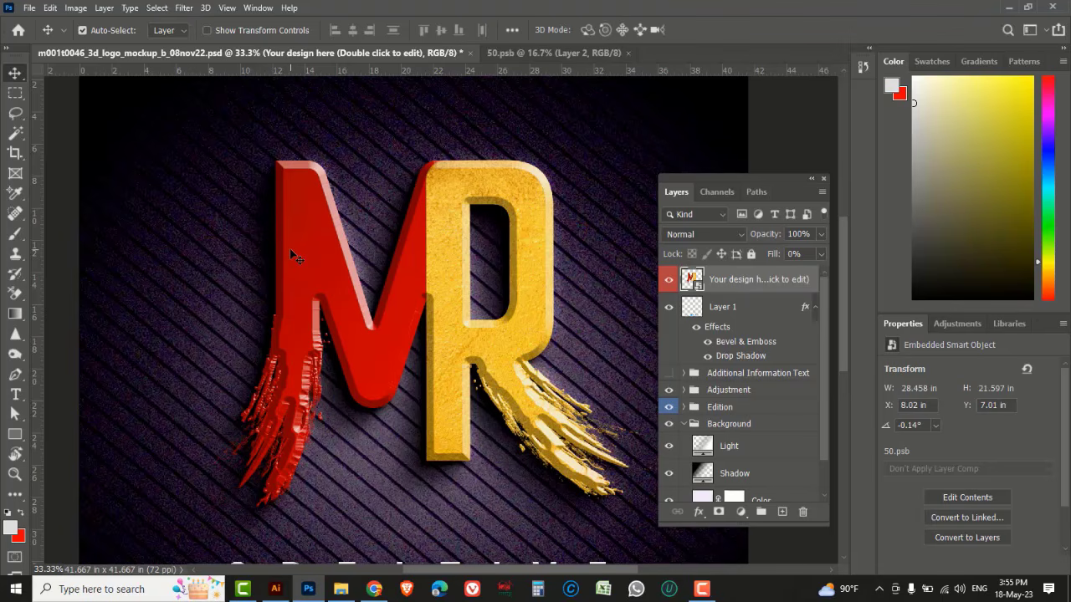
{"action": "left_click", "coordinate": [685, 409]}
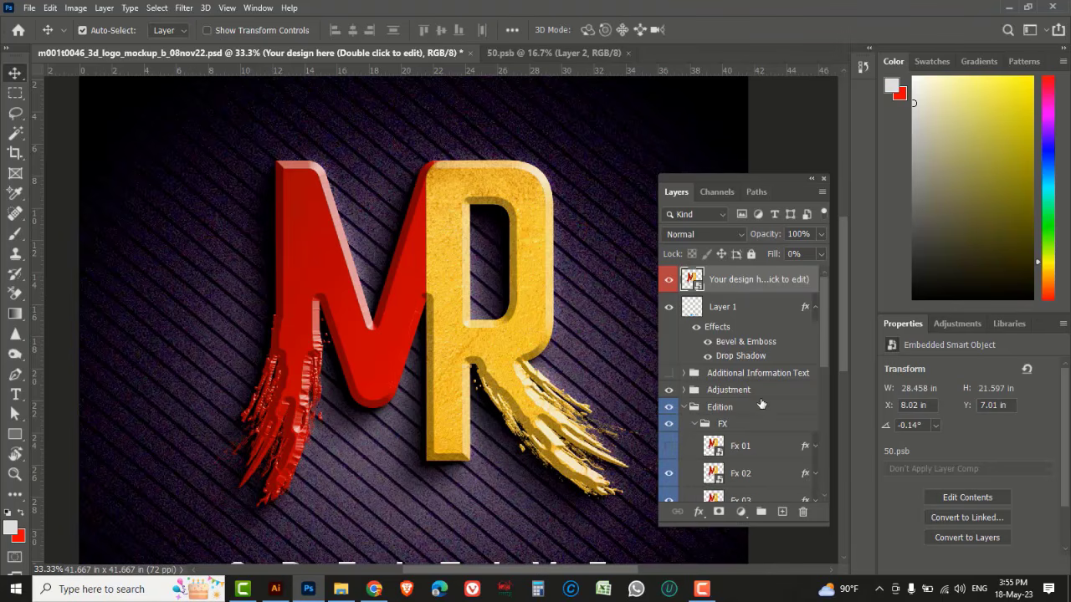
{"action": "scroll", "coordinate": [762, 401], "scroll_direction": "down", "scroll_amount": 2}
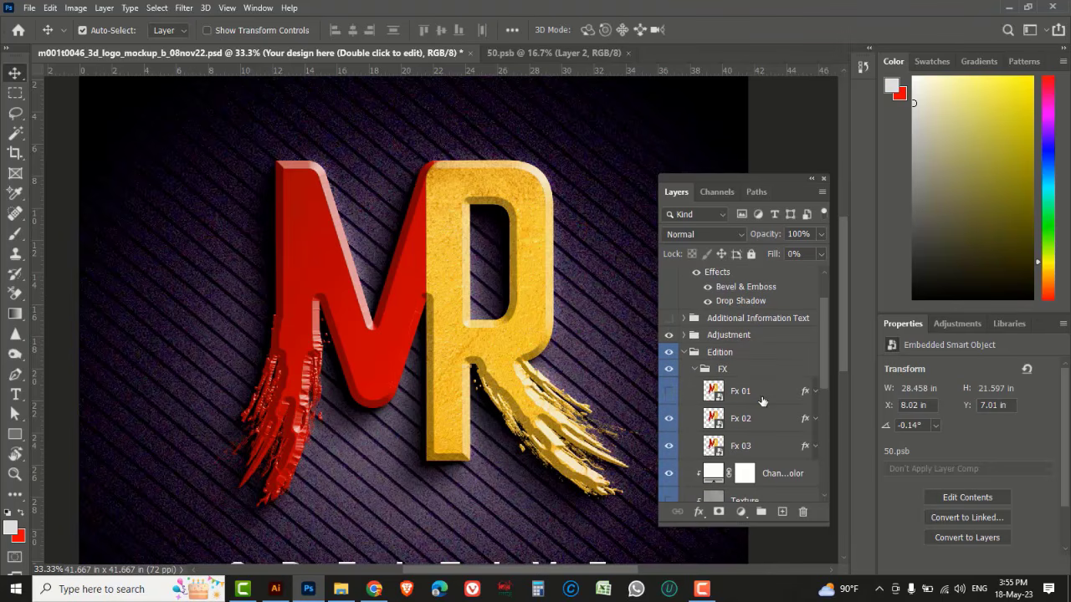
{"action": "left_click", "coordinate": [668, 420]}
{"action": "left_click", "coordinate": [668, 420]}
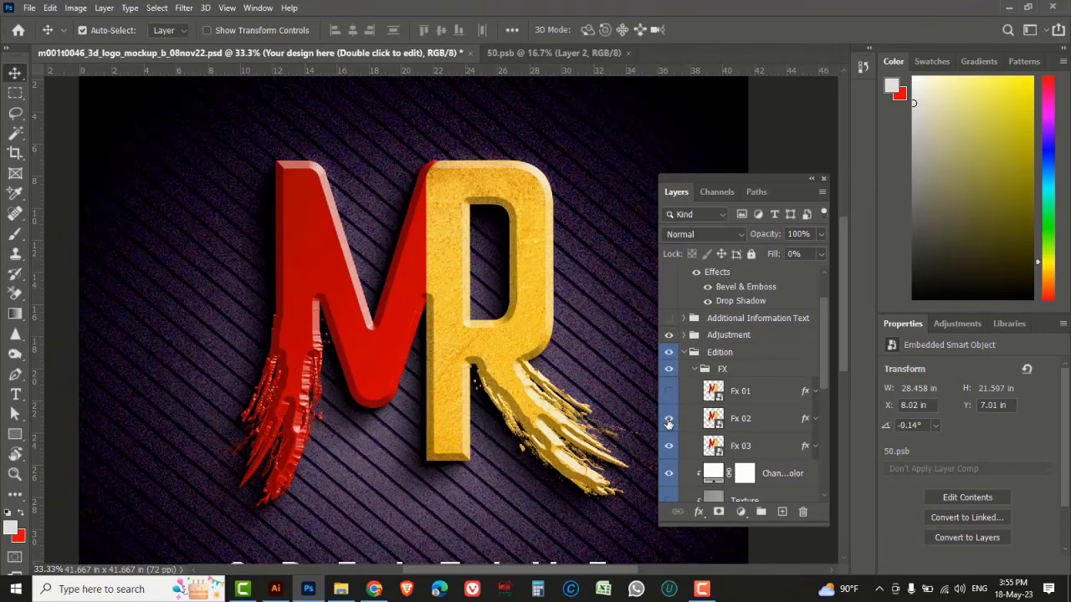
{"action": "left_click", "coordinate": [668, 446]}
{"action": "left_click", "coordinate": [669, 445]}
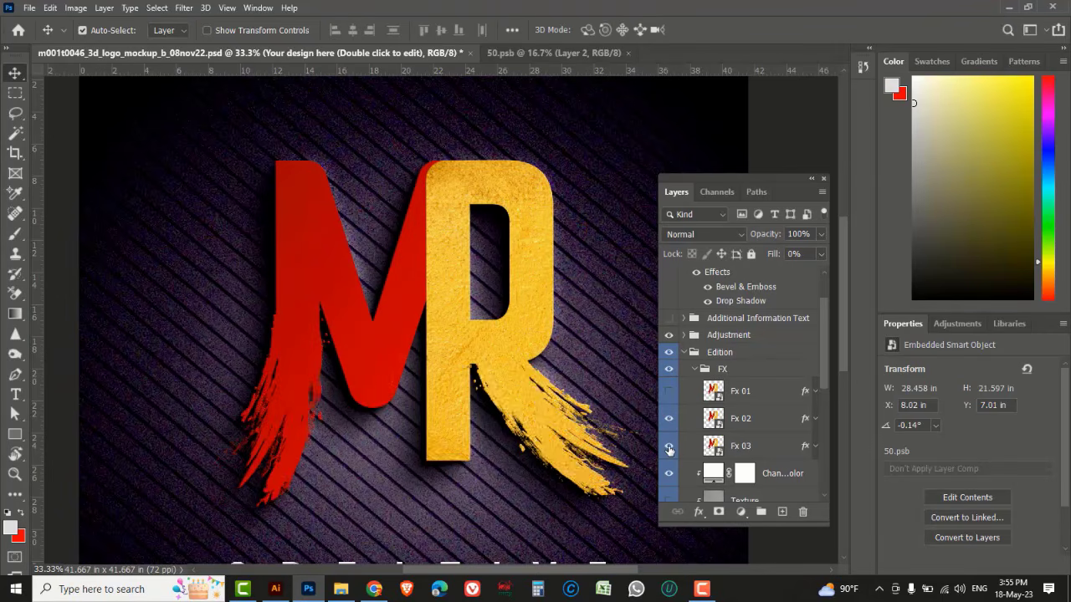
Set the Fx 03 layer's Bevel & Emboss to 209% depth, 24 px size and 5 px soften
{"action": "left_click", "coordinate": [761, 448]}
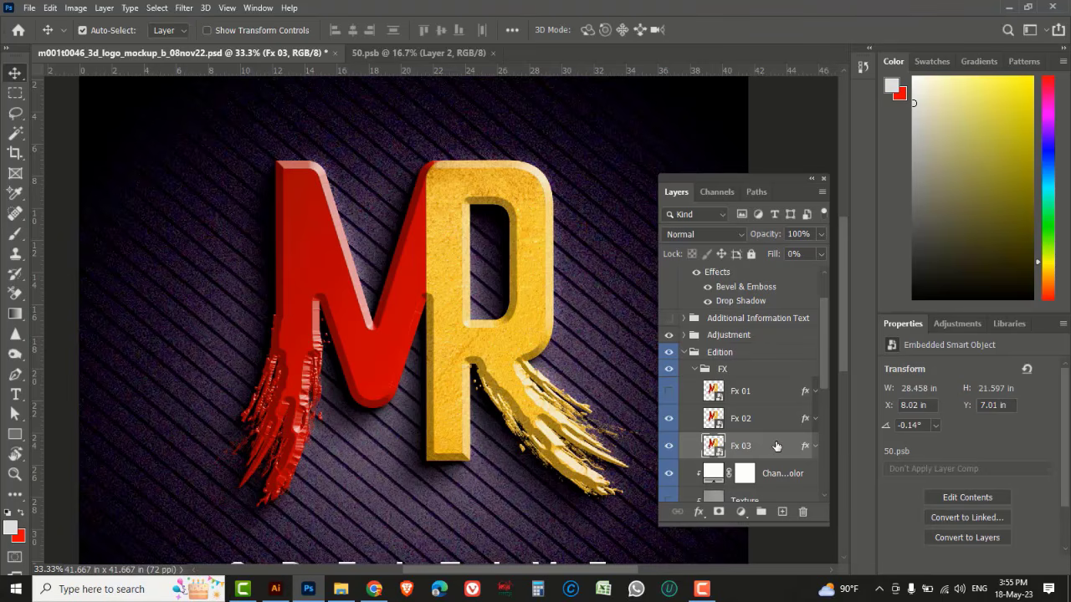
{"action": "double_click", "coordinate": [776, 446]}
{"action": "left_click_drag", "start_coordinate": [373, 217], "coordinate": [836, 163]}
{"action": "left_click", "coordinate": [578, 223]}
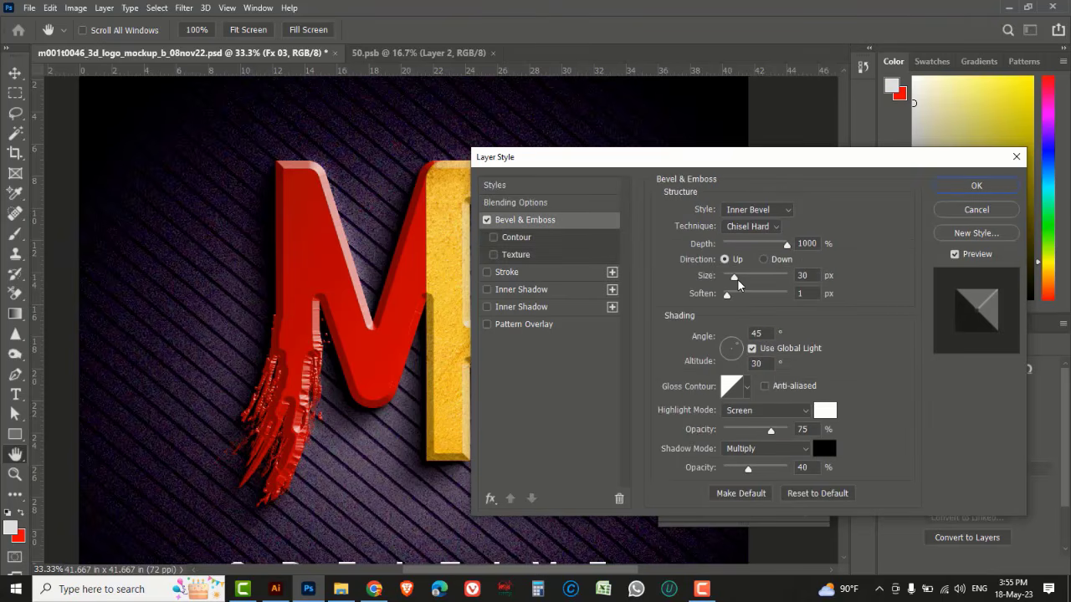
{"action": "mouse_move", "coordinate": [737, 283]}
{"action": "left_mouse_down"}
{"action": "mouse_move", "coordinate": [730, 298]}
{"action": "mouse_move", "coordinate": [744, 299]}
{"action": "left_mouse_up"}
{"action": "left_click_drag", "start_coordinate": [786, 245], "coordinate": [736, 253]}
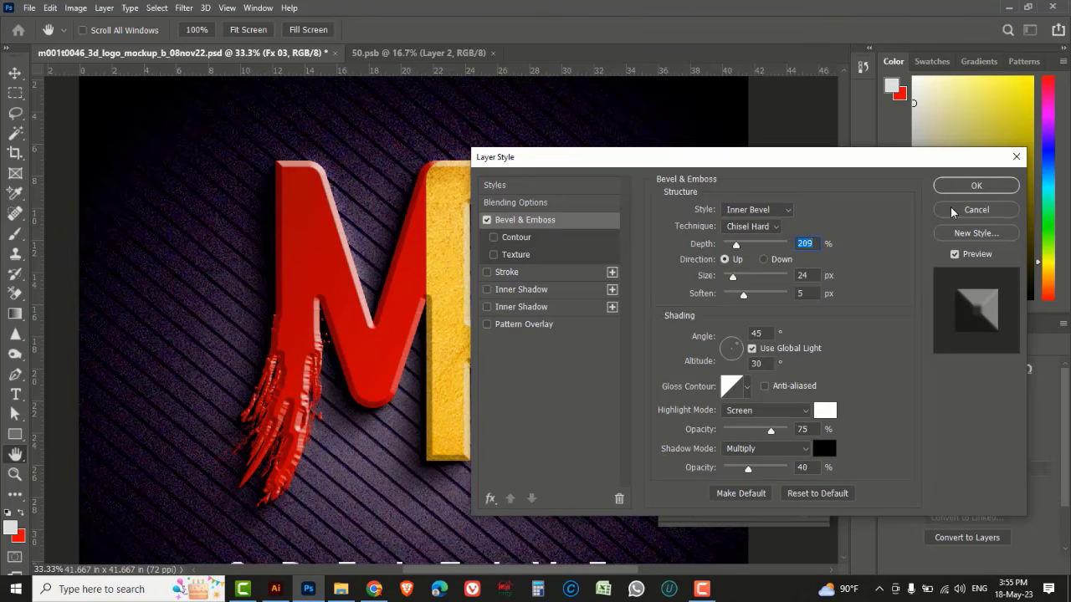
{"action": "left_click", "coordinate": [943, 186]}
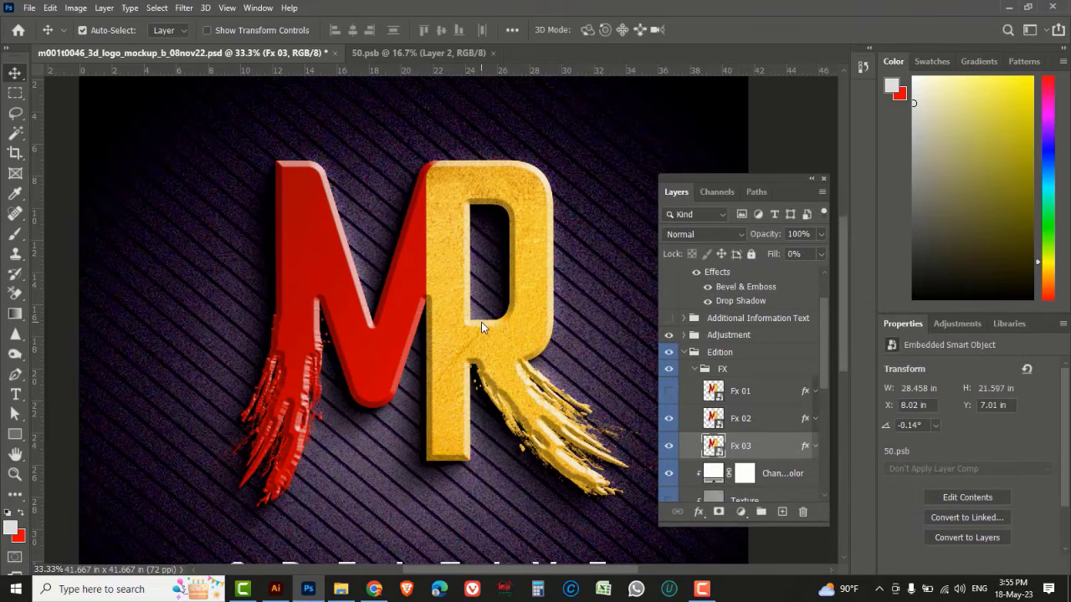
Save the mockup document and zoom out to view the whole design with its tagline
{"action": "left_click", "coordinate": [30, 9]}
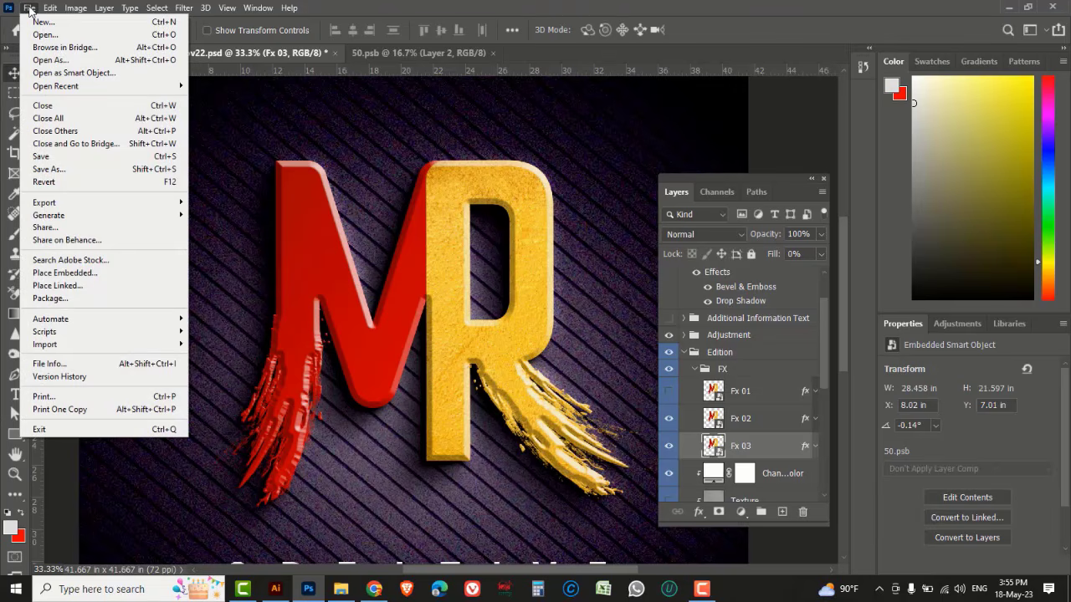
{"action": "left_click", "coordinate": [48, 157]}
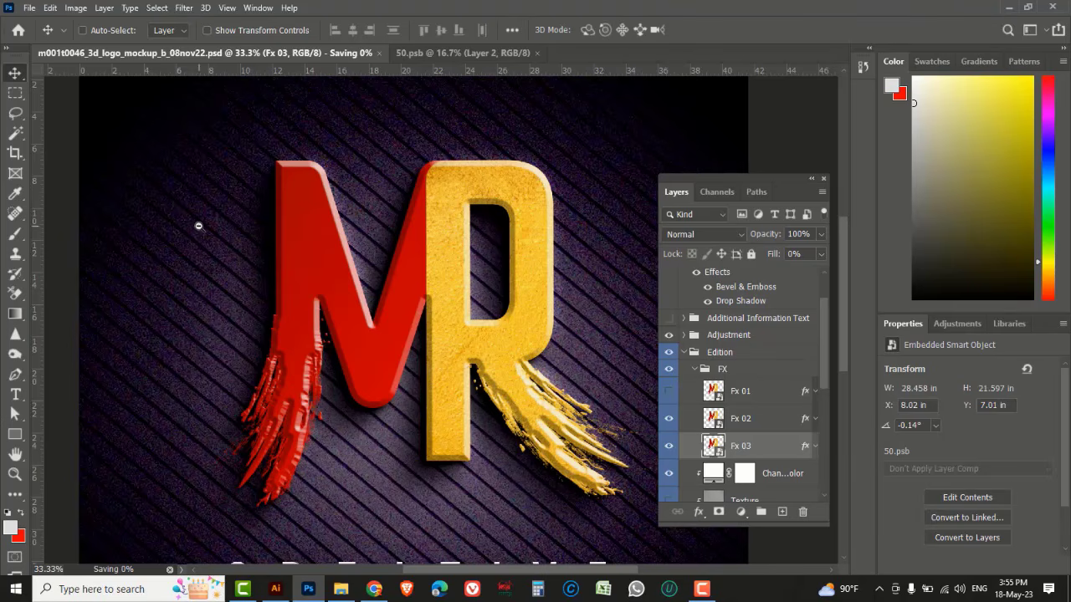
{"action": "scroll", "coordinate": [196, 226], "scroll_direction": "down", "scroll_amount": 1}
{"action": "left_click_drag", "start_coordinate": [400, 345], "coordinate": [409, 336]}
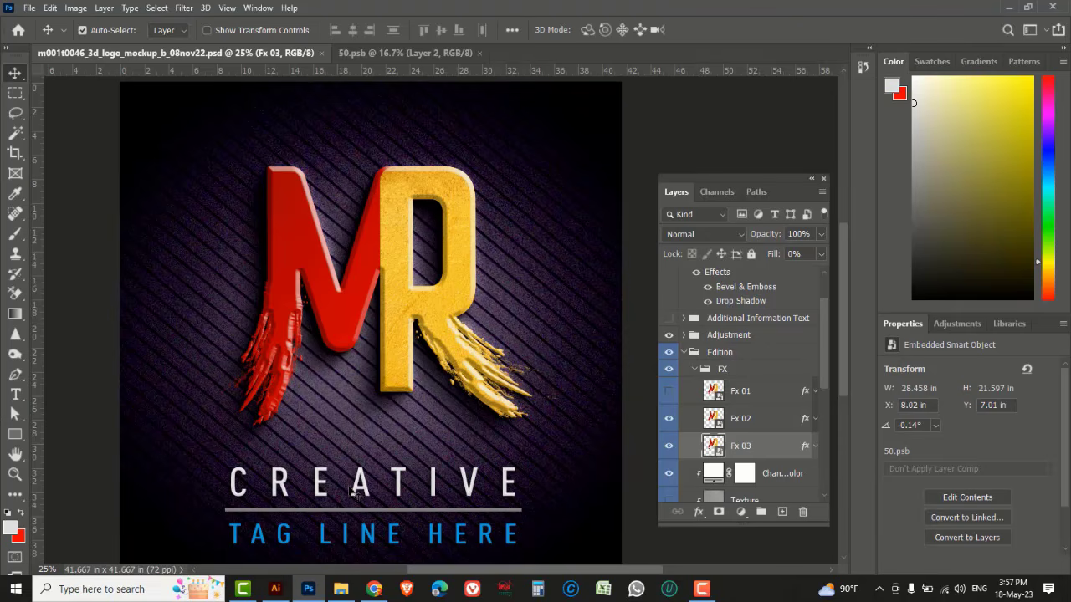
Switch to Illustrator to compare the original MR logo design, then return to Photoshop
{"action": "left_click", "coordinate": [275, 589]}
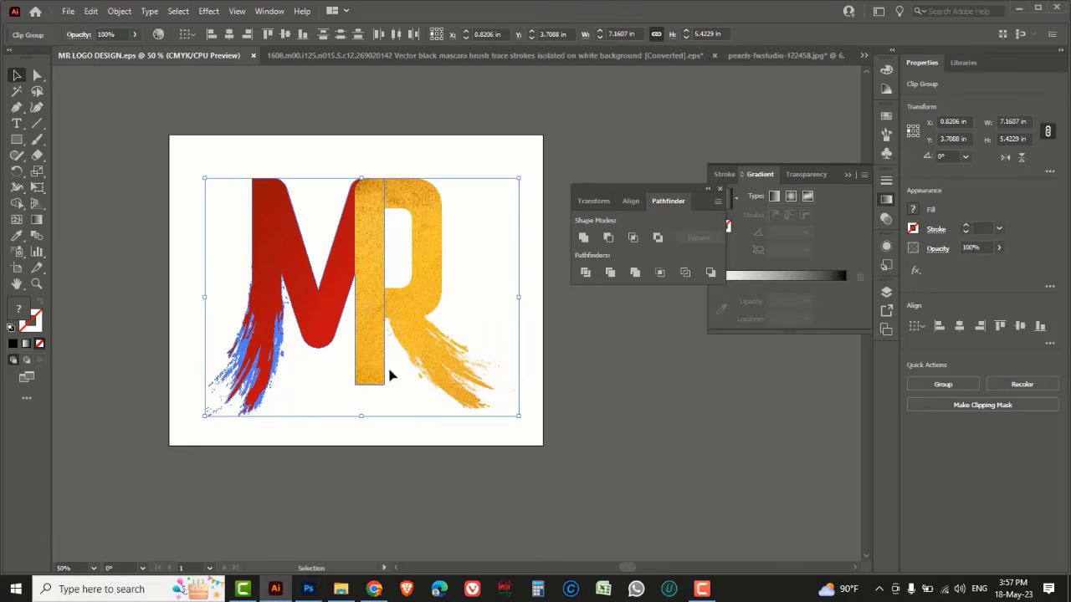
{"action": "left_click", "coordinate": [553, 397]}
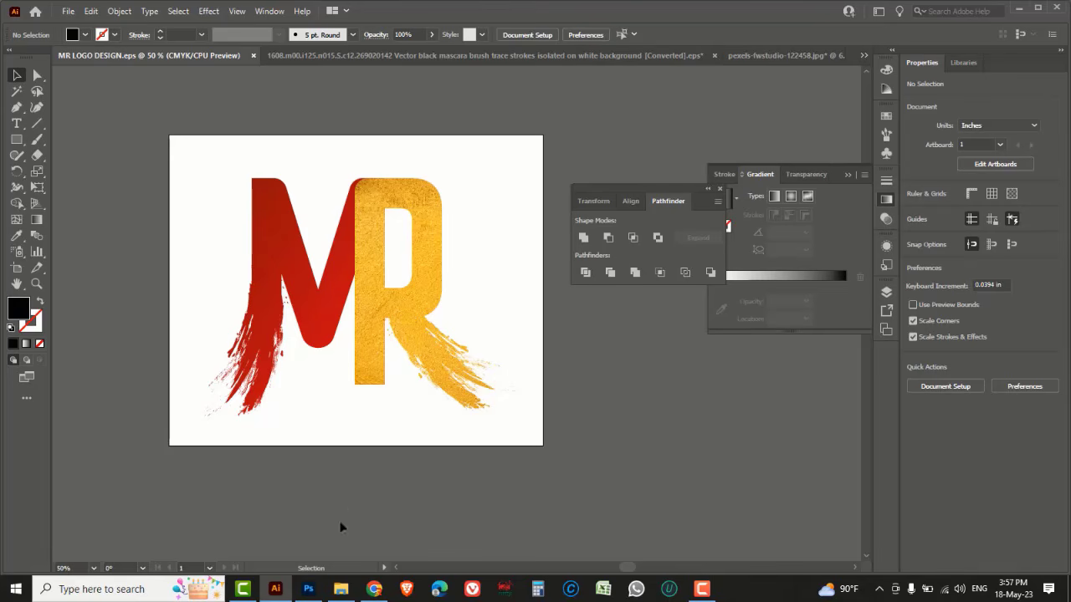
{"action": "left_click", "coordinate": [308, 591]}
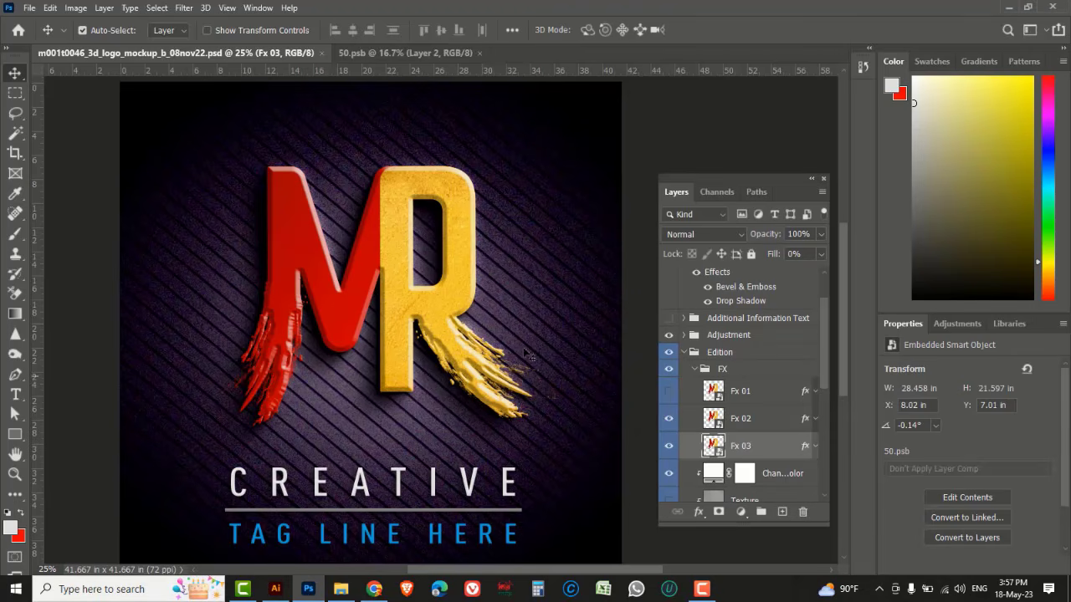